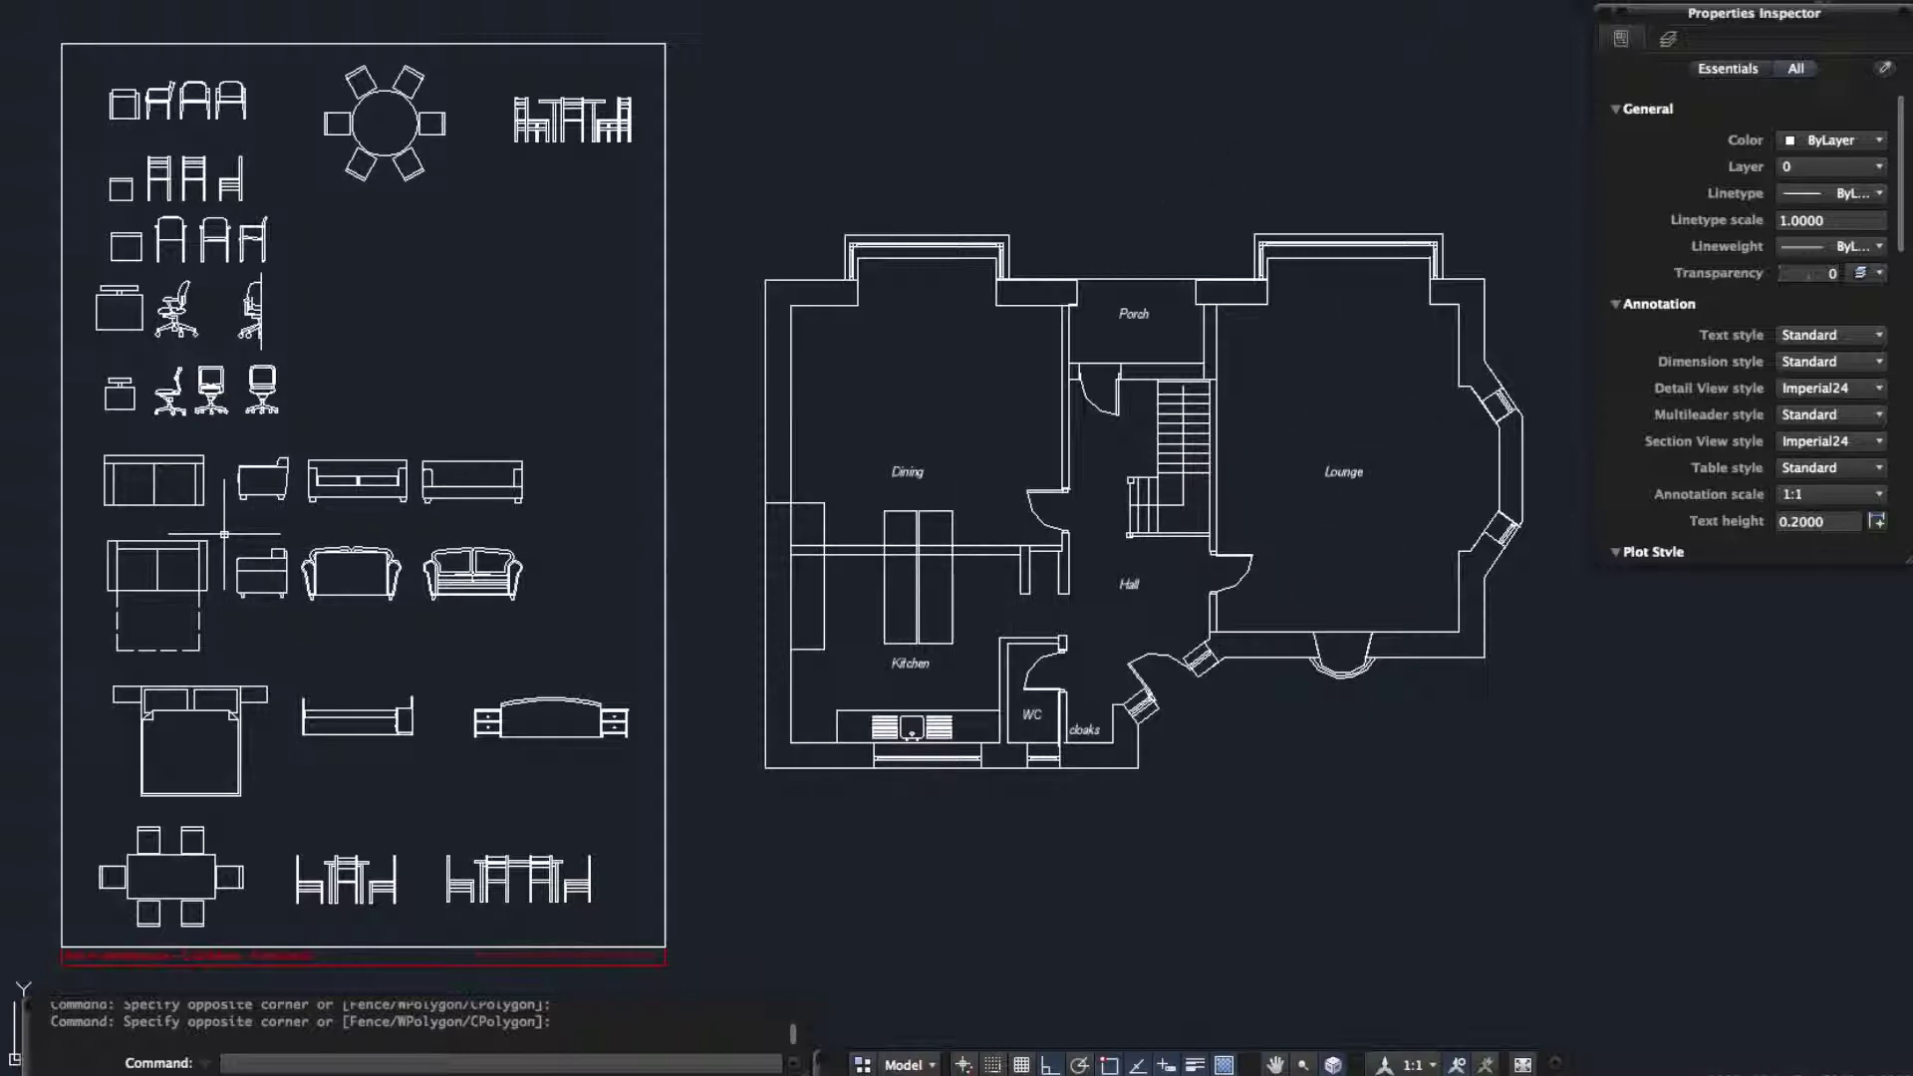
- Copy the sofa block from its corner base point to the top wall of the Lounge
type("CP")
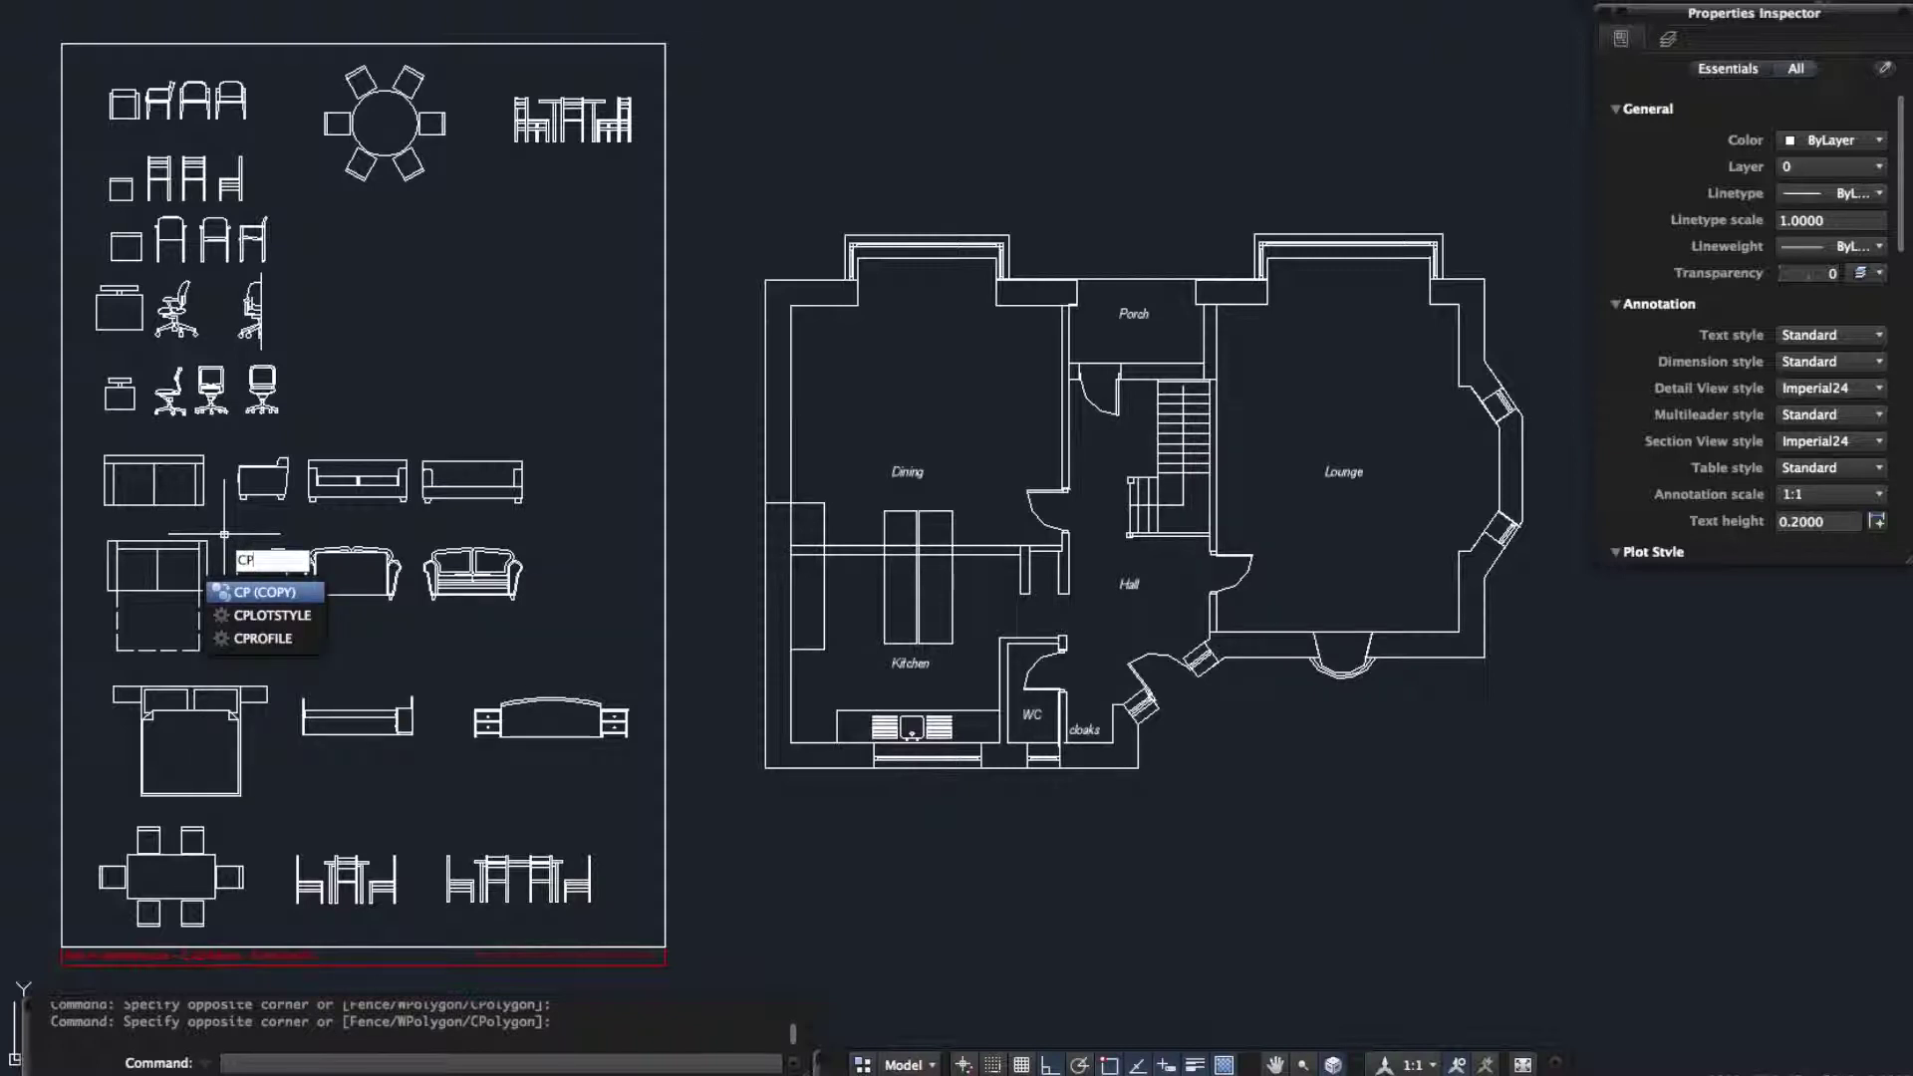
key("Return")
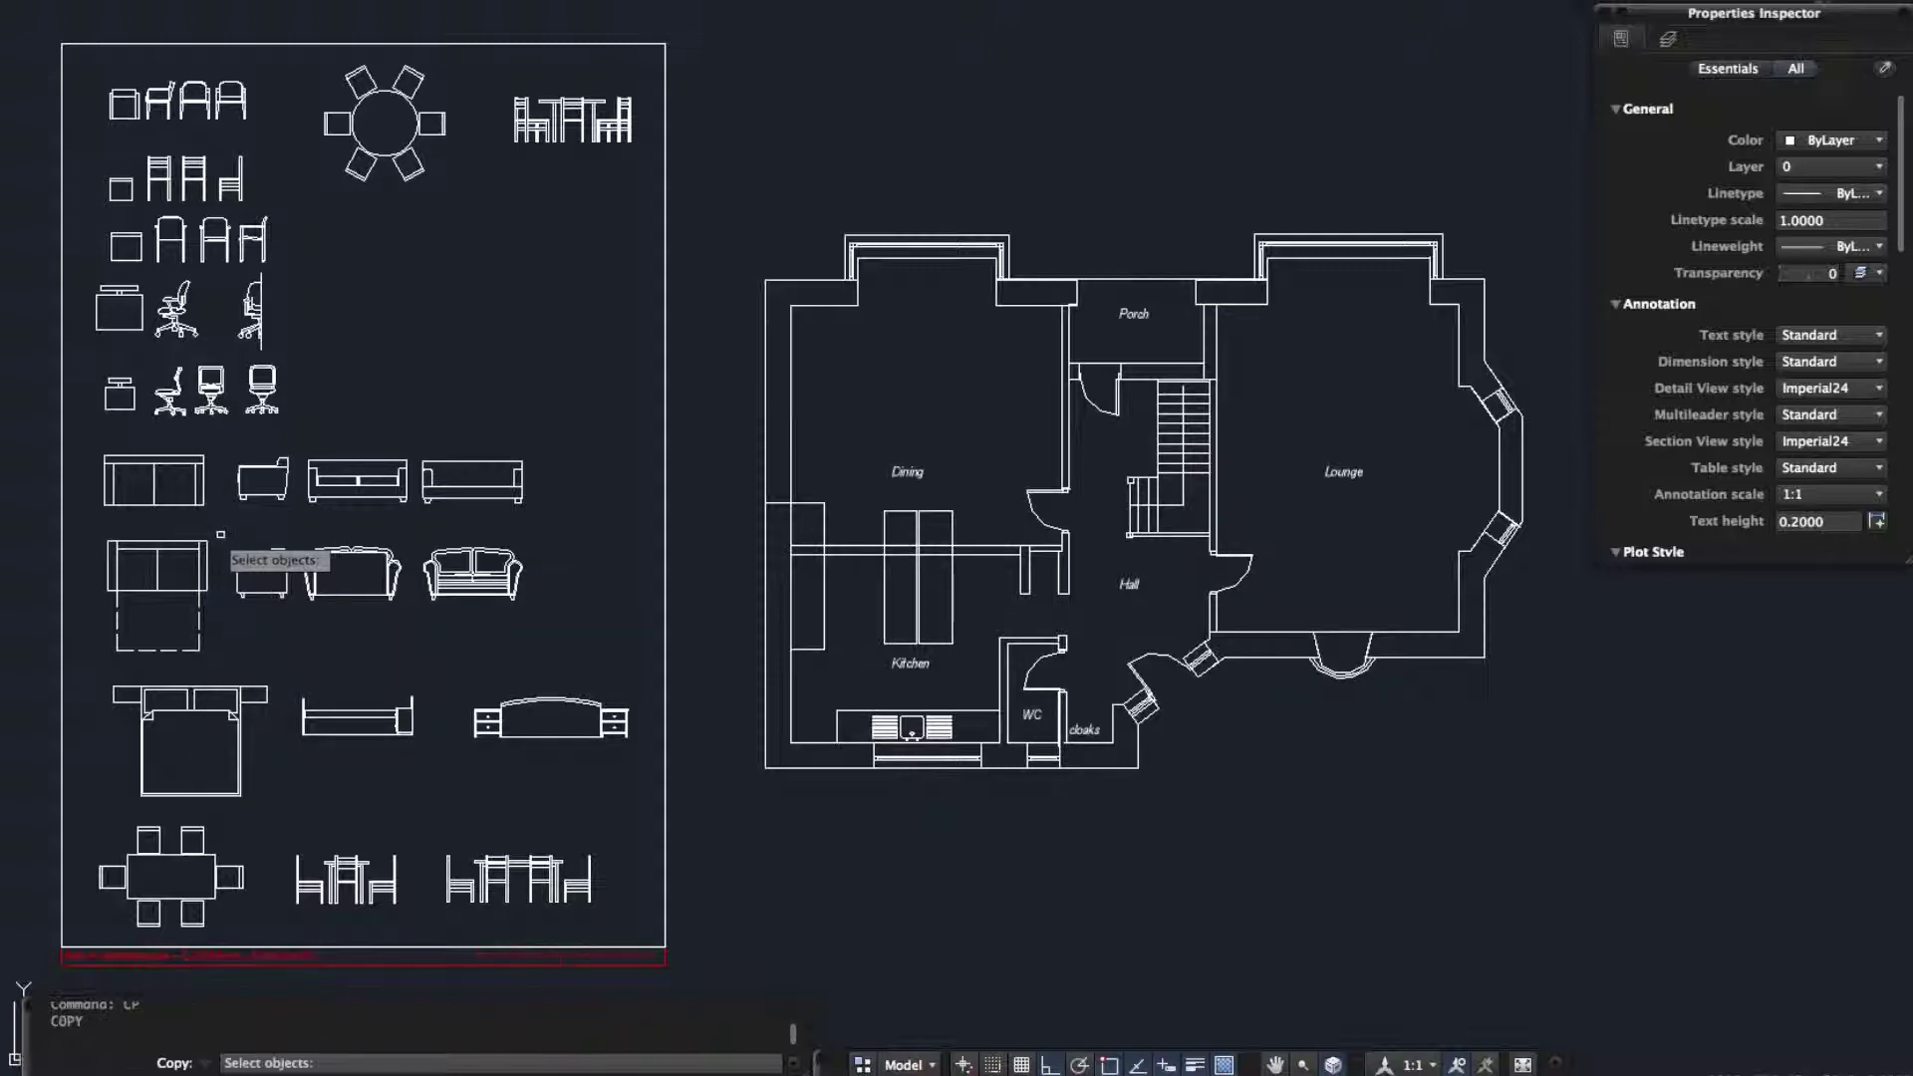
left_click(178, 504)
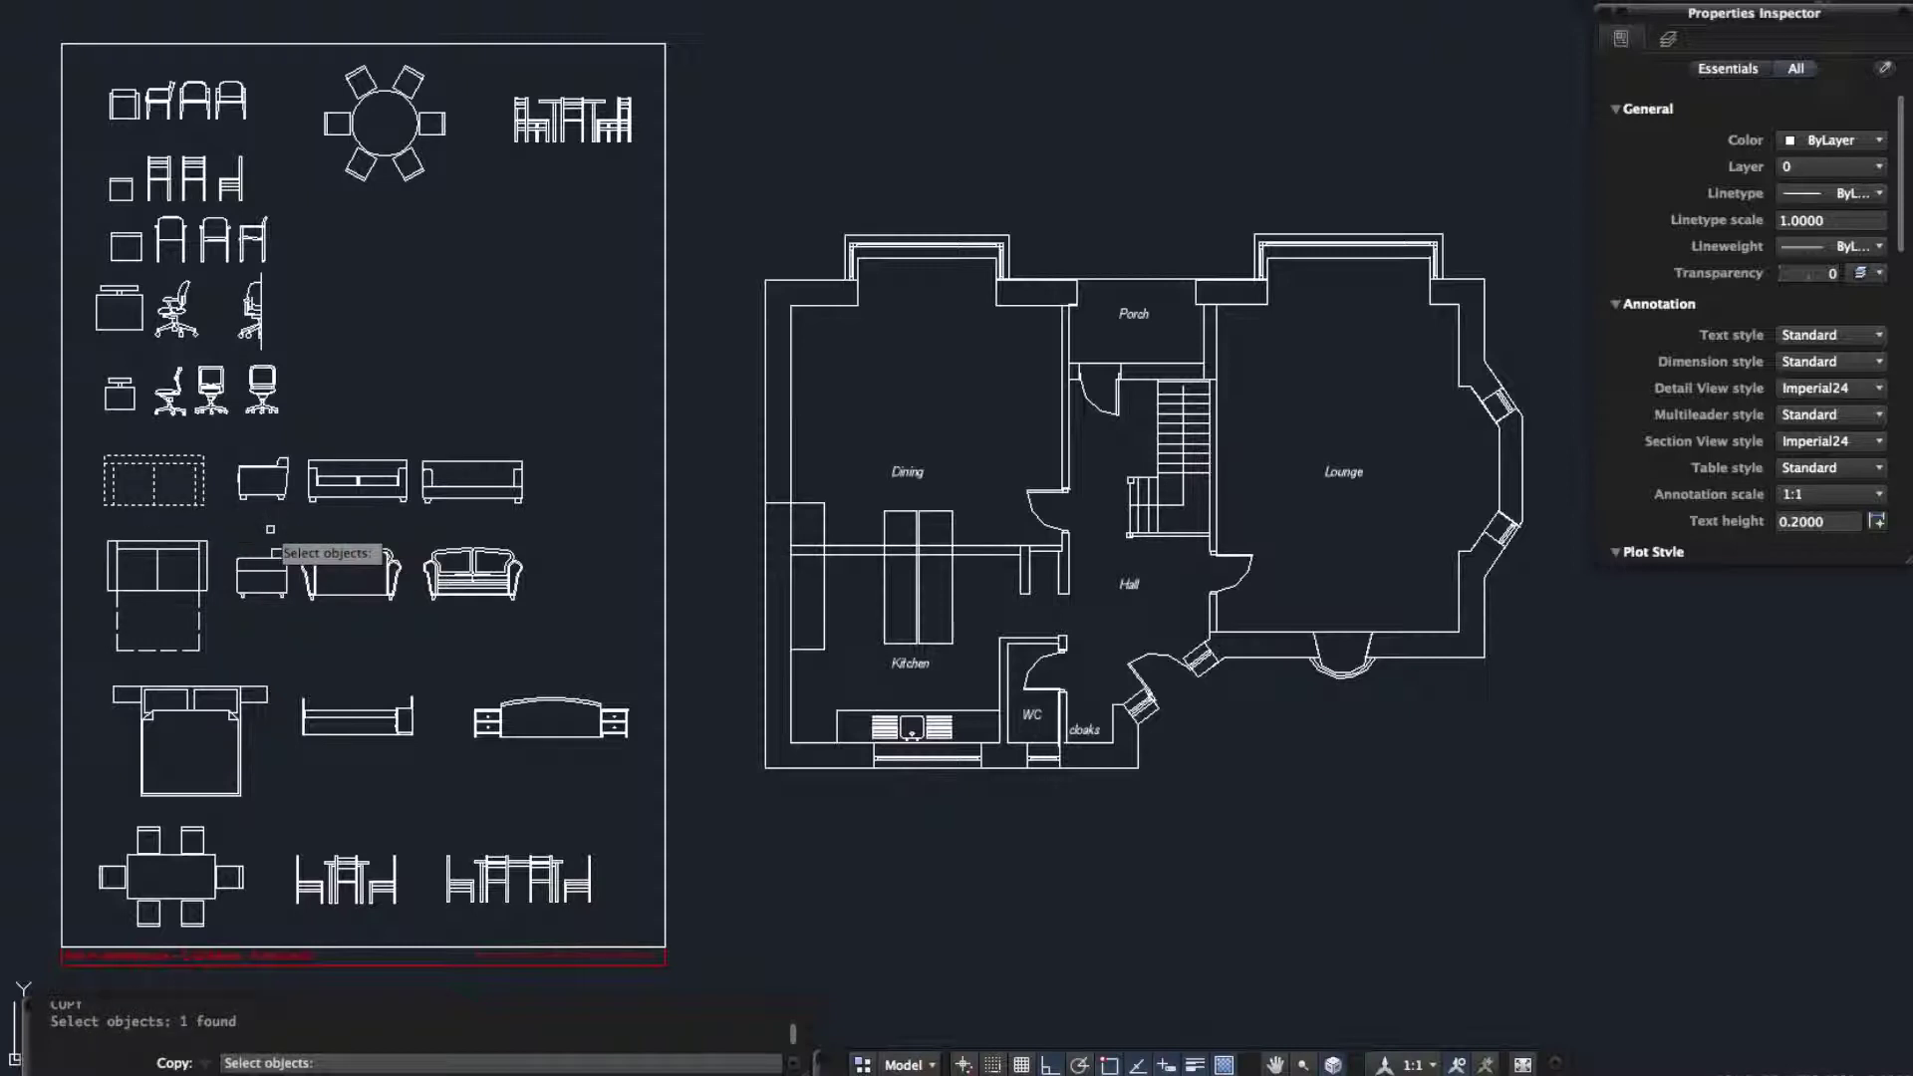
key("Return")
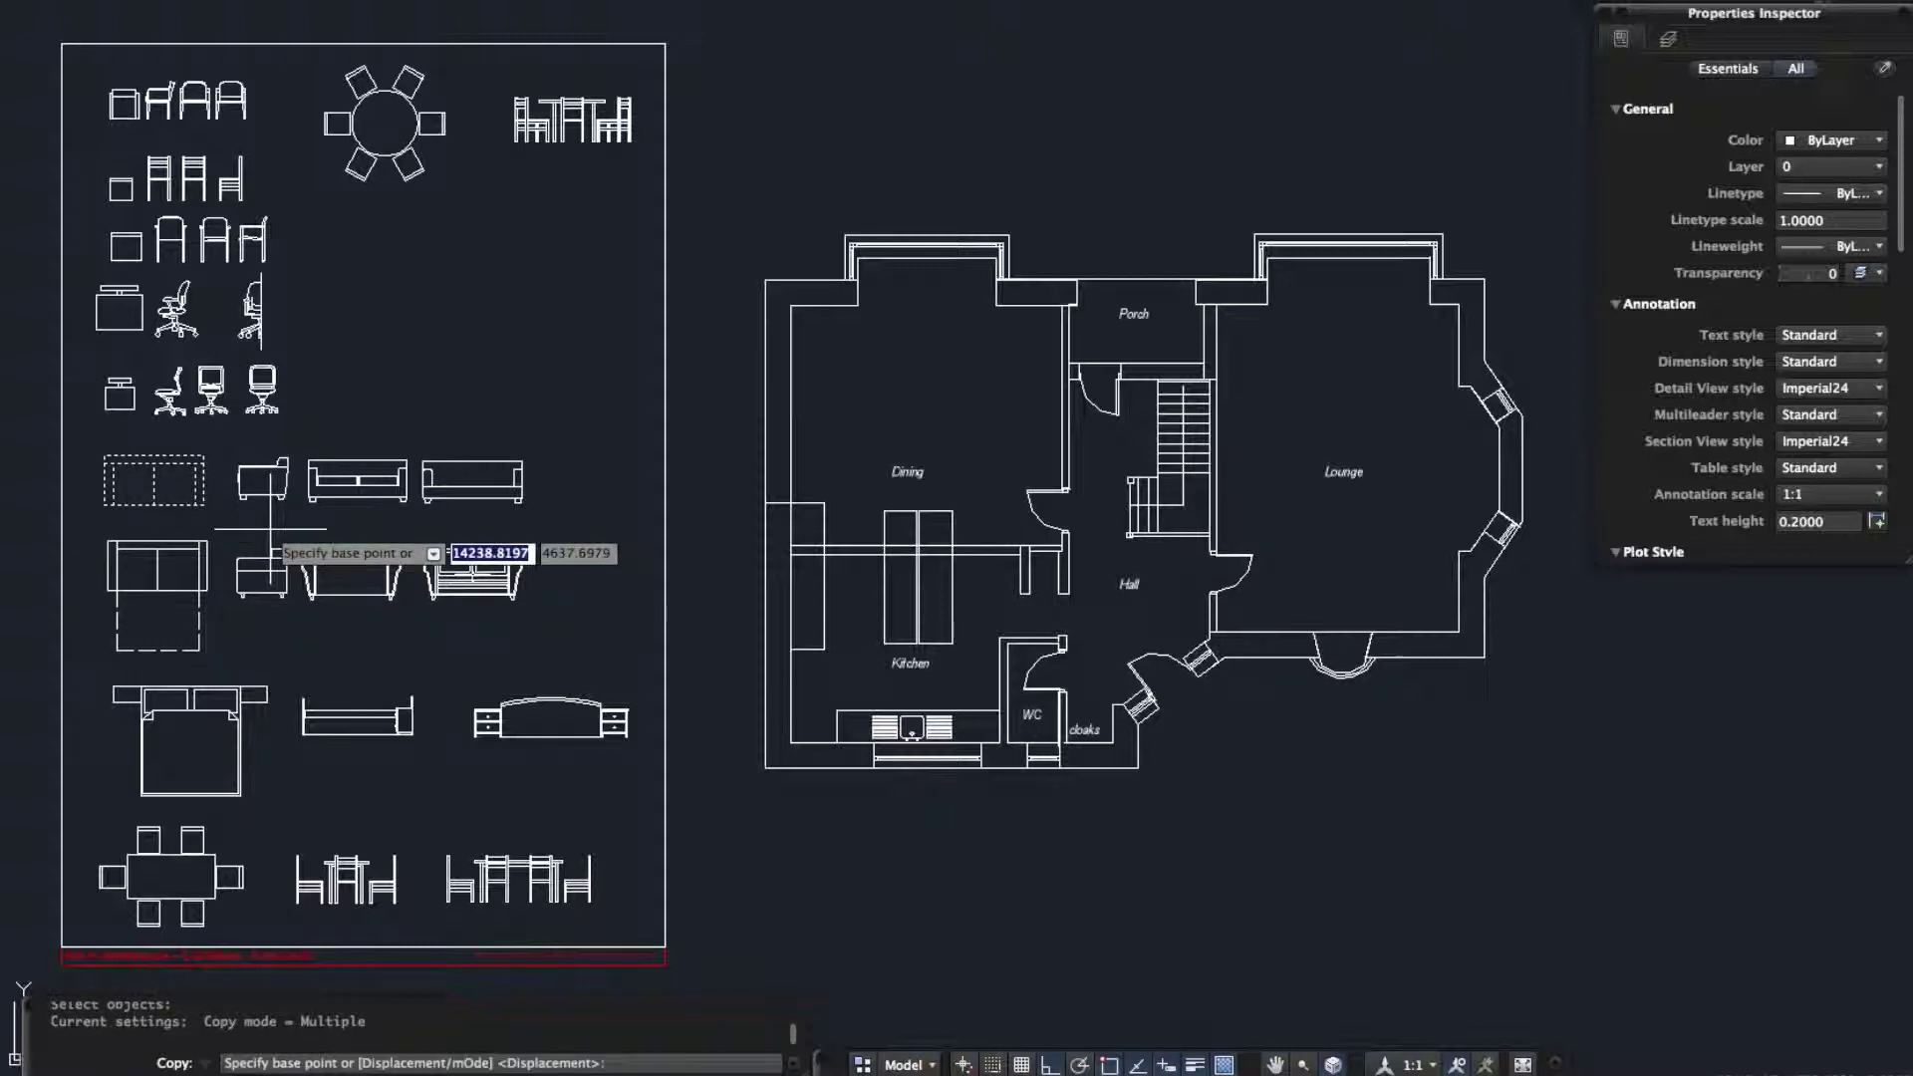
left_click(103, 505)
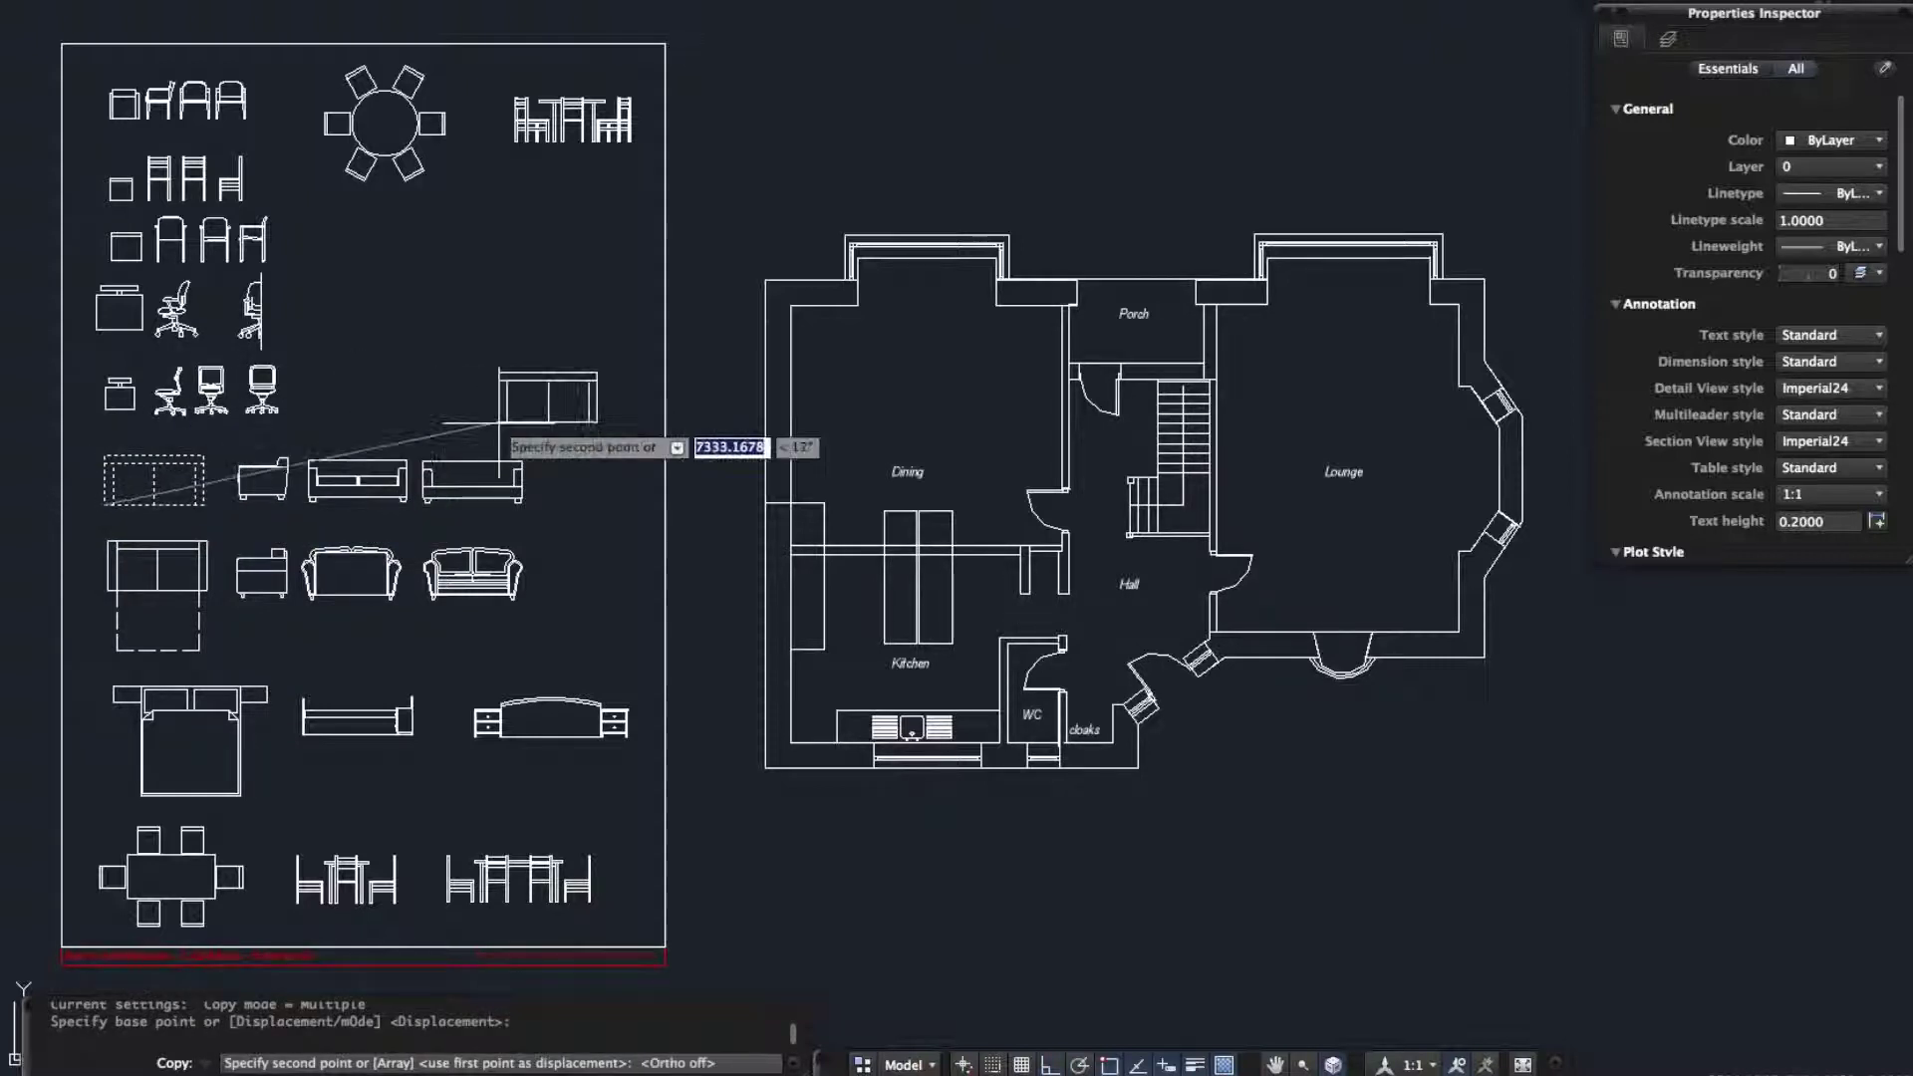
key("F8")
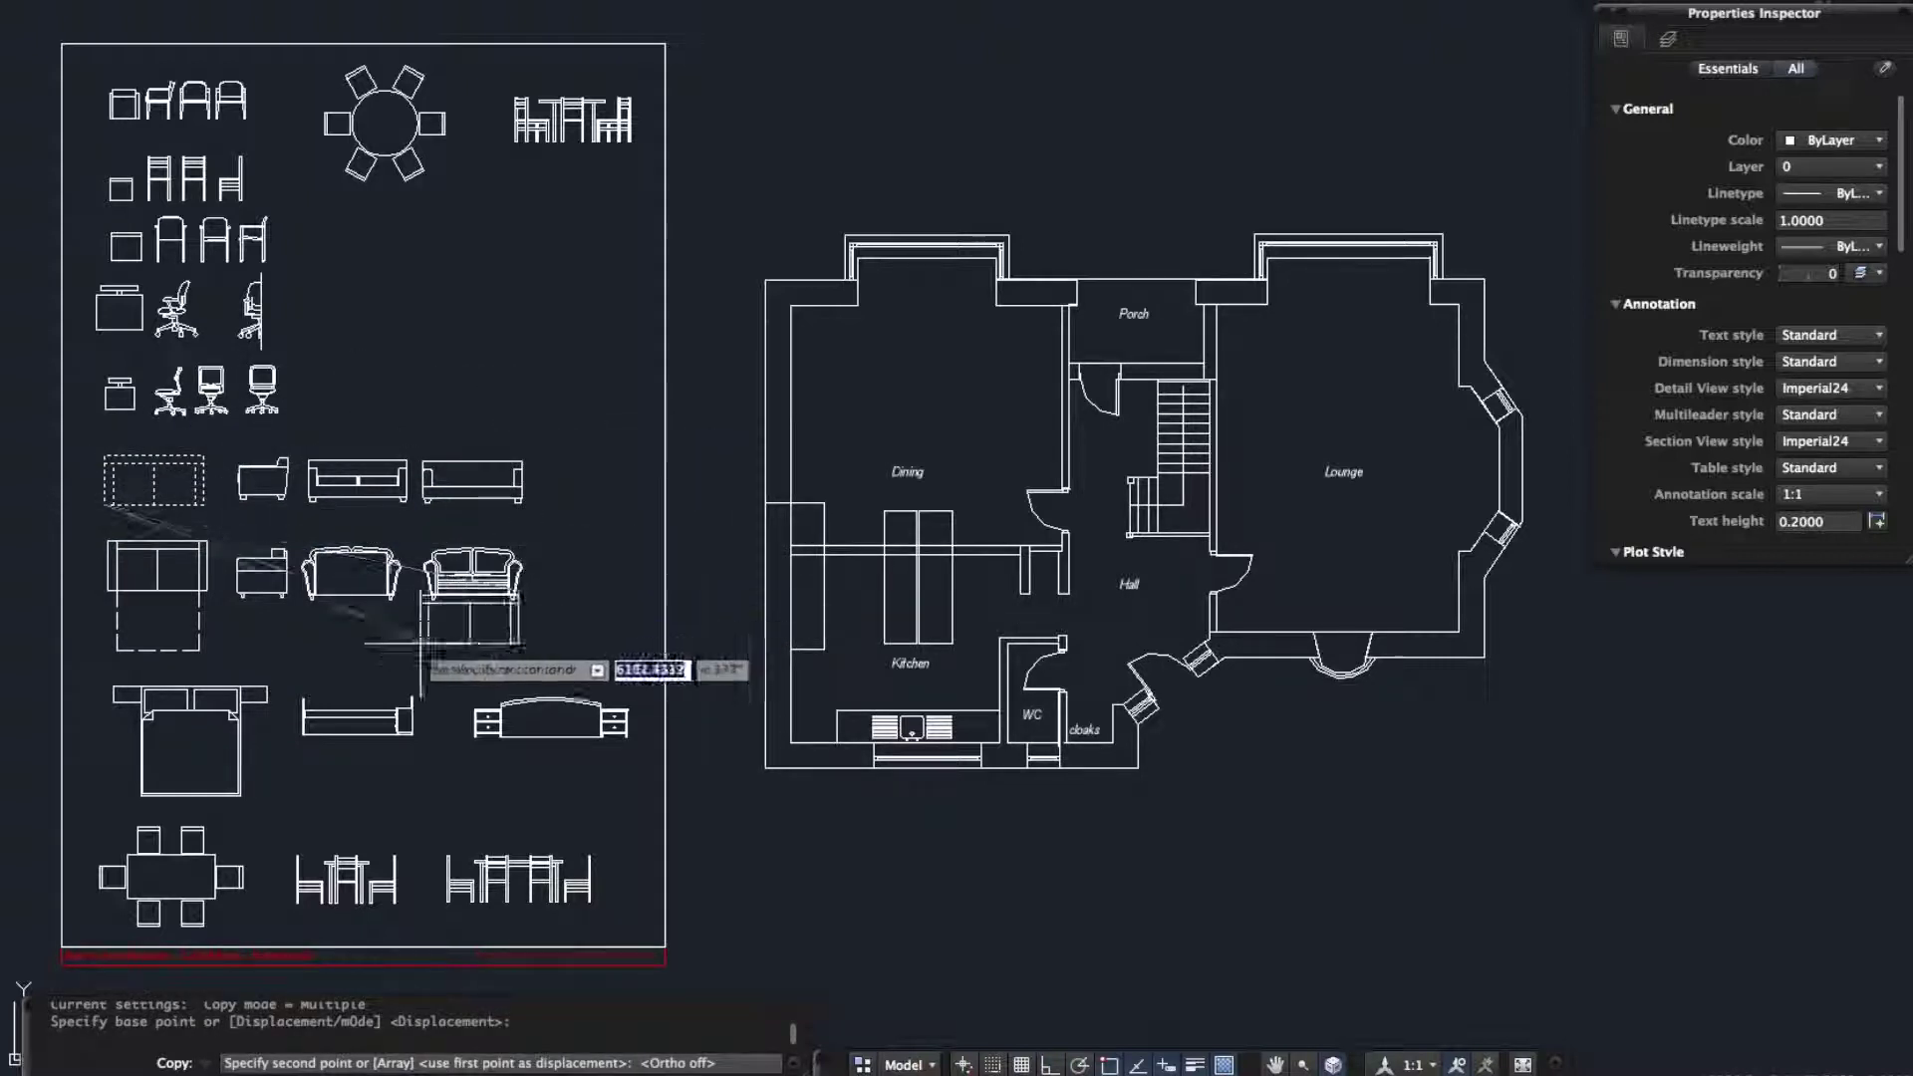
left_click(1294, 354)
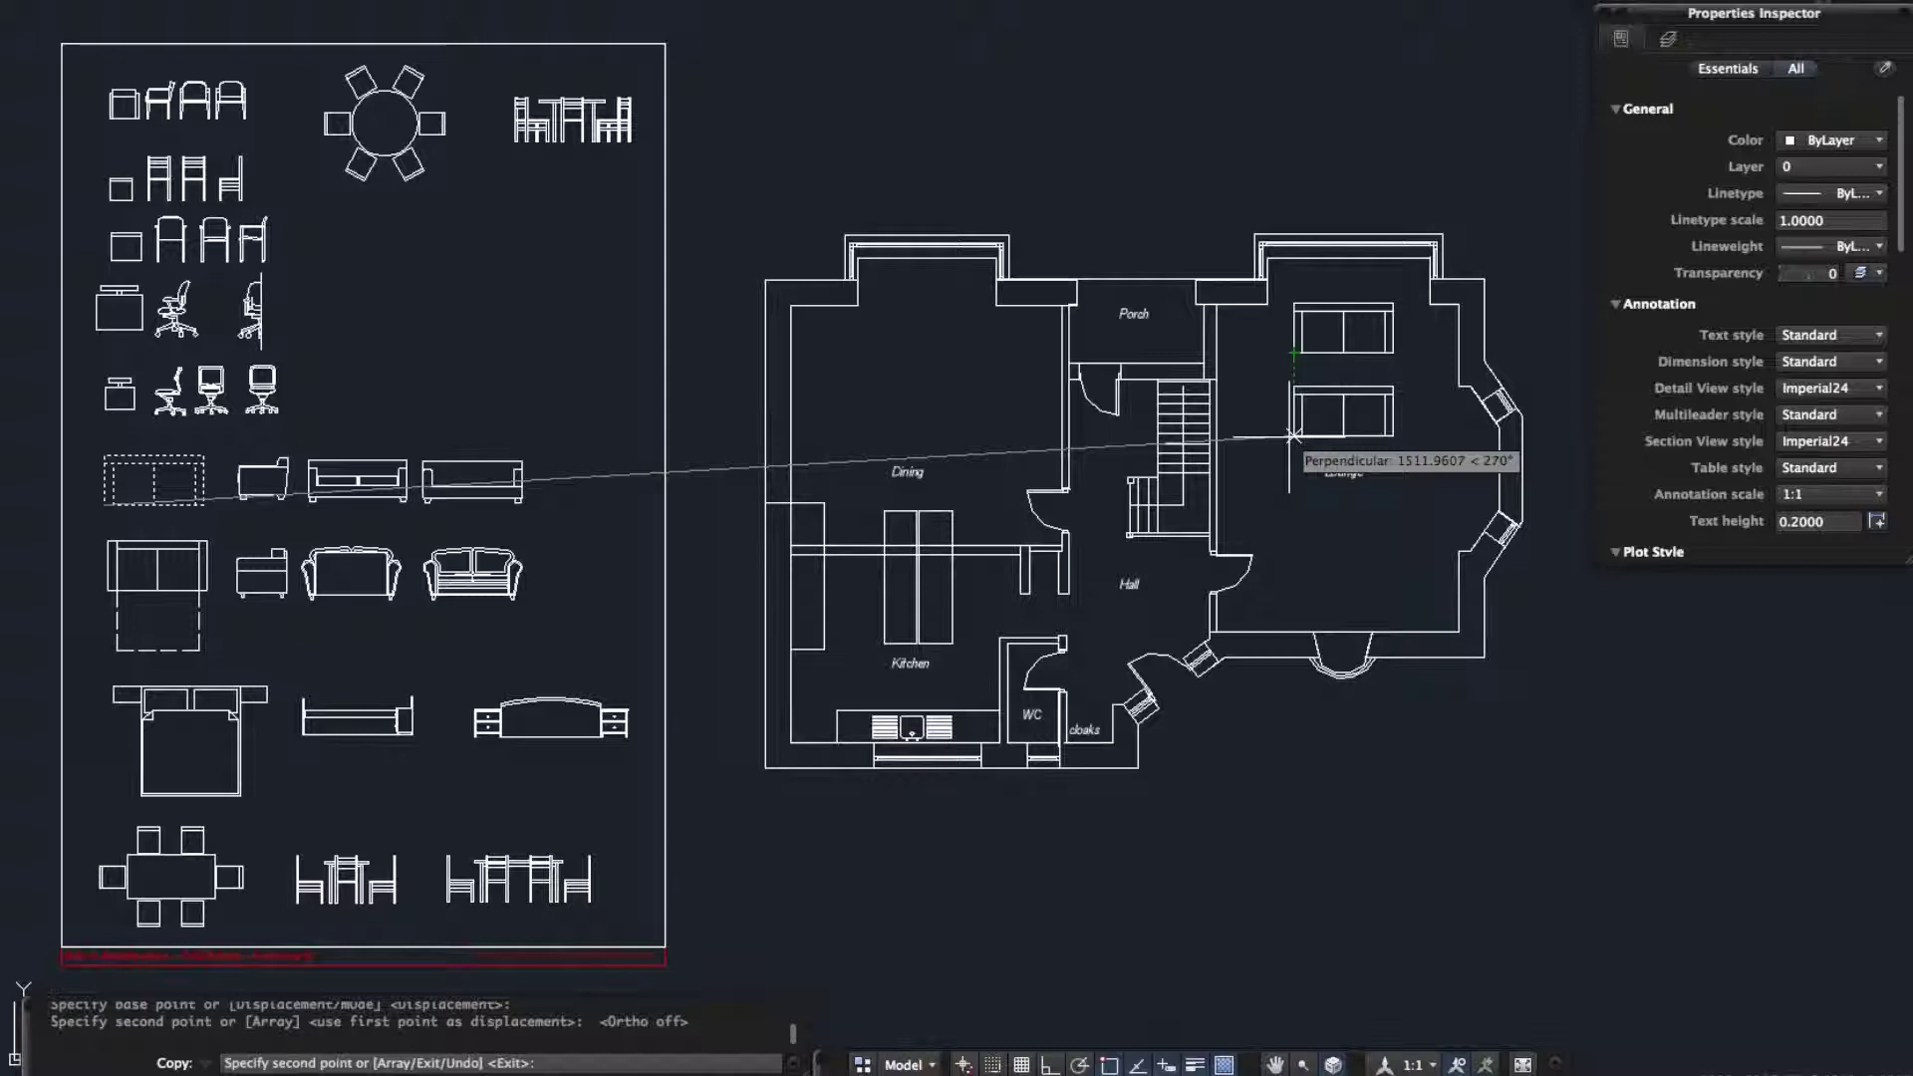
key("Return")
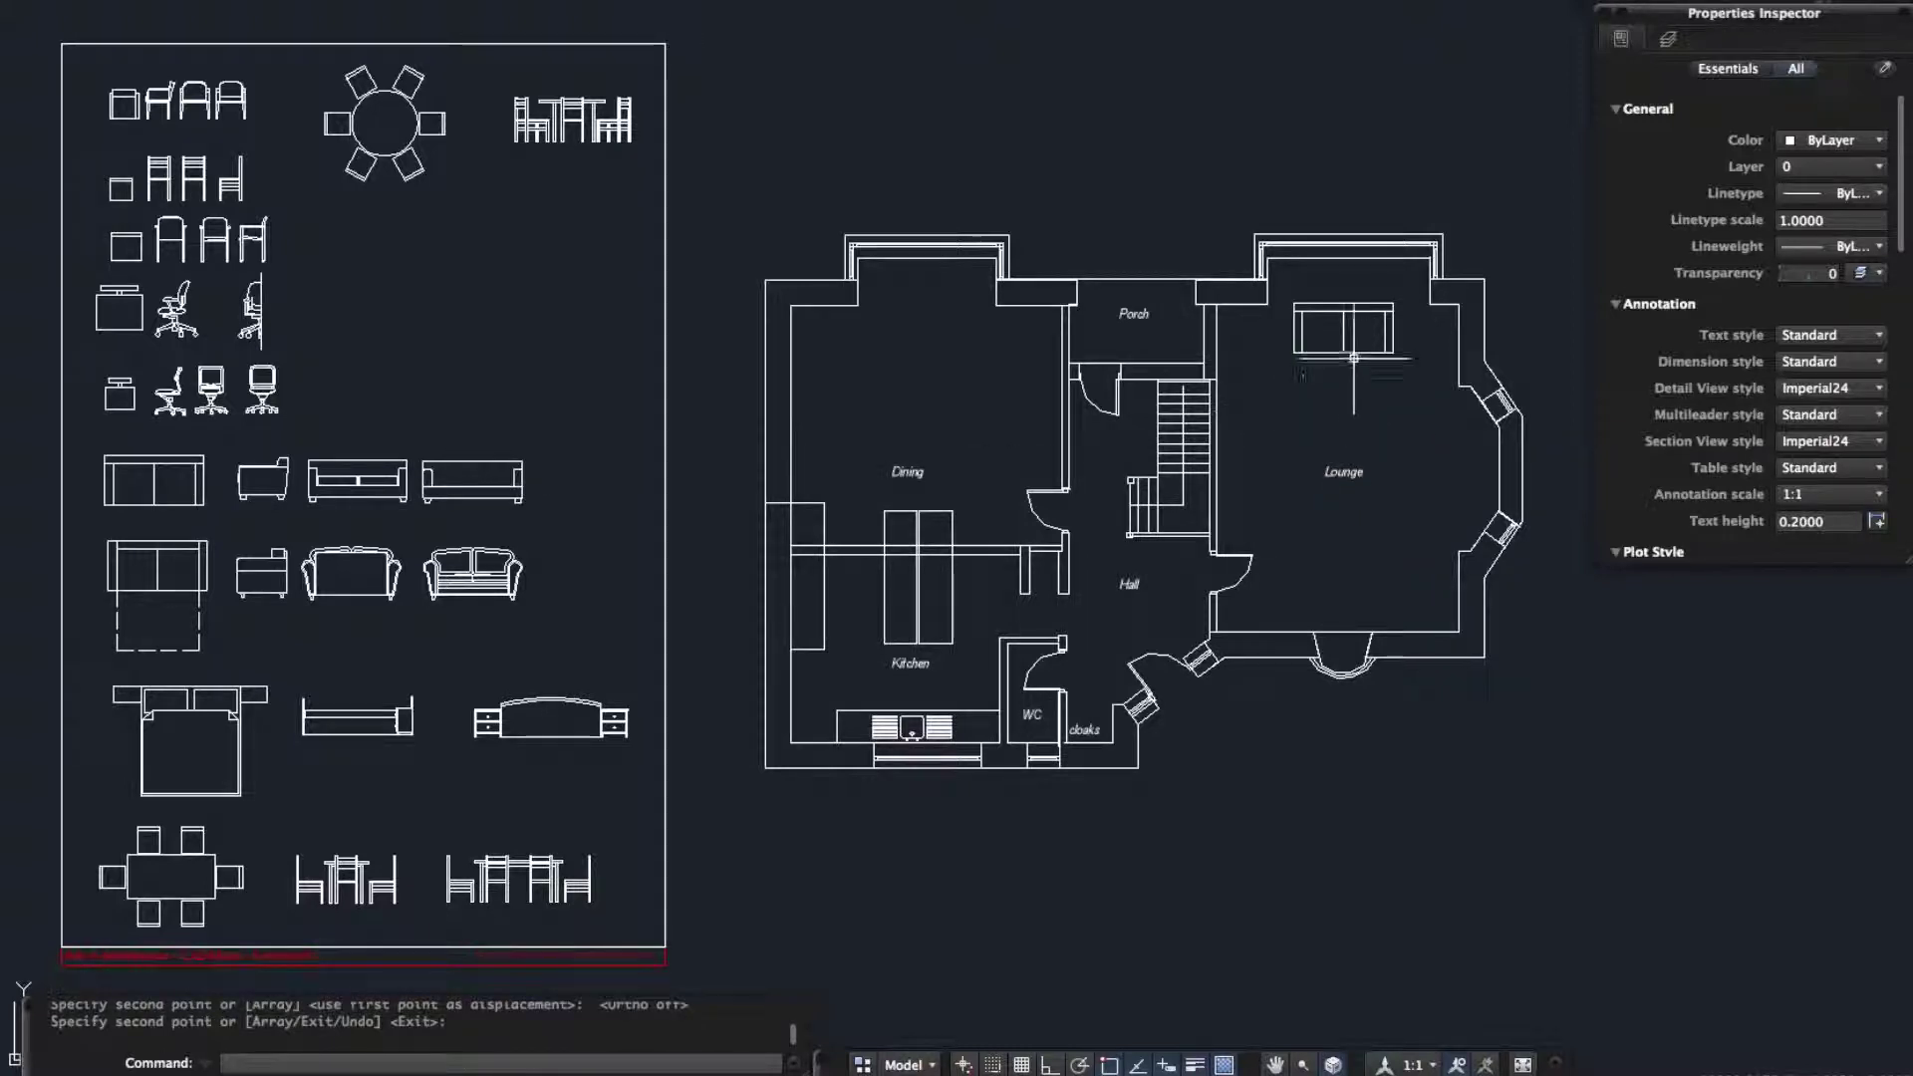
type("C")
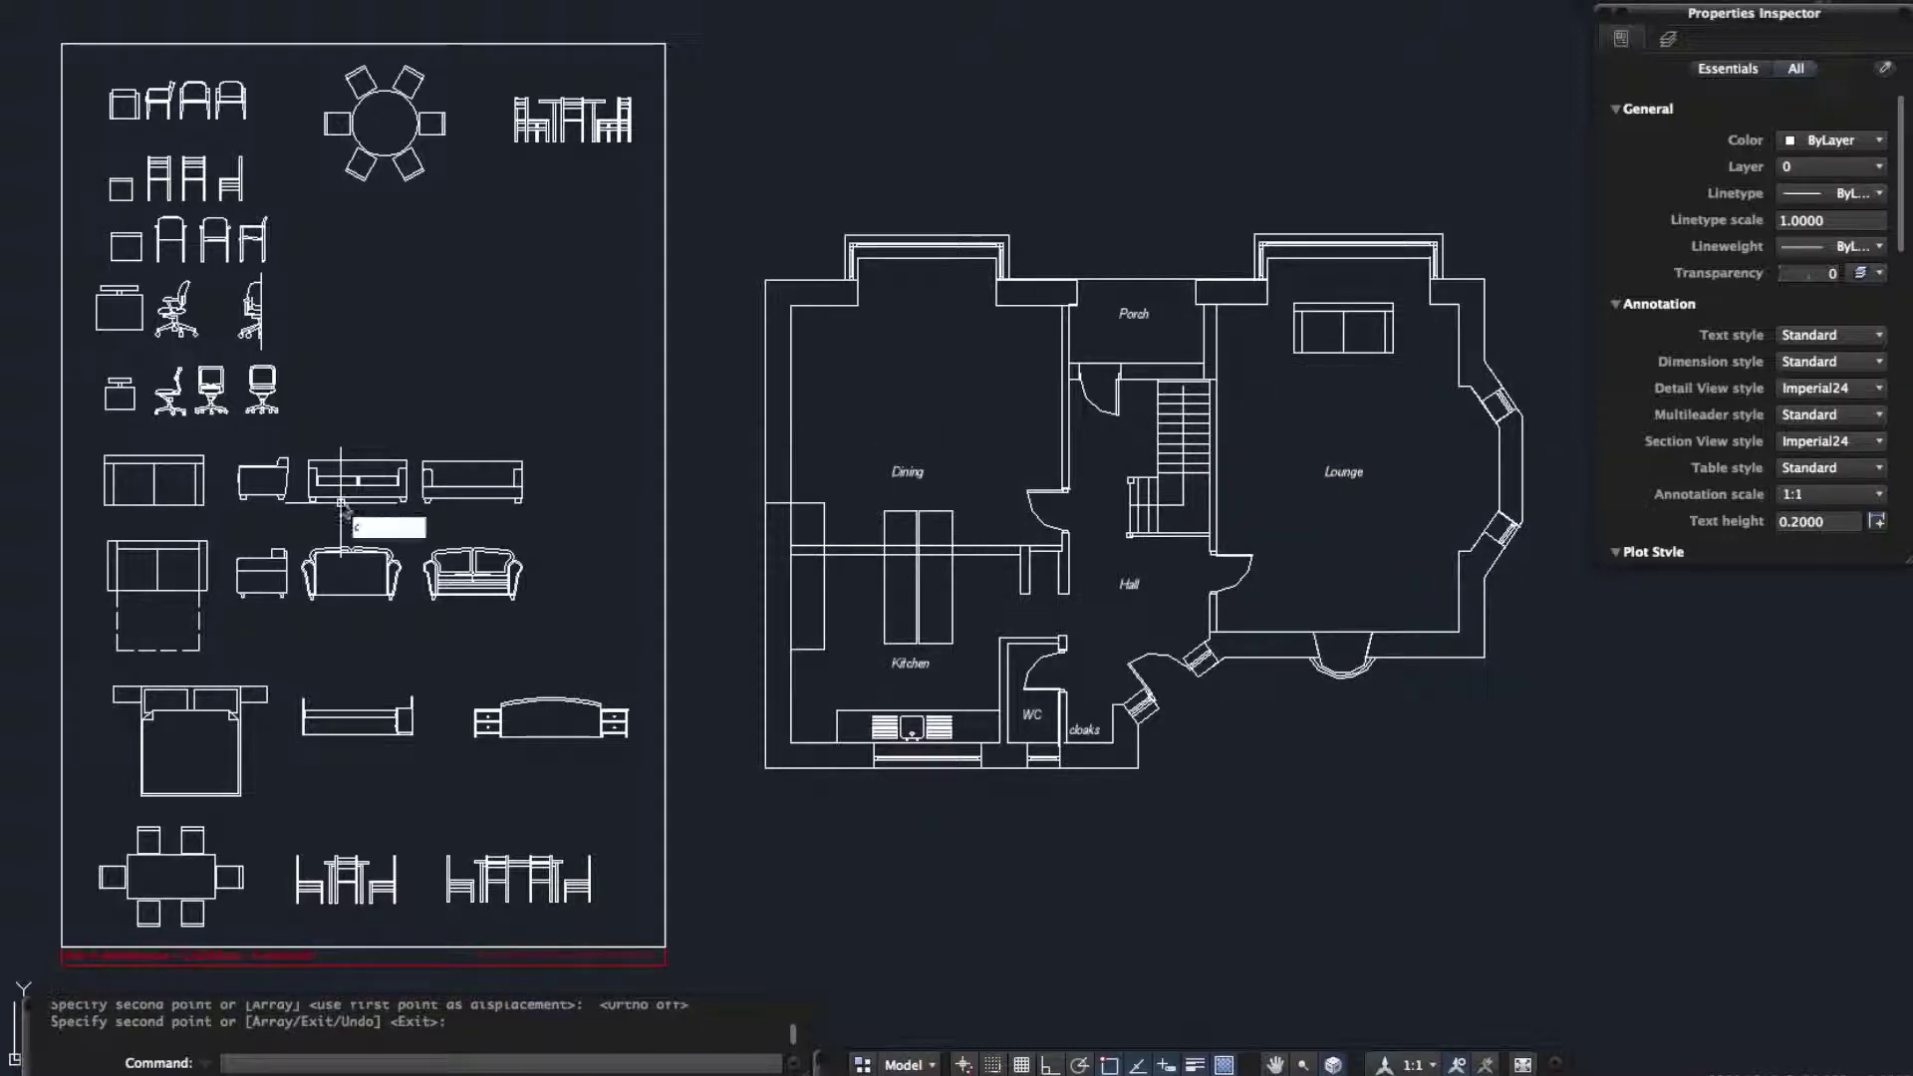
type("P")
key("Return")
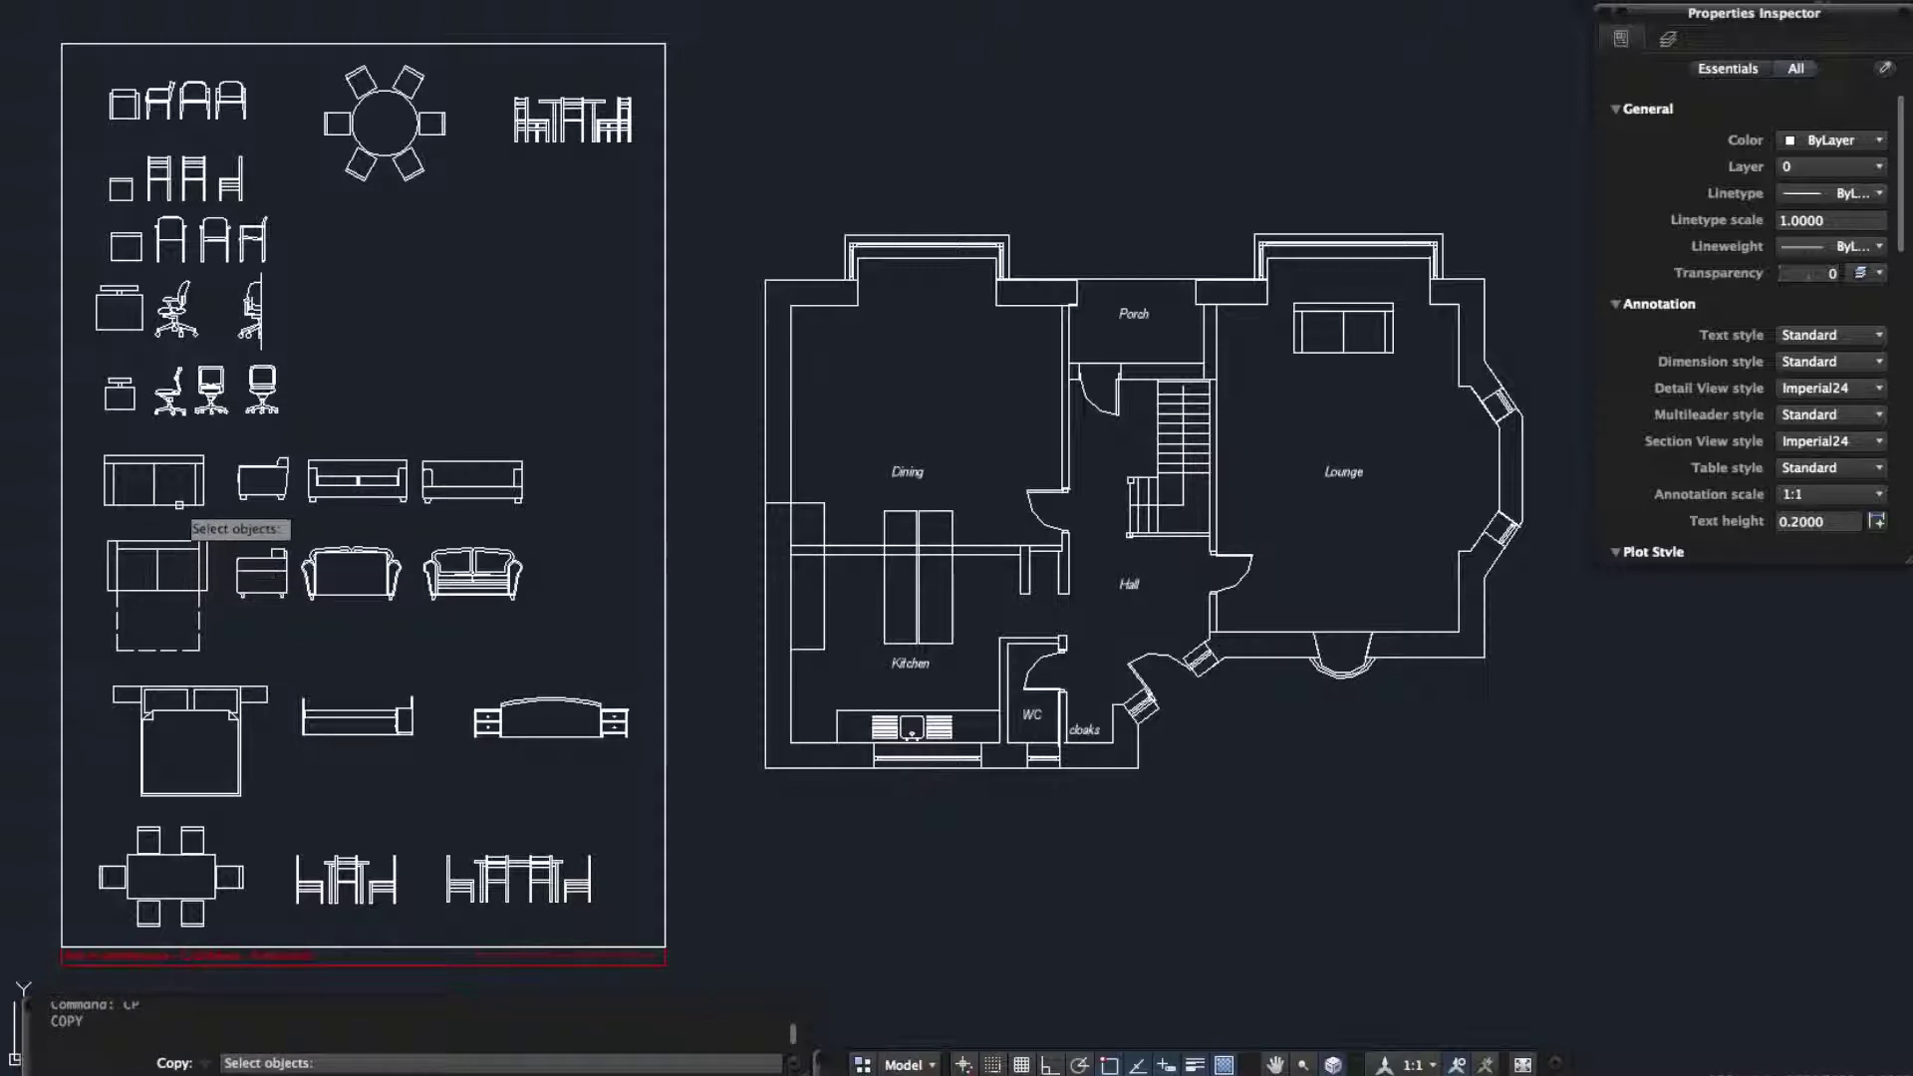
left_click(179, 505)
key("Return")
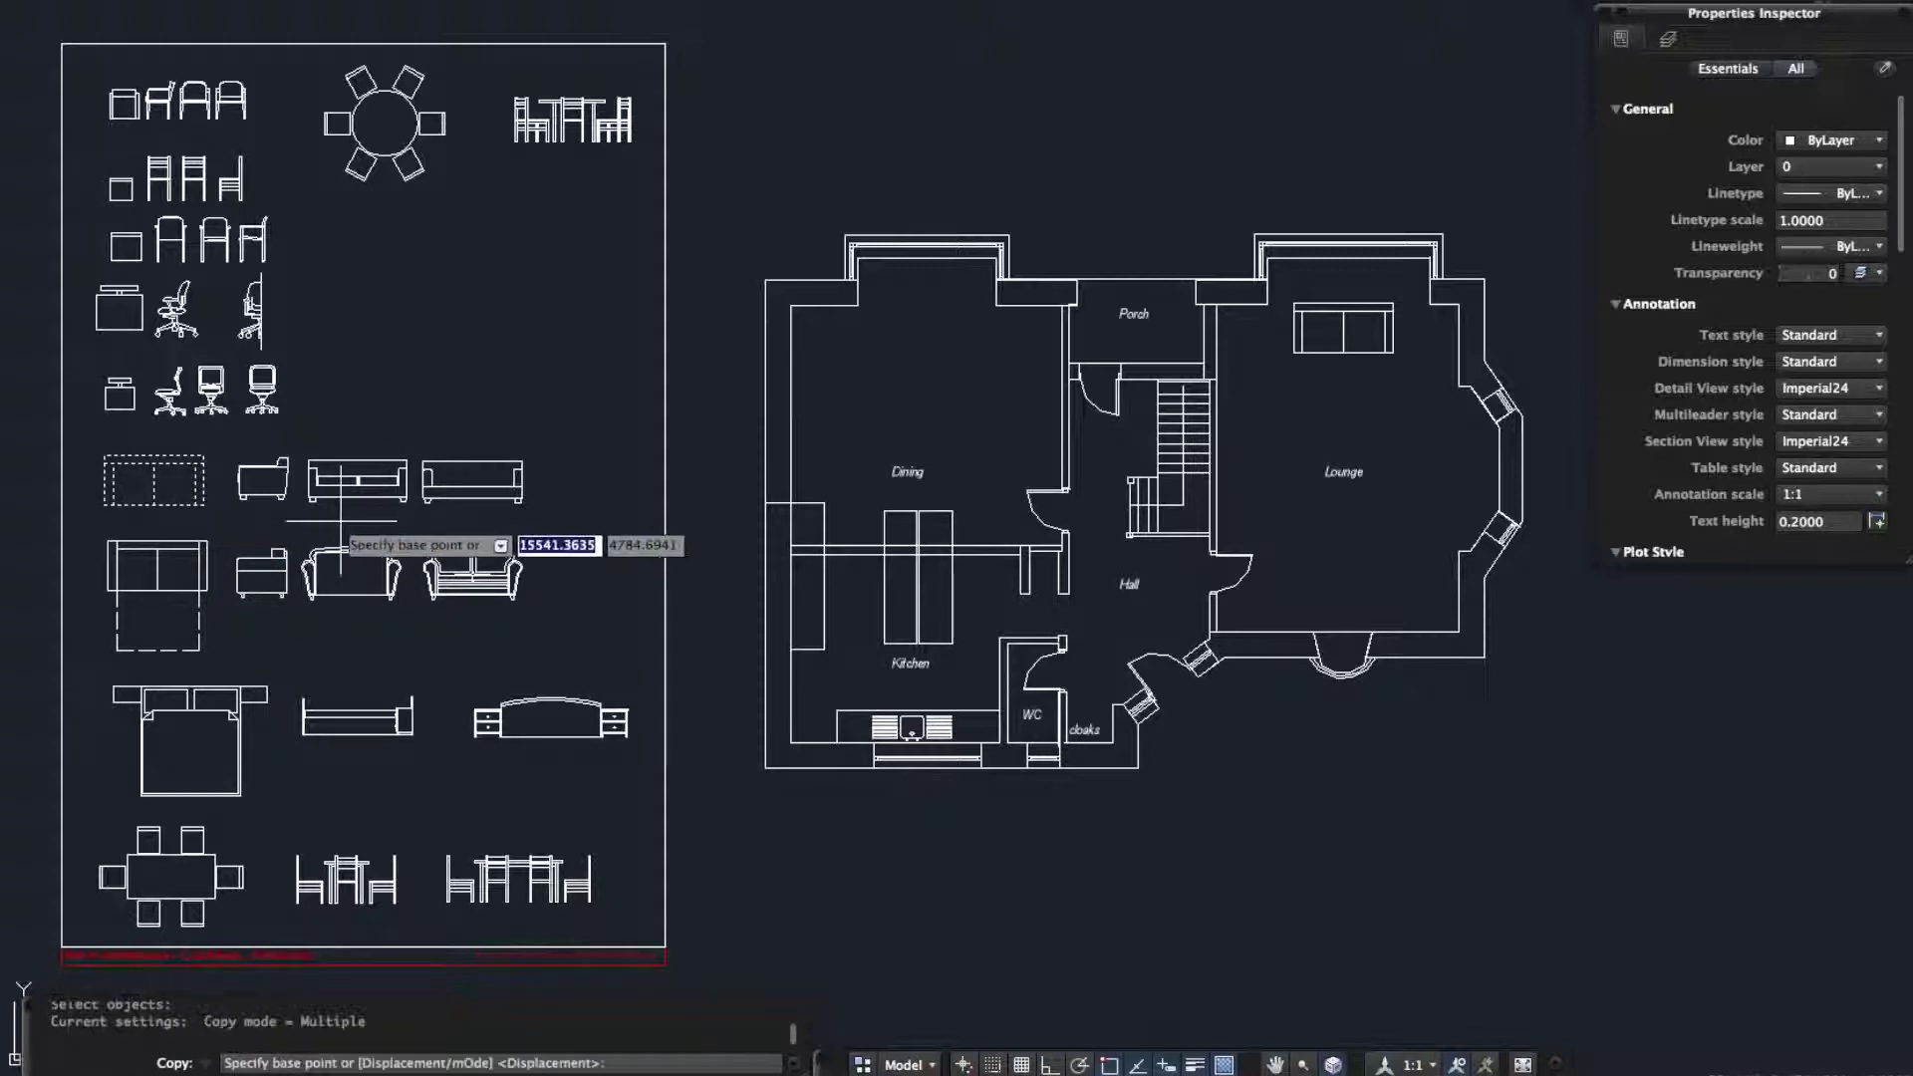
left_click(197, 164)
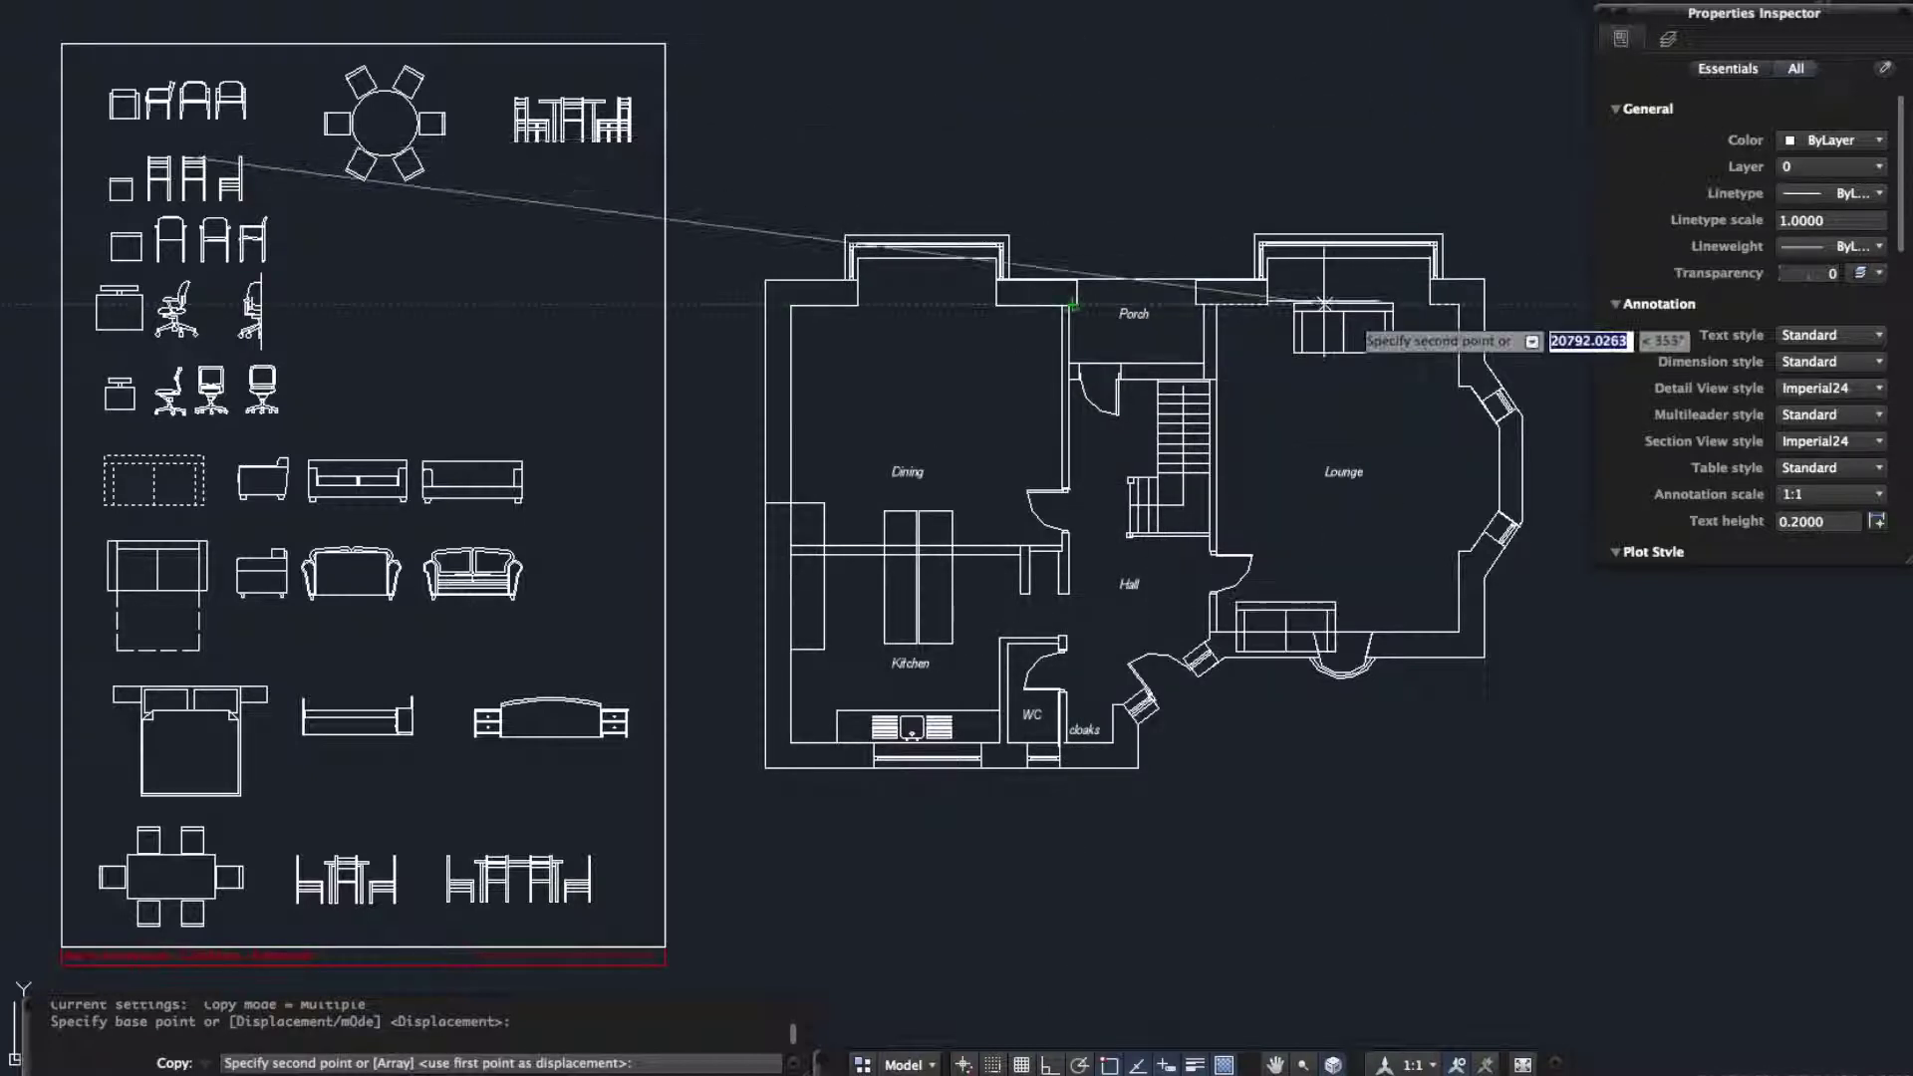
key("Escape")
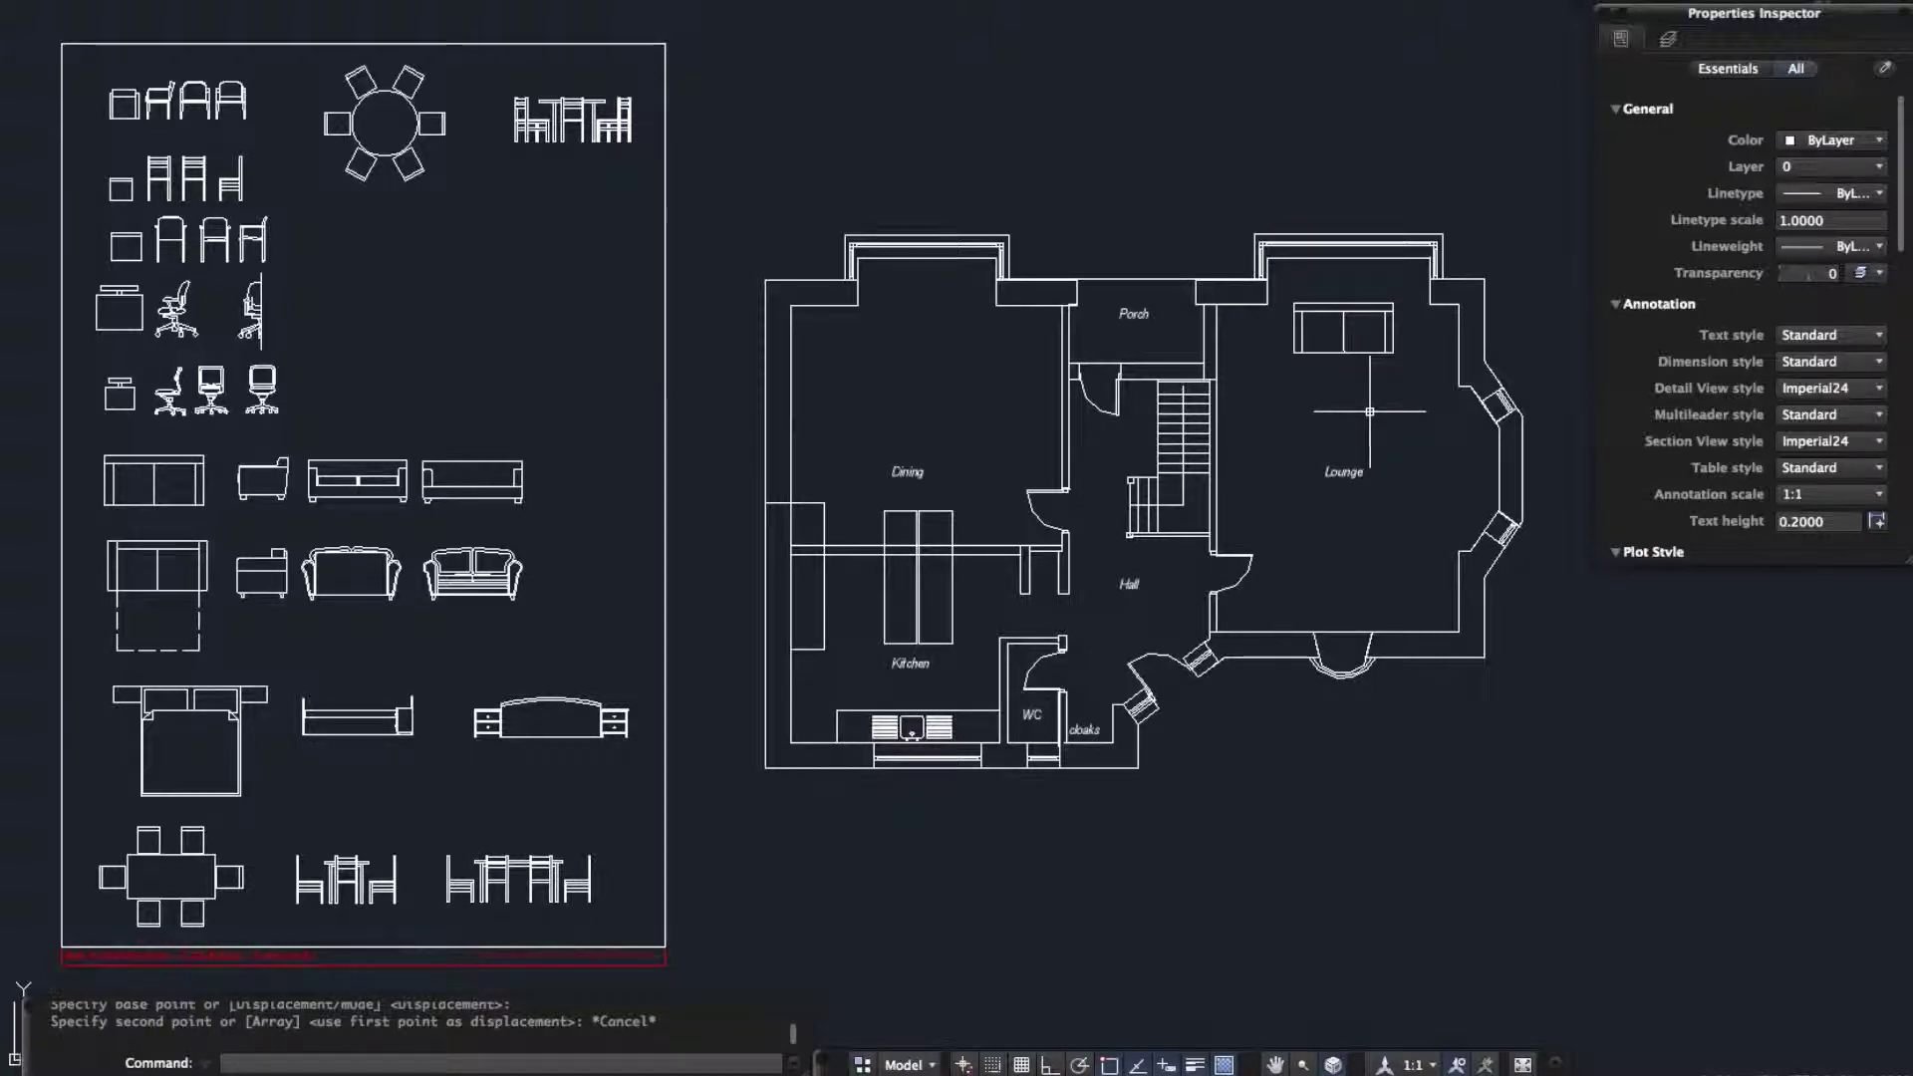
- Mirror the Lounge sofa across a horizontal mid-room line, keeping the original sofa
left_click(1355, 351)
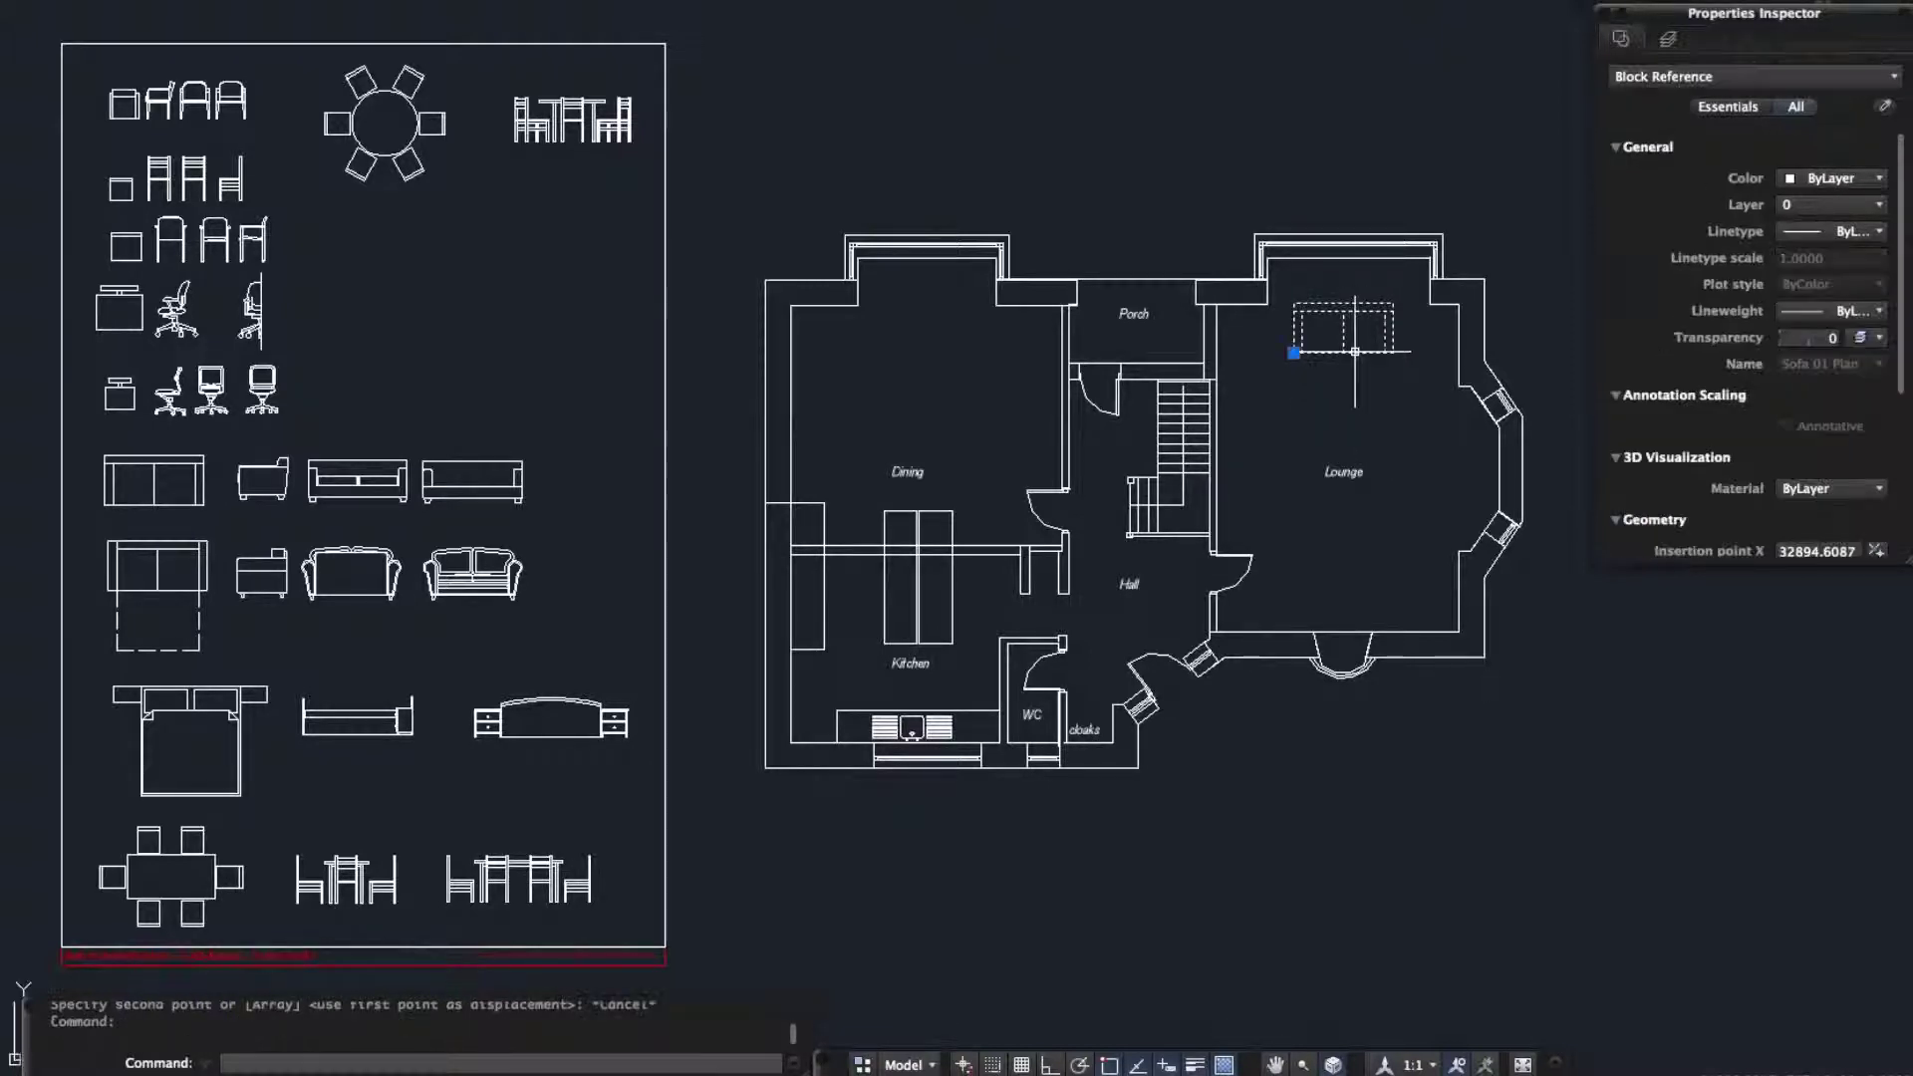
type("m")
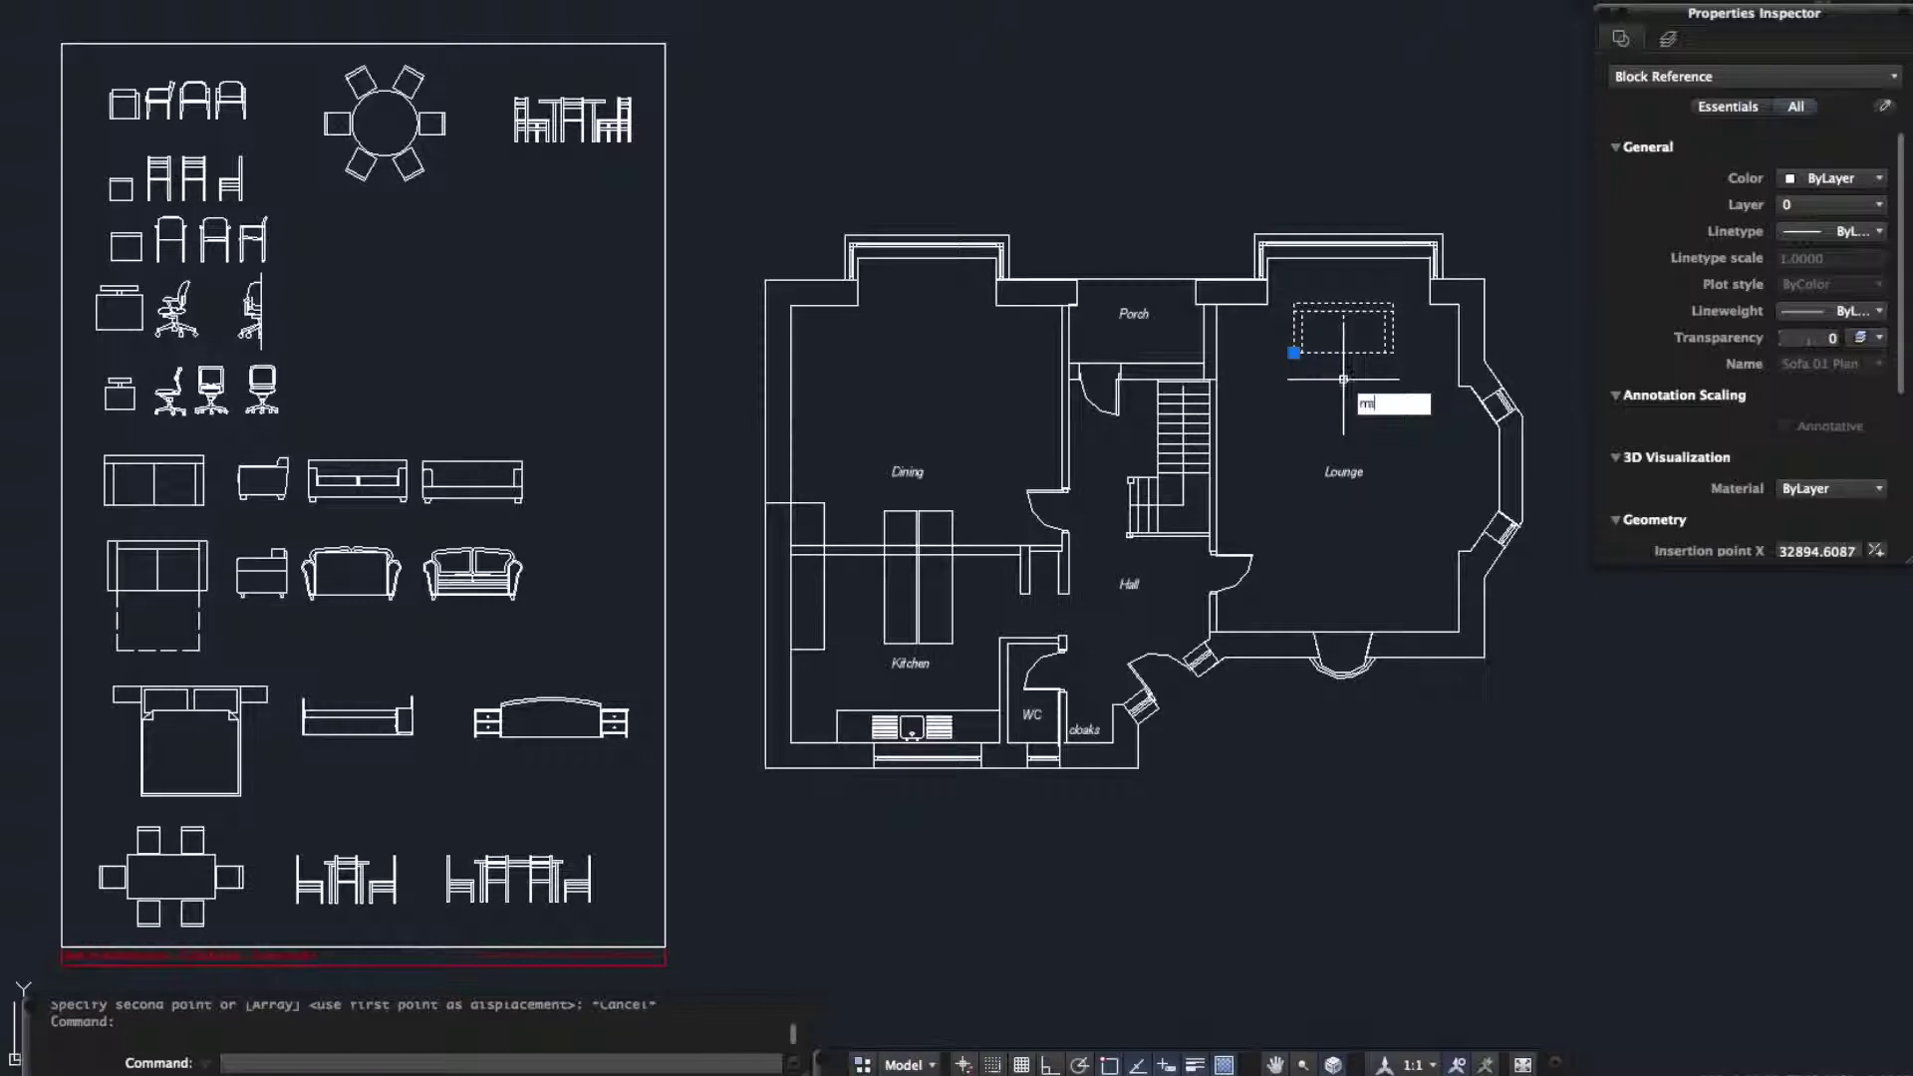
type("i")
key("Return")
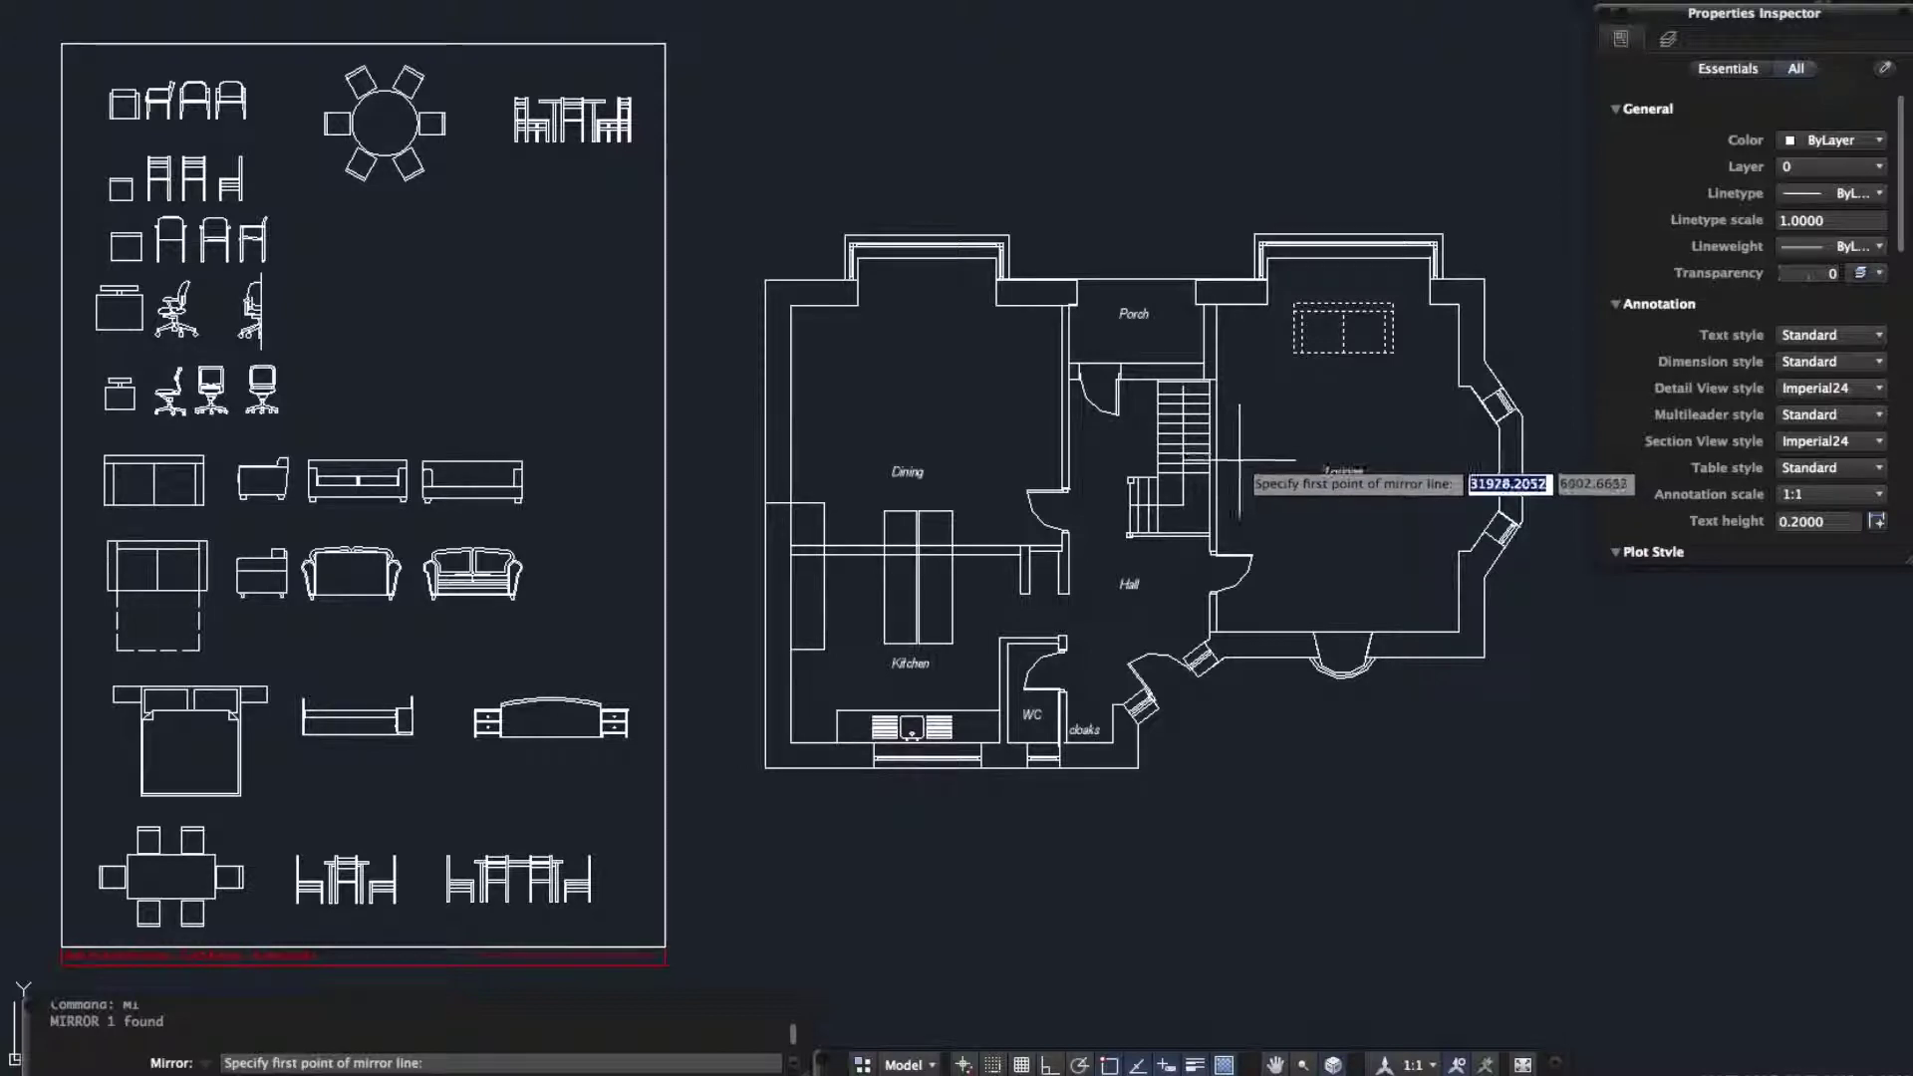
left_click(1239, 459)
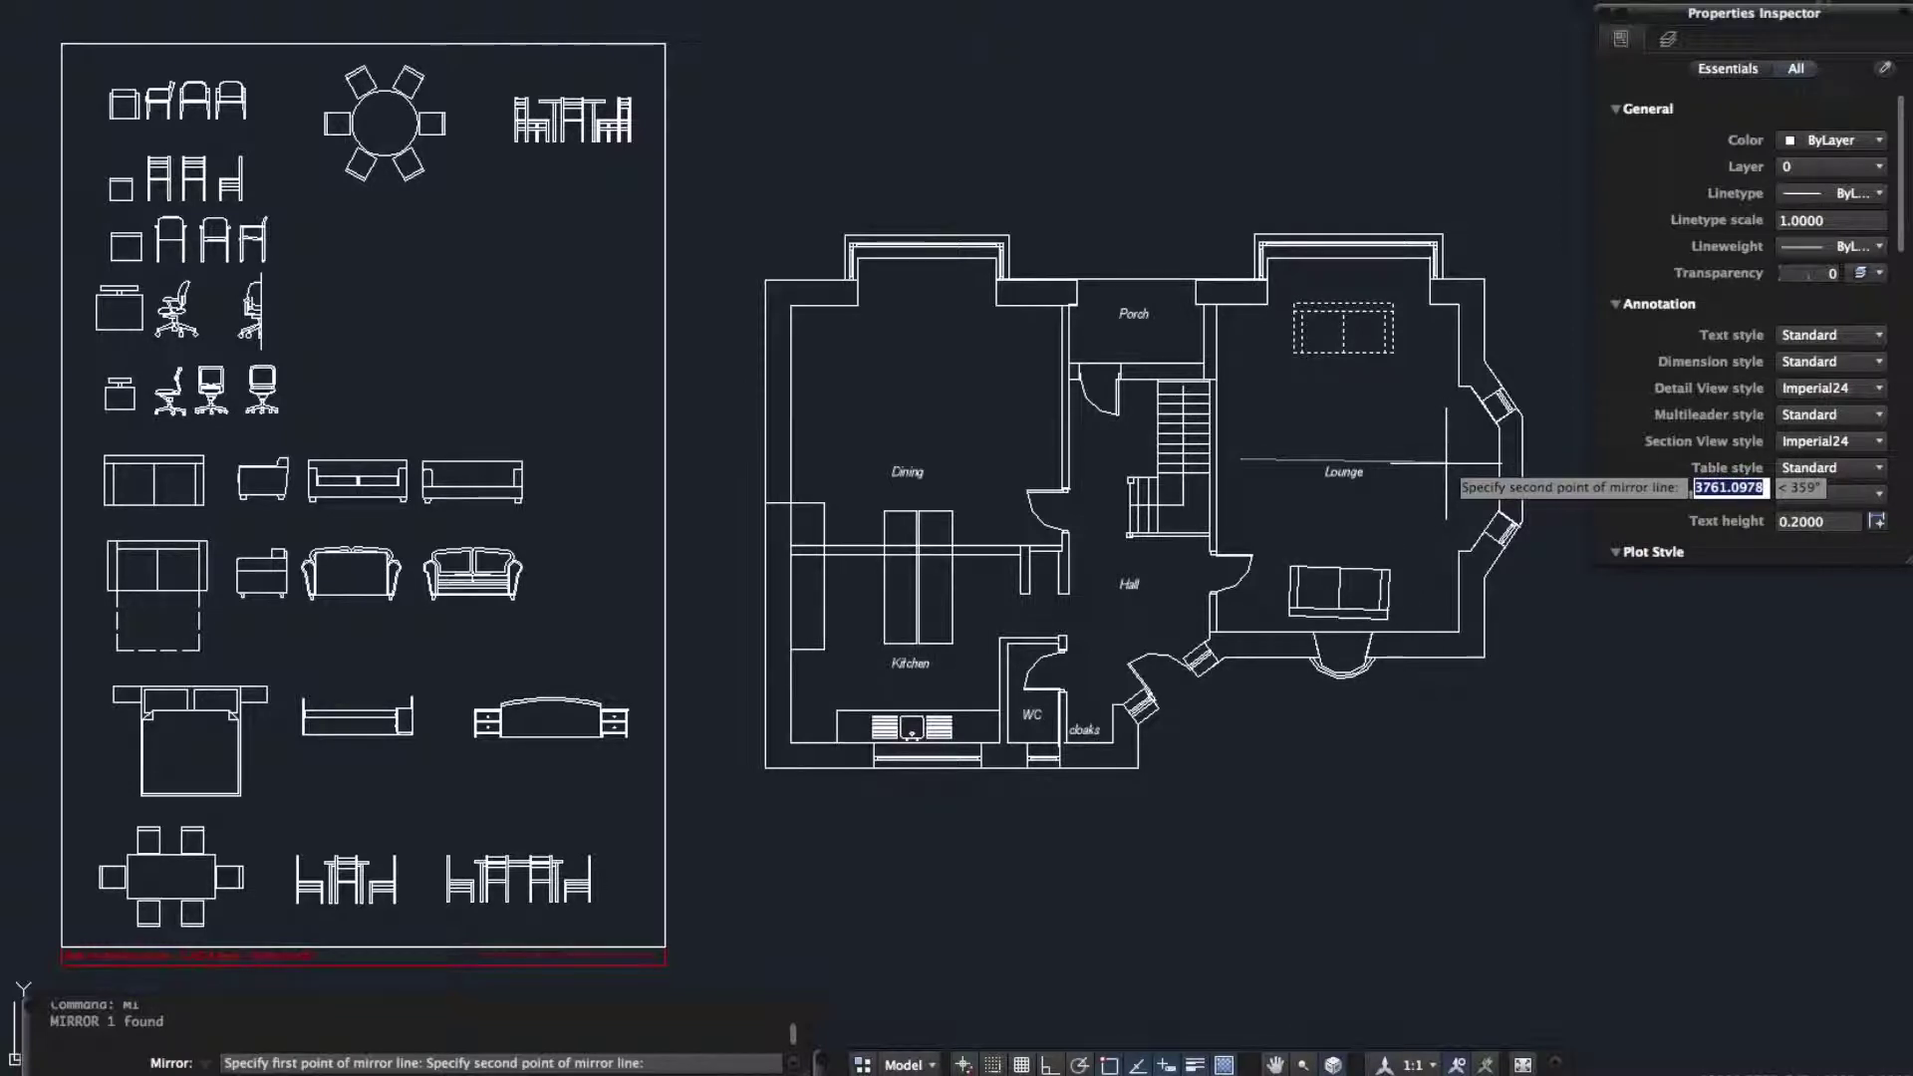
key("F8")
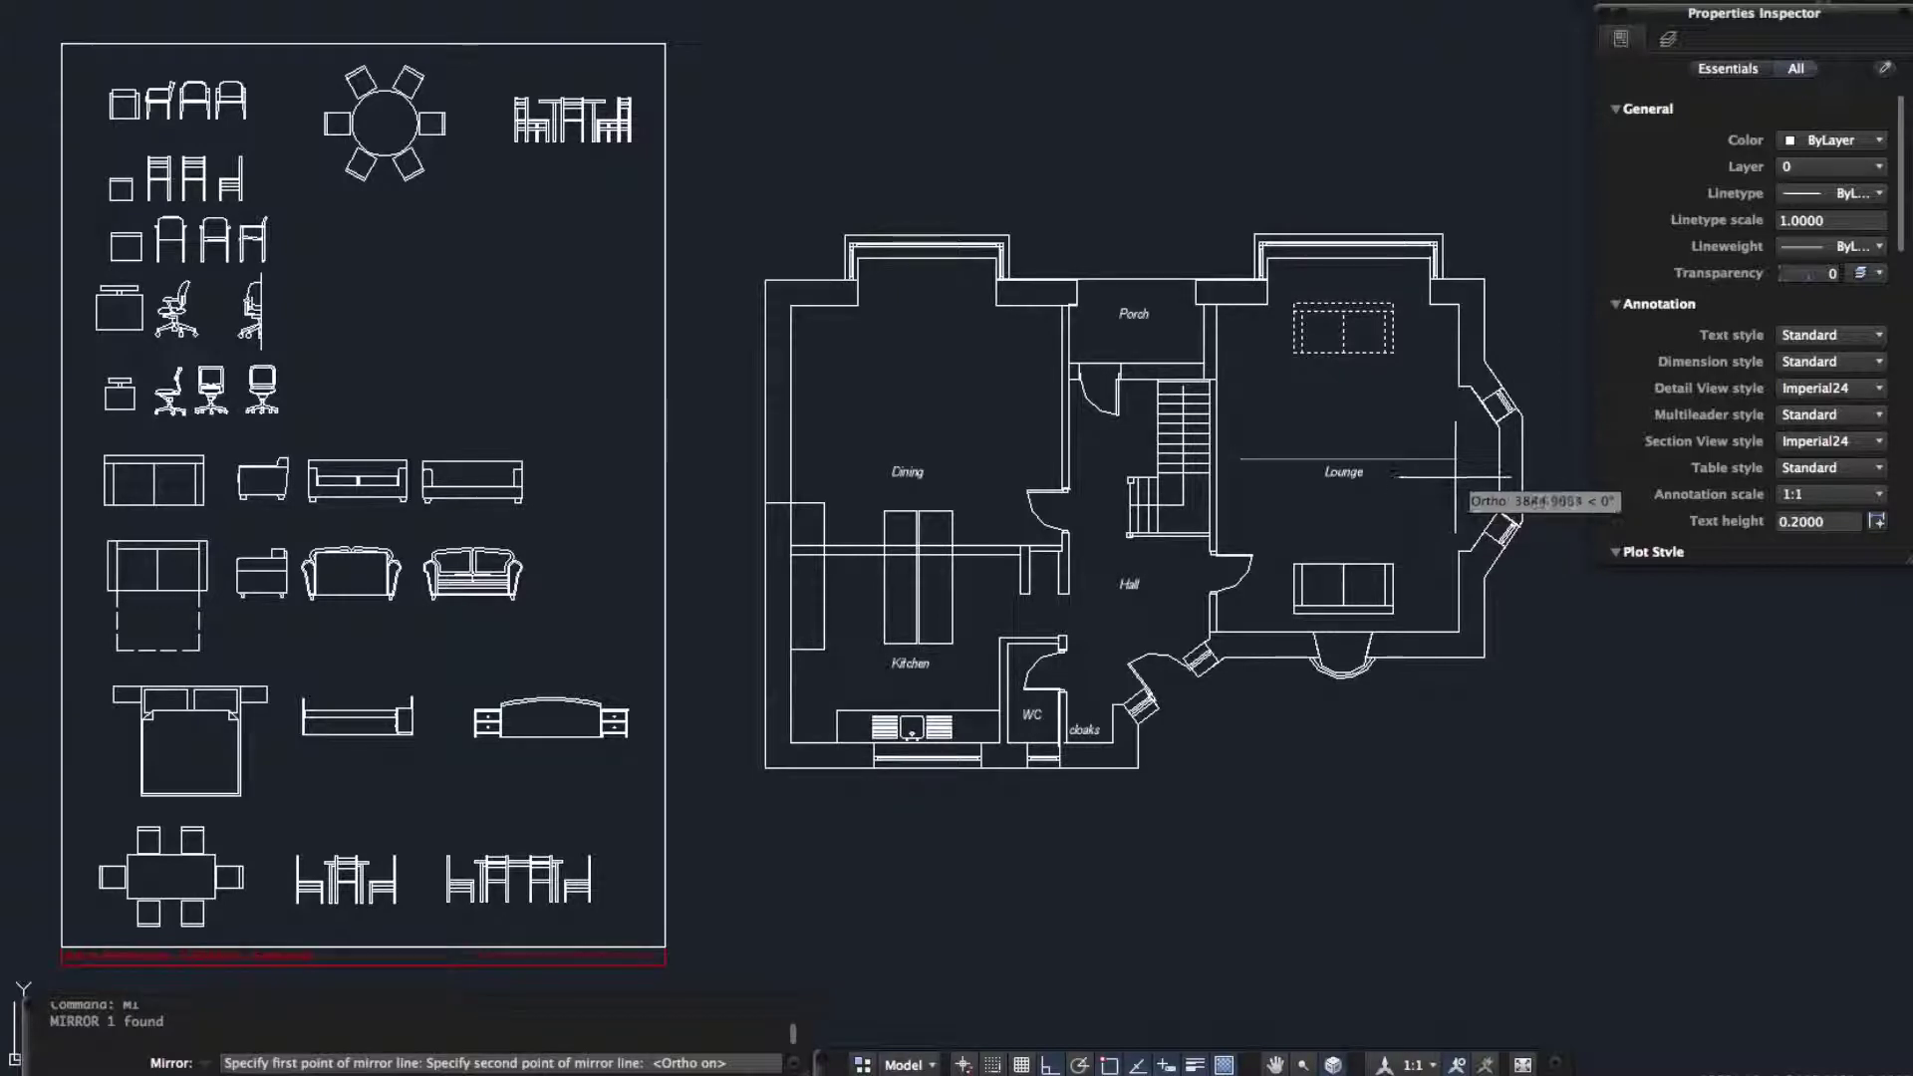
left_click(1448, 486)
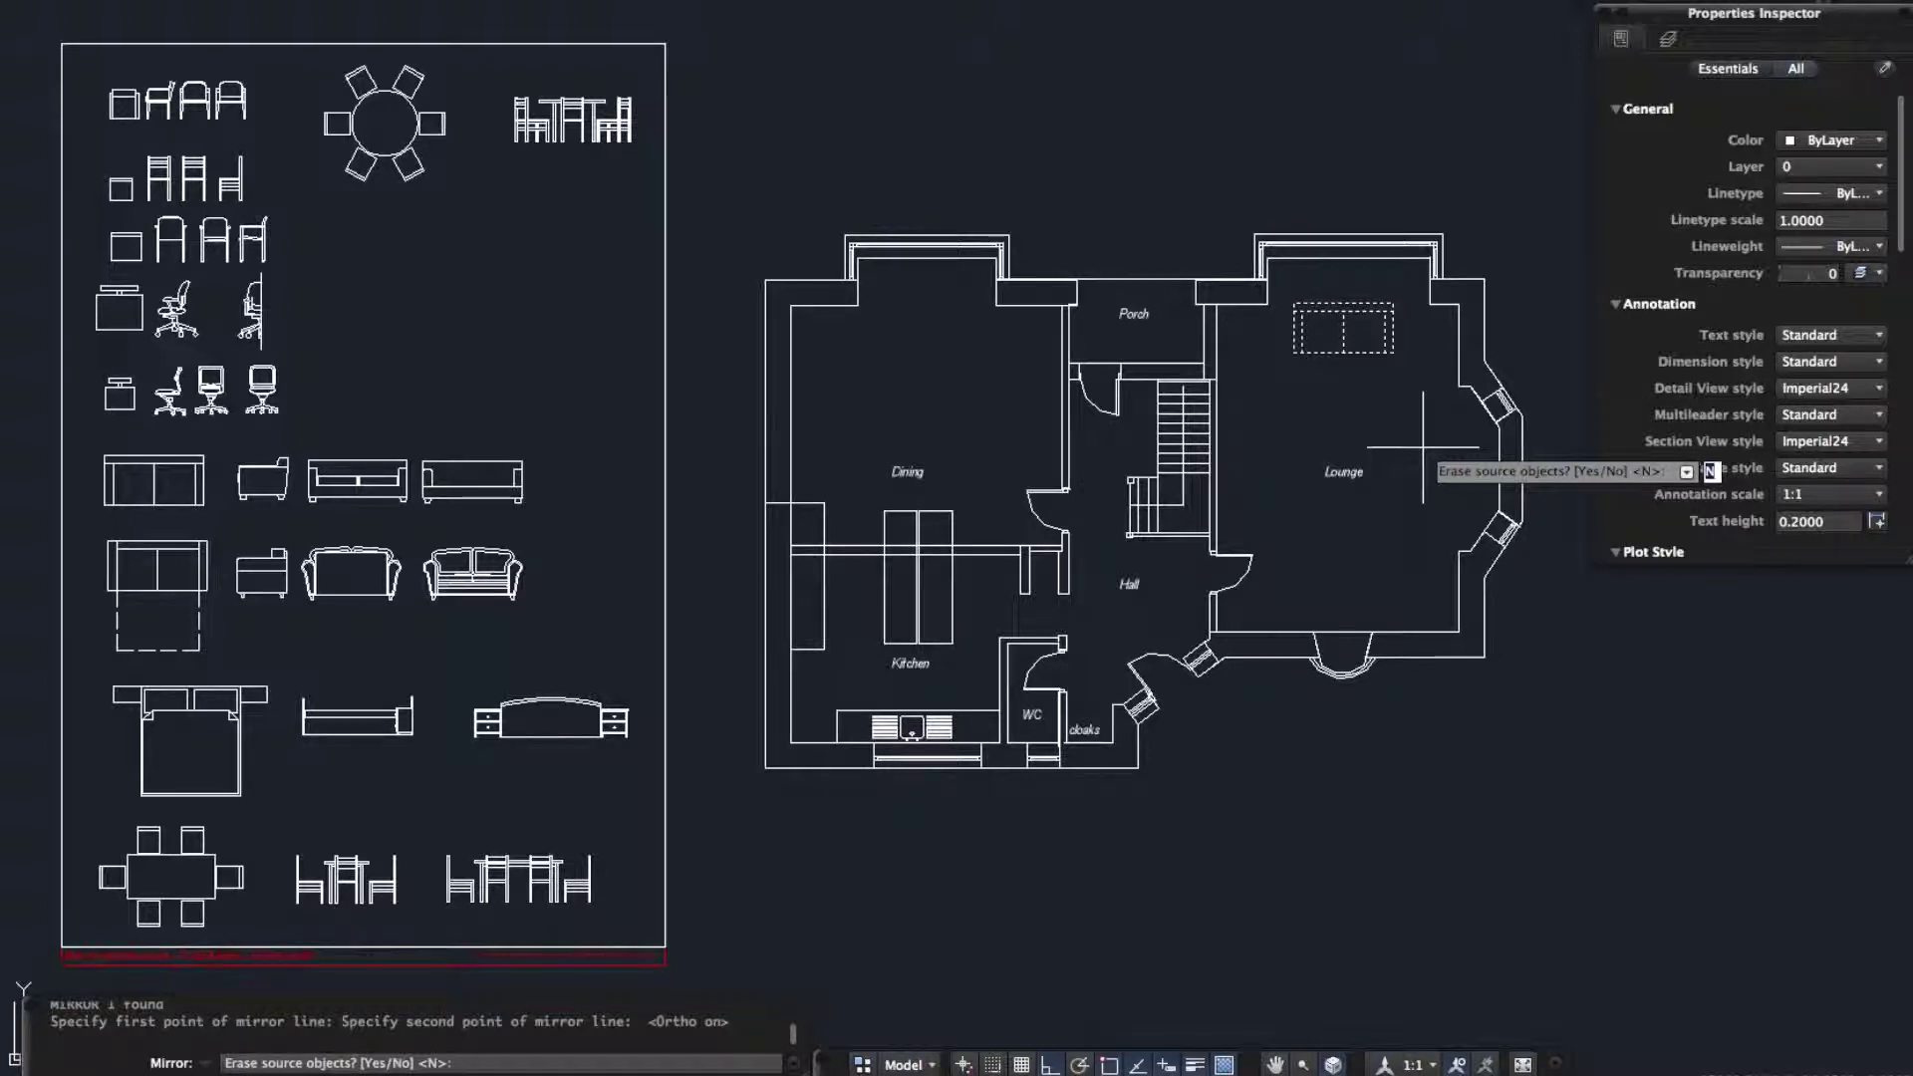
key("Return")
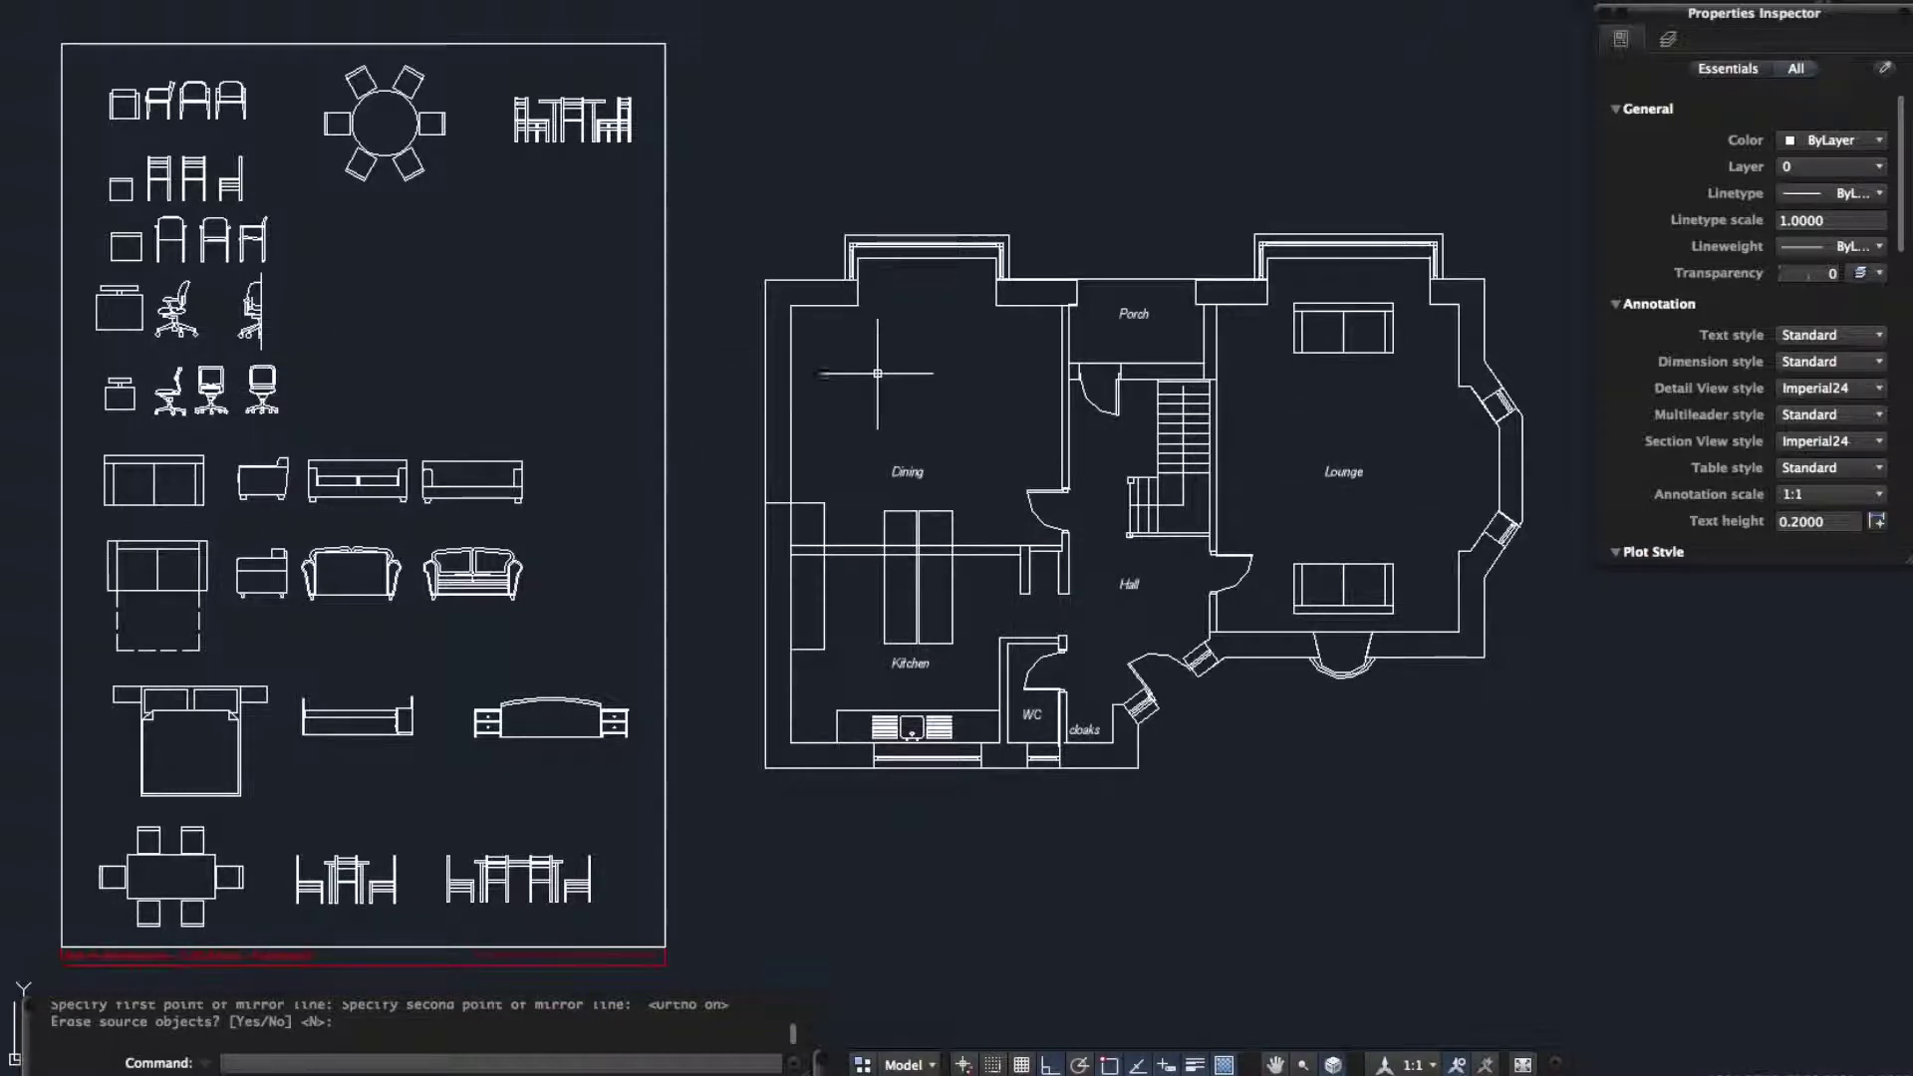
- Window-select all the lines of the half front-view office chair
scroll(755, 434, "left", 5)
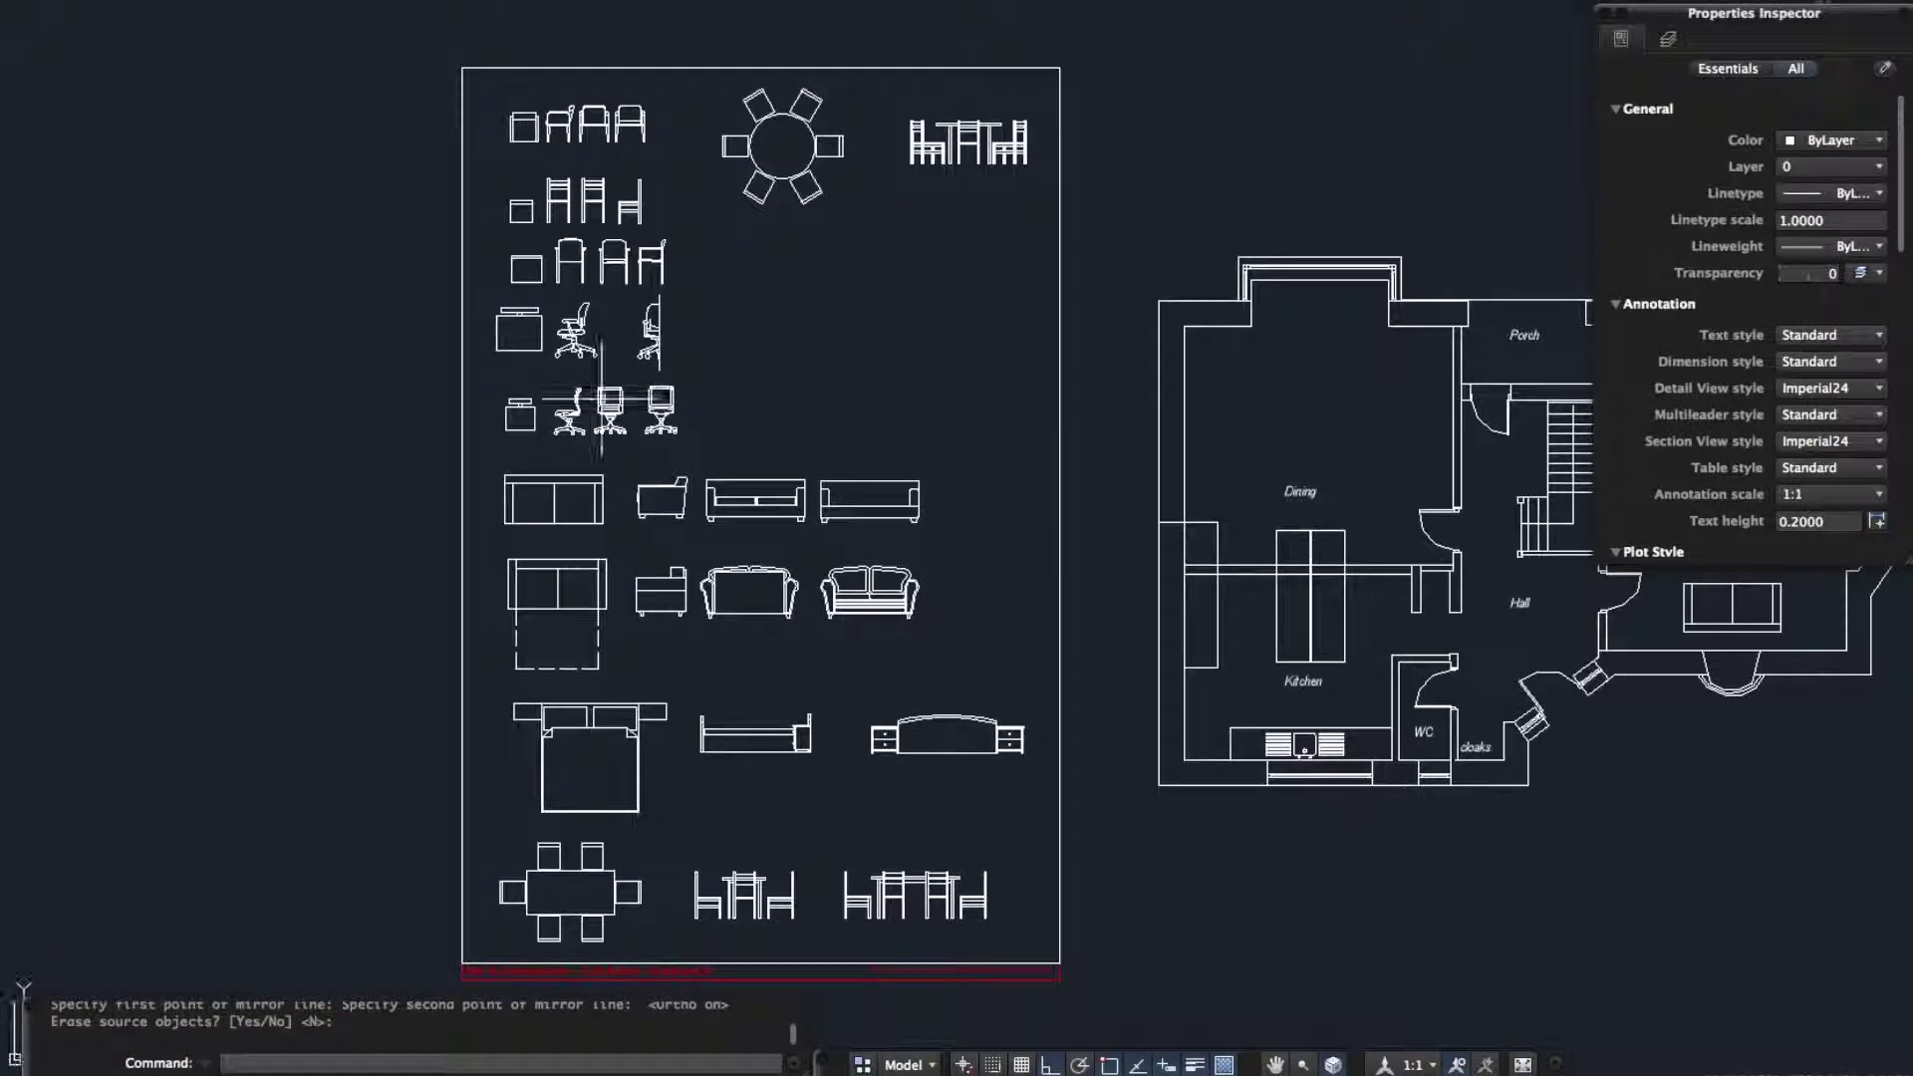
scroll(594, 323, "up", 10)
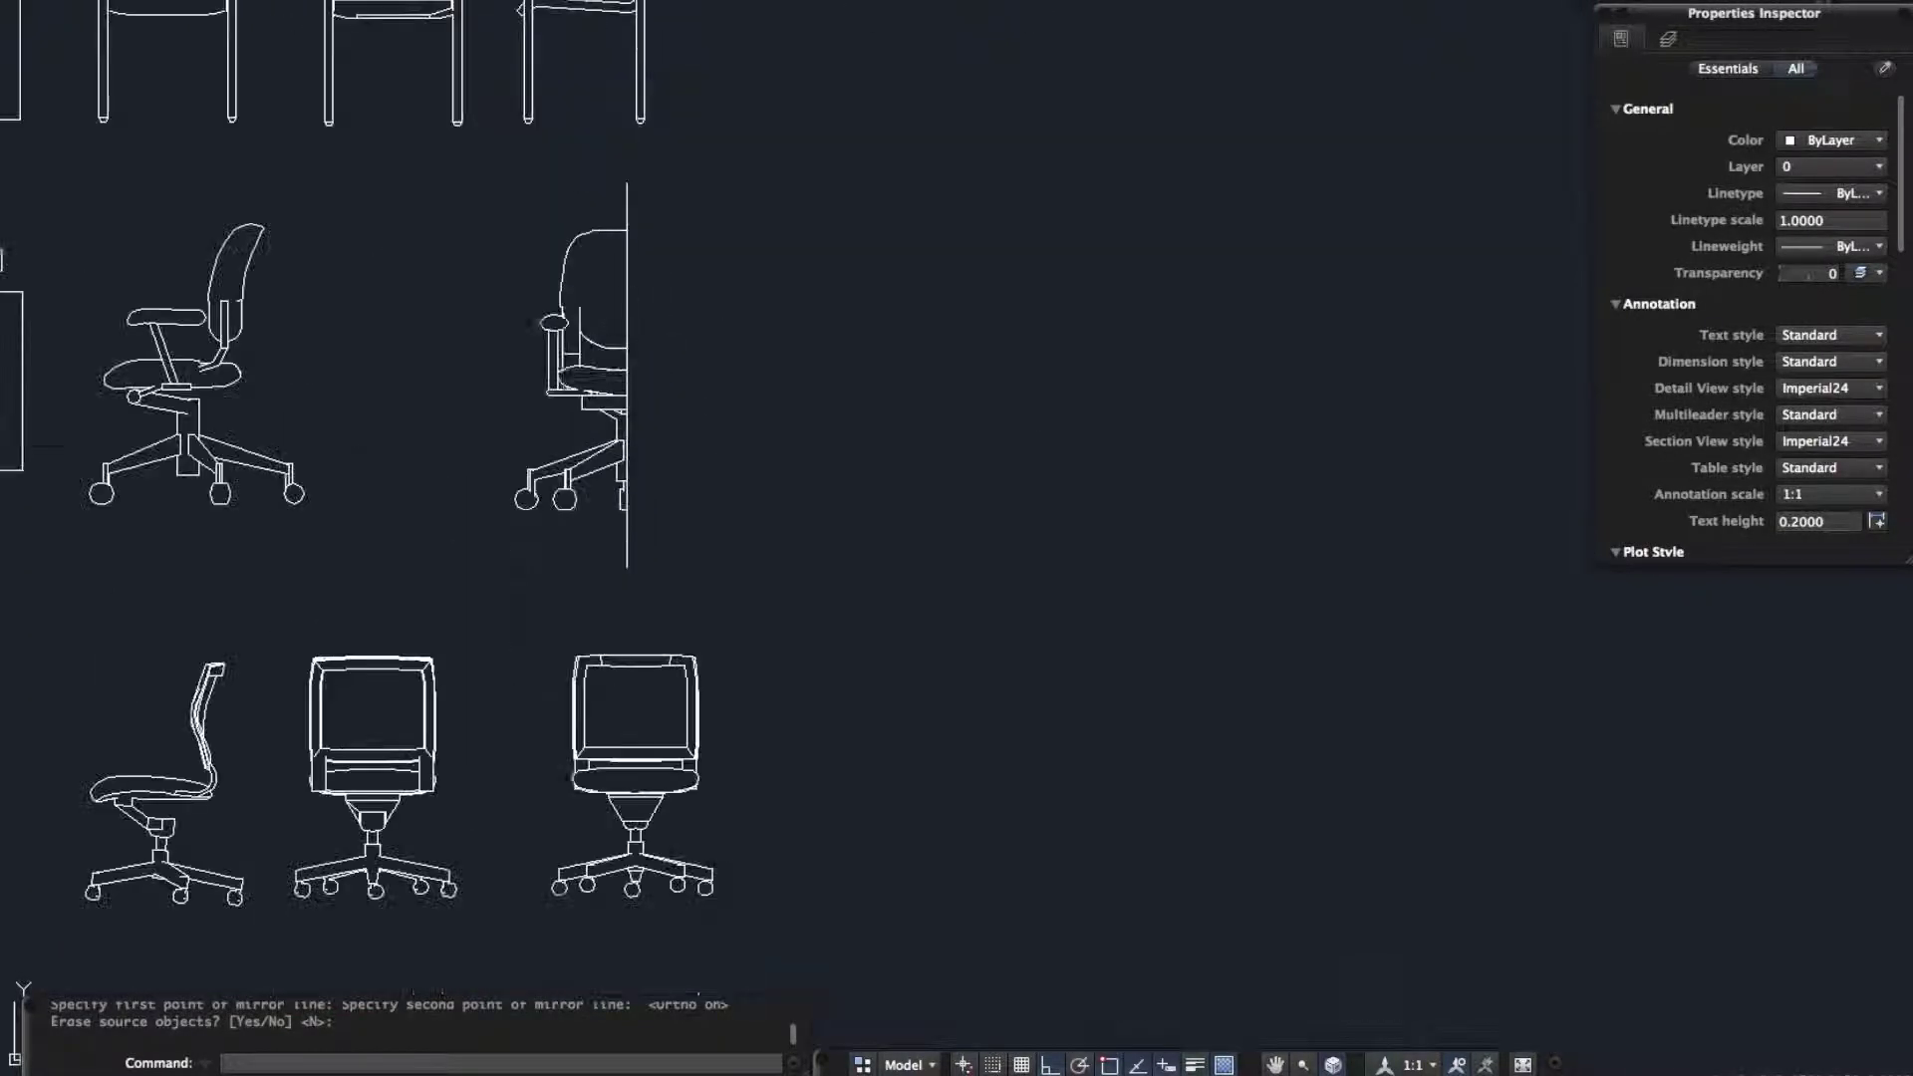
scroll(633, 339, "down", 1)
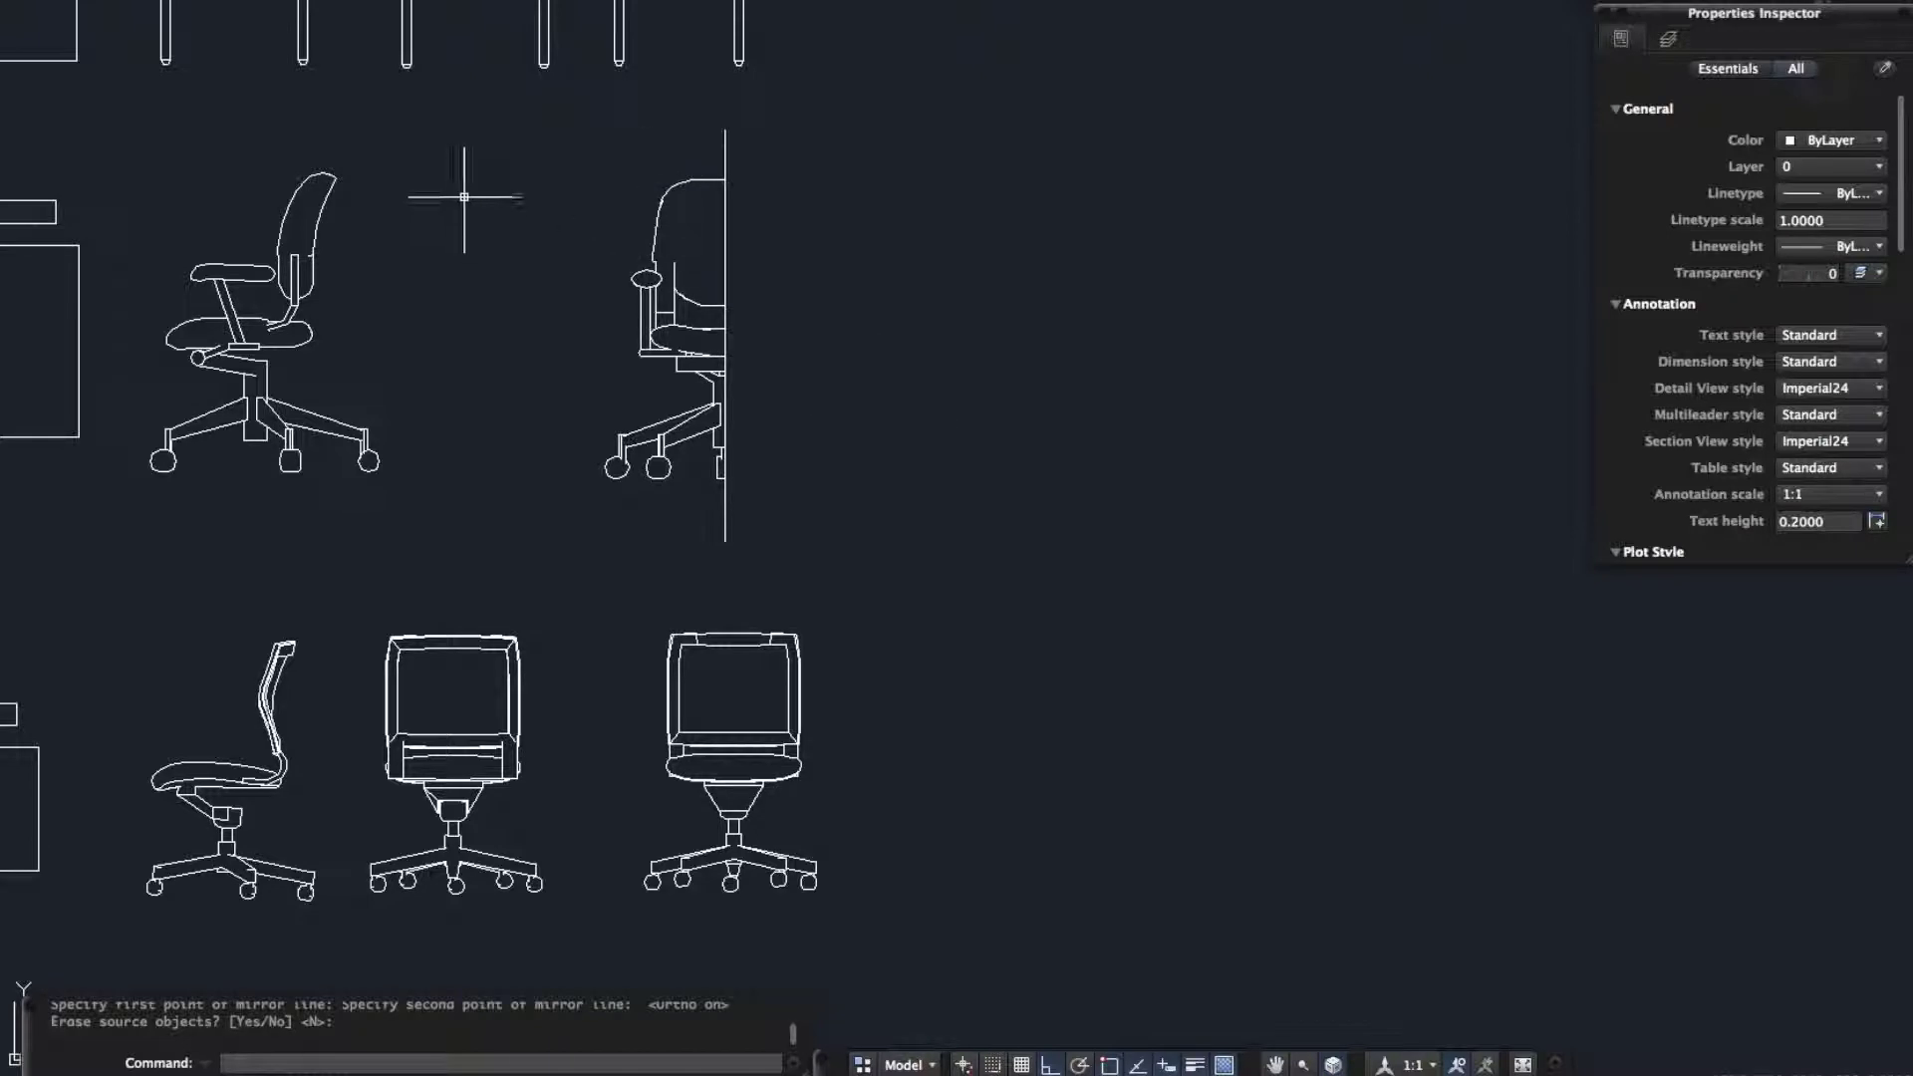
key("Return")
left_click(678, 187)
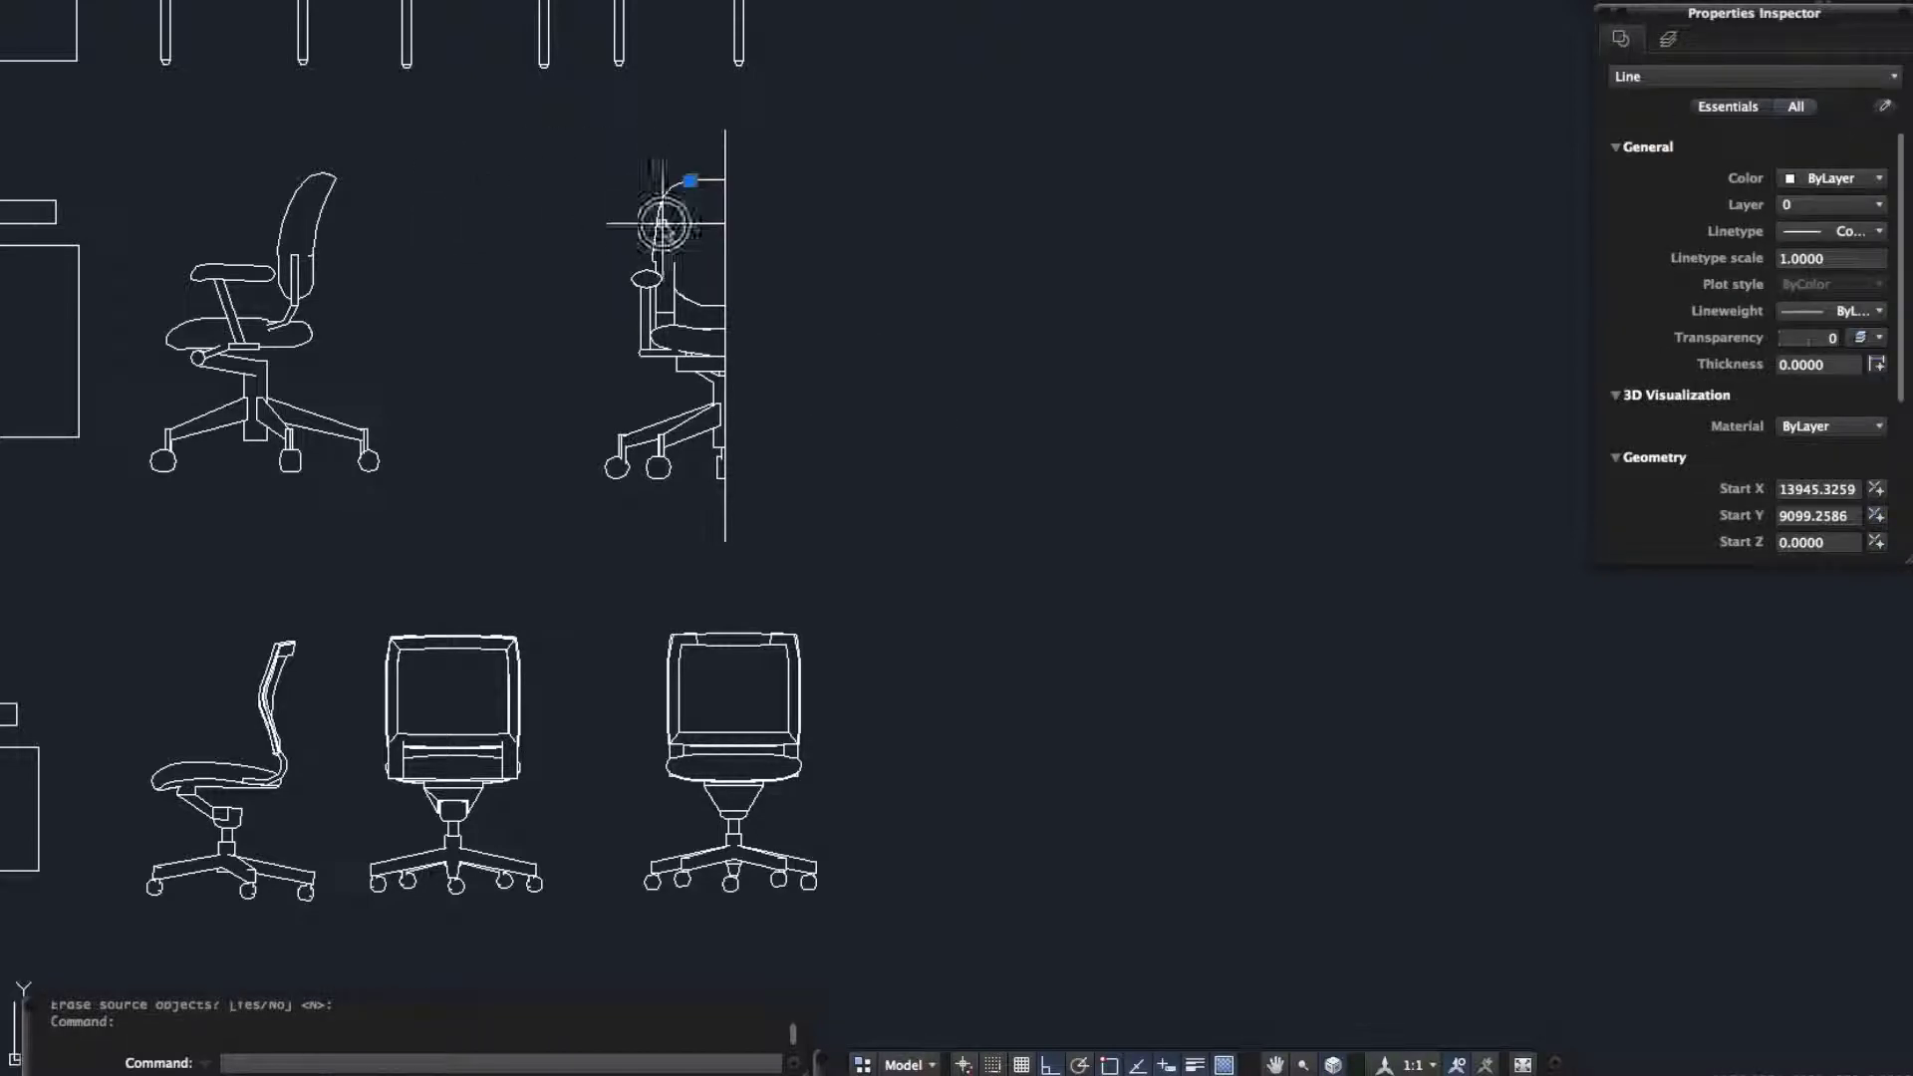
left_click(665, 244)
left_click(606, 259)
key("Escape")
key("Escape")
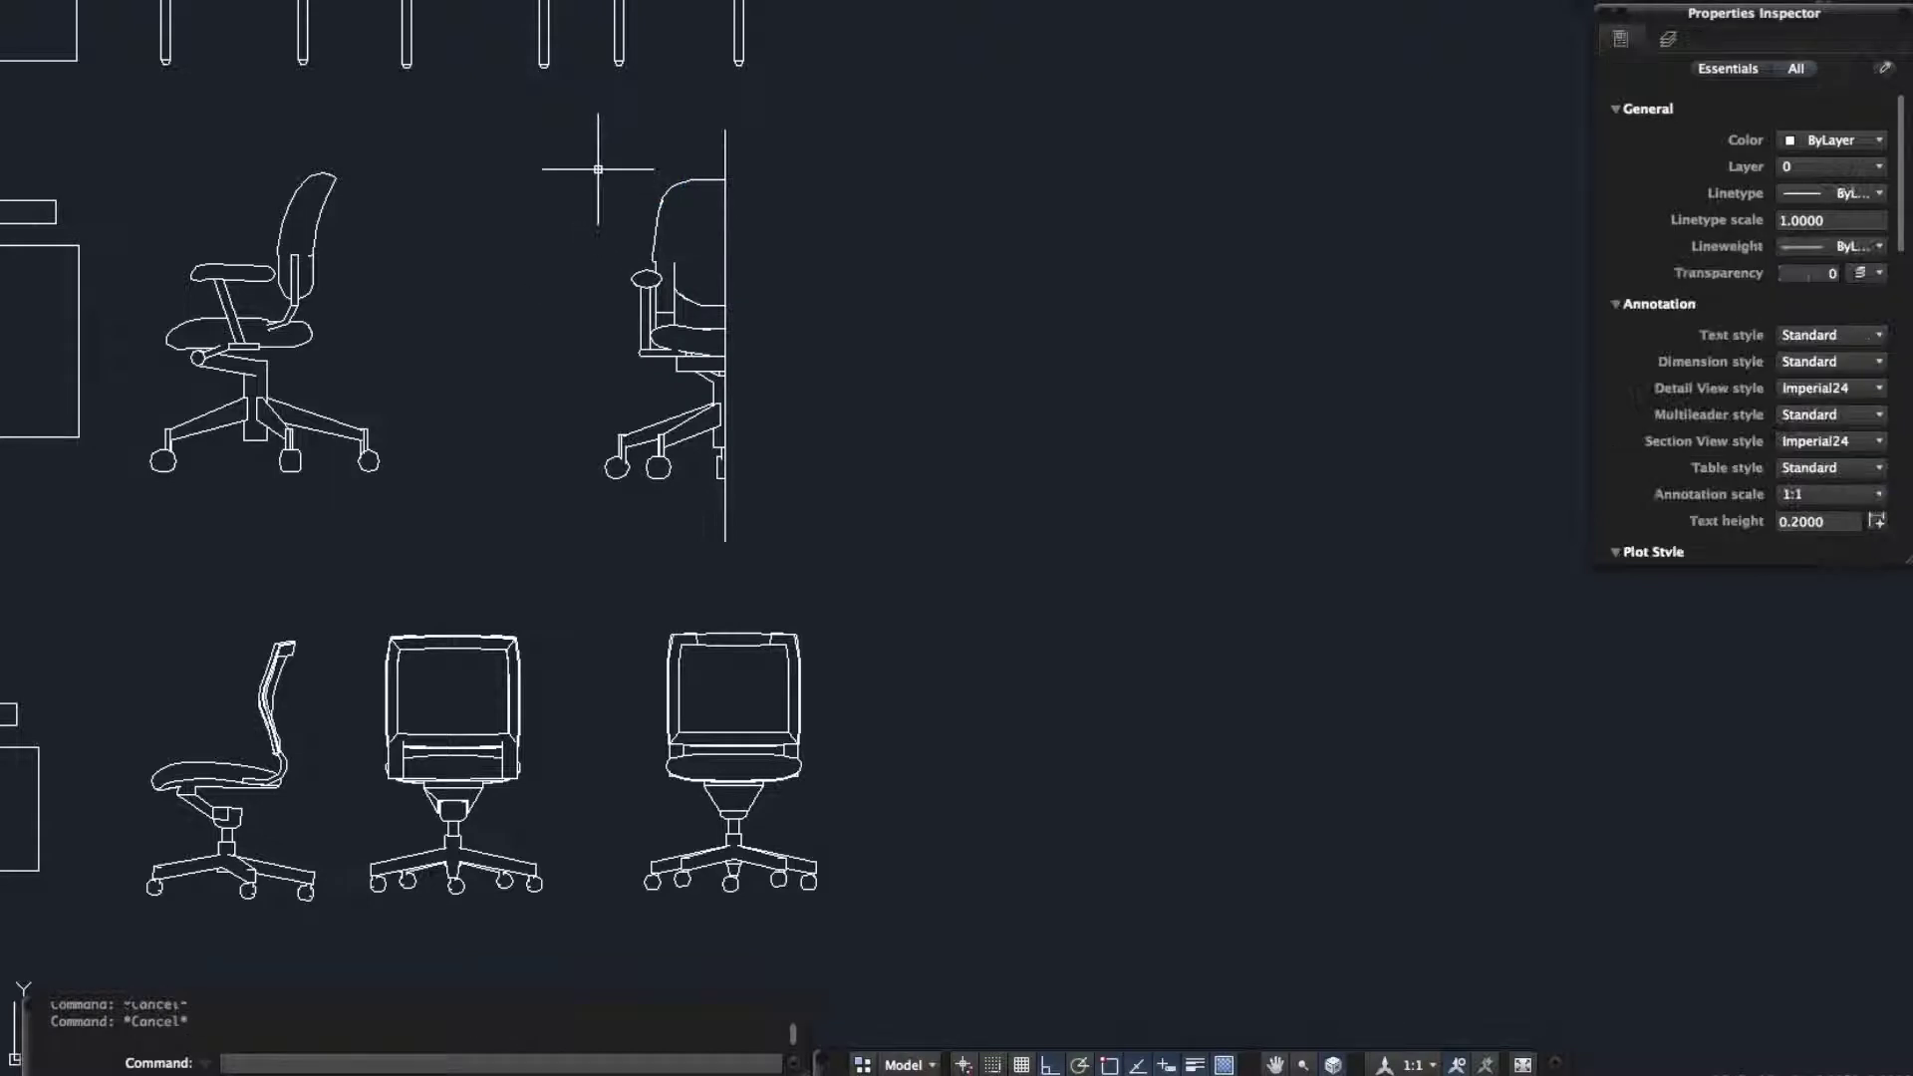
left_click(662, 291)
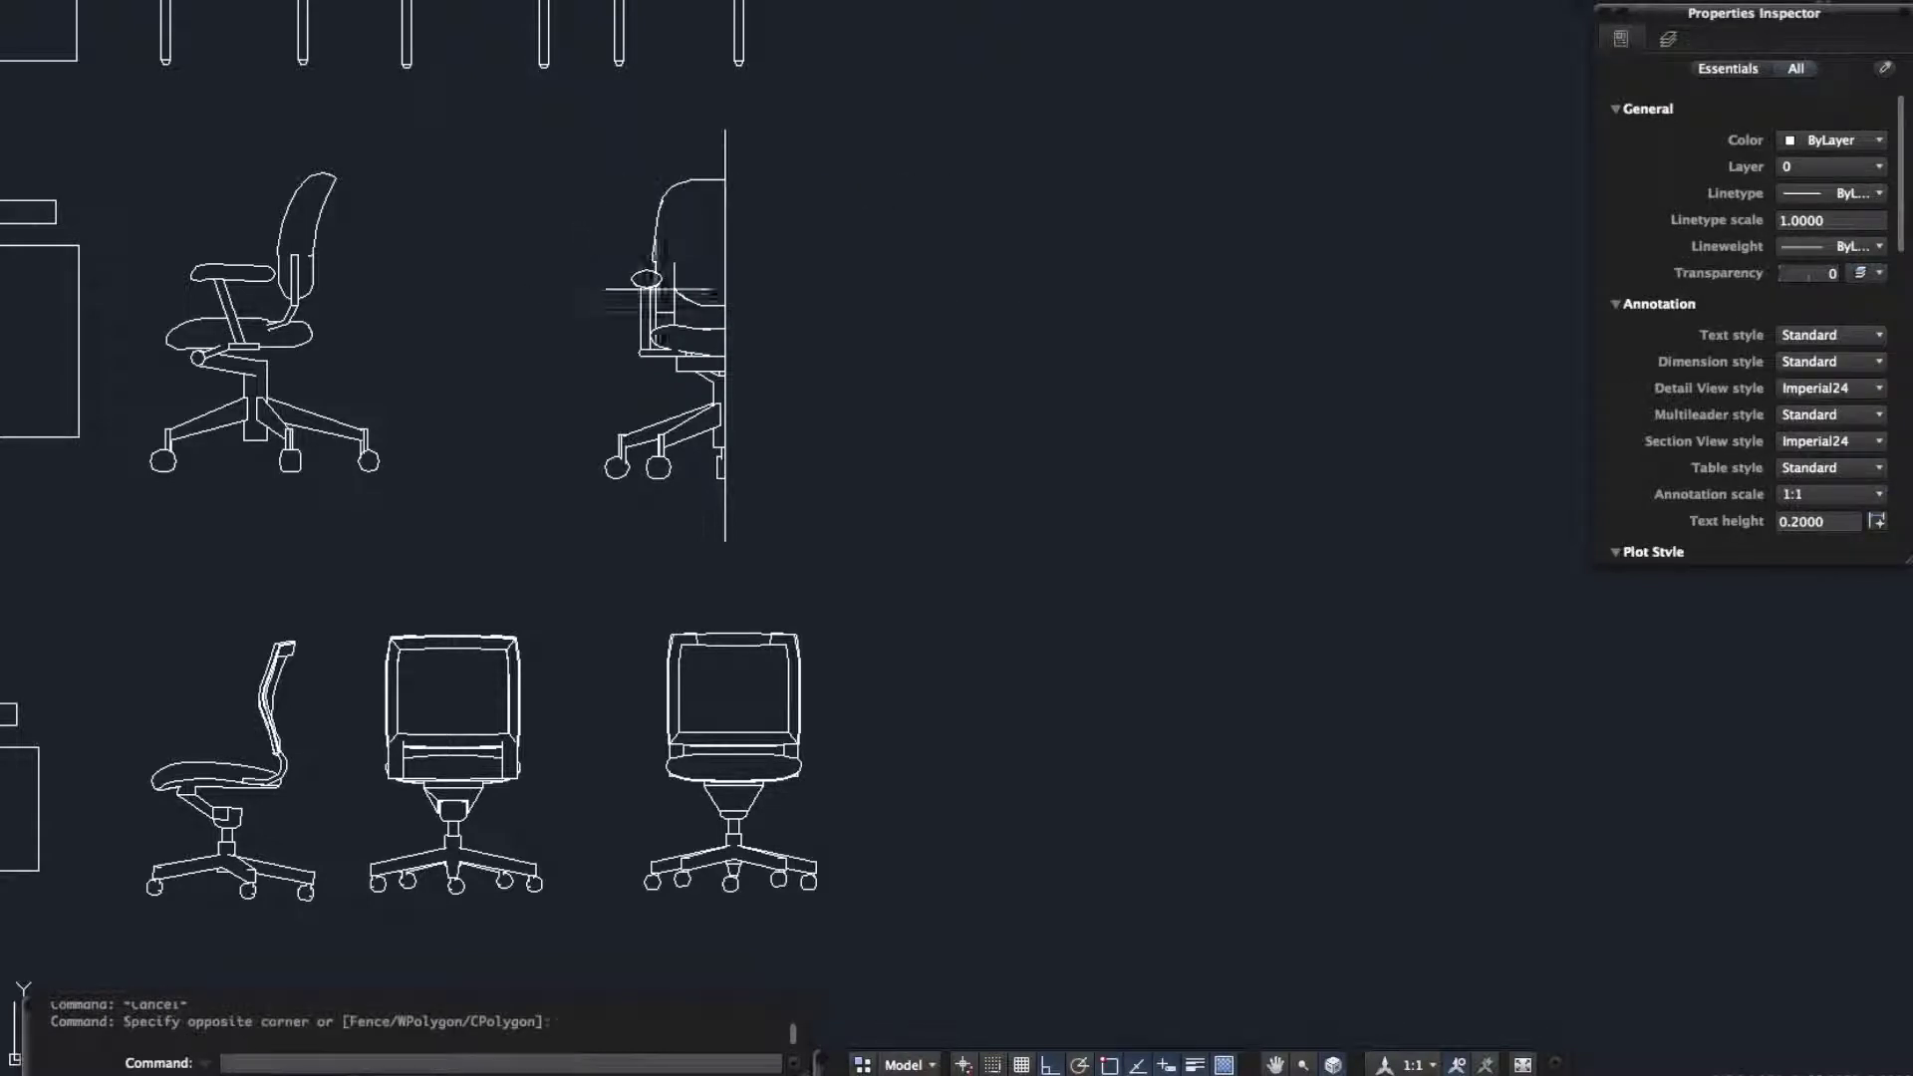
left_click(591, 147)
left_click(790, 498)
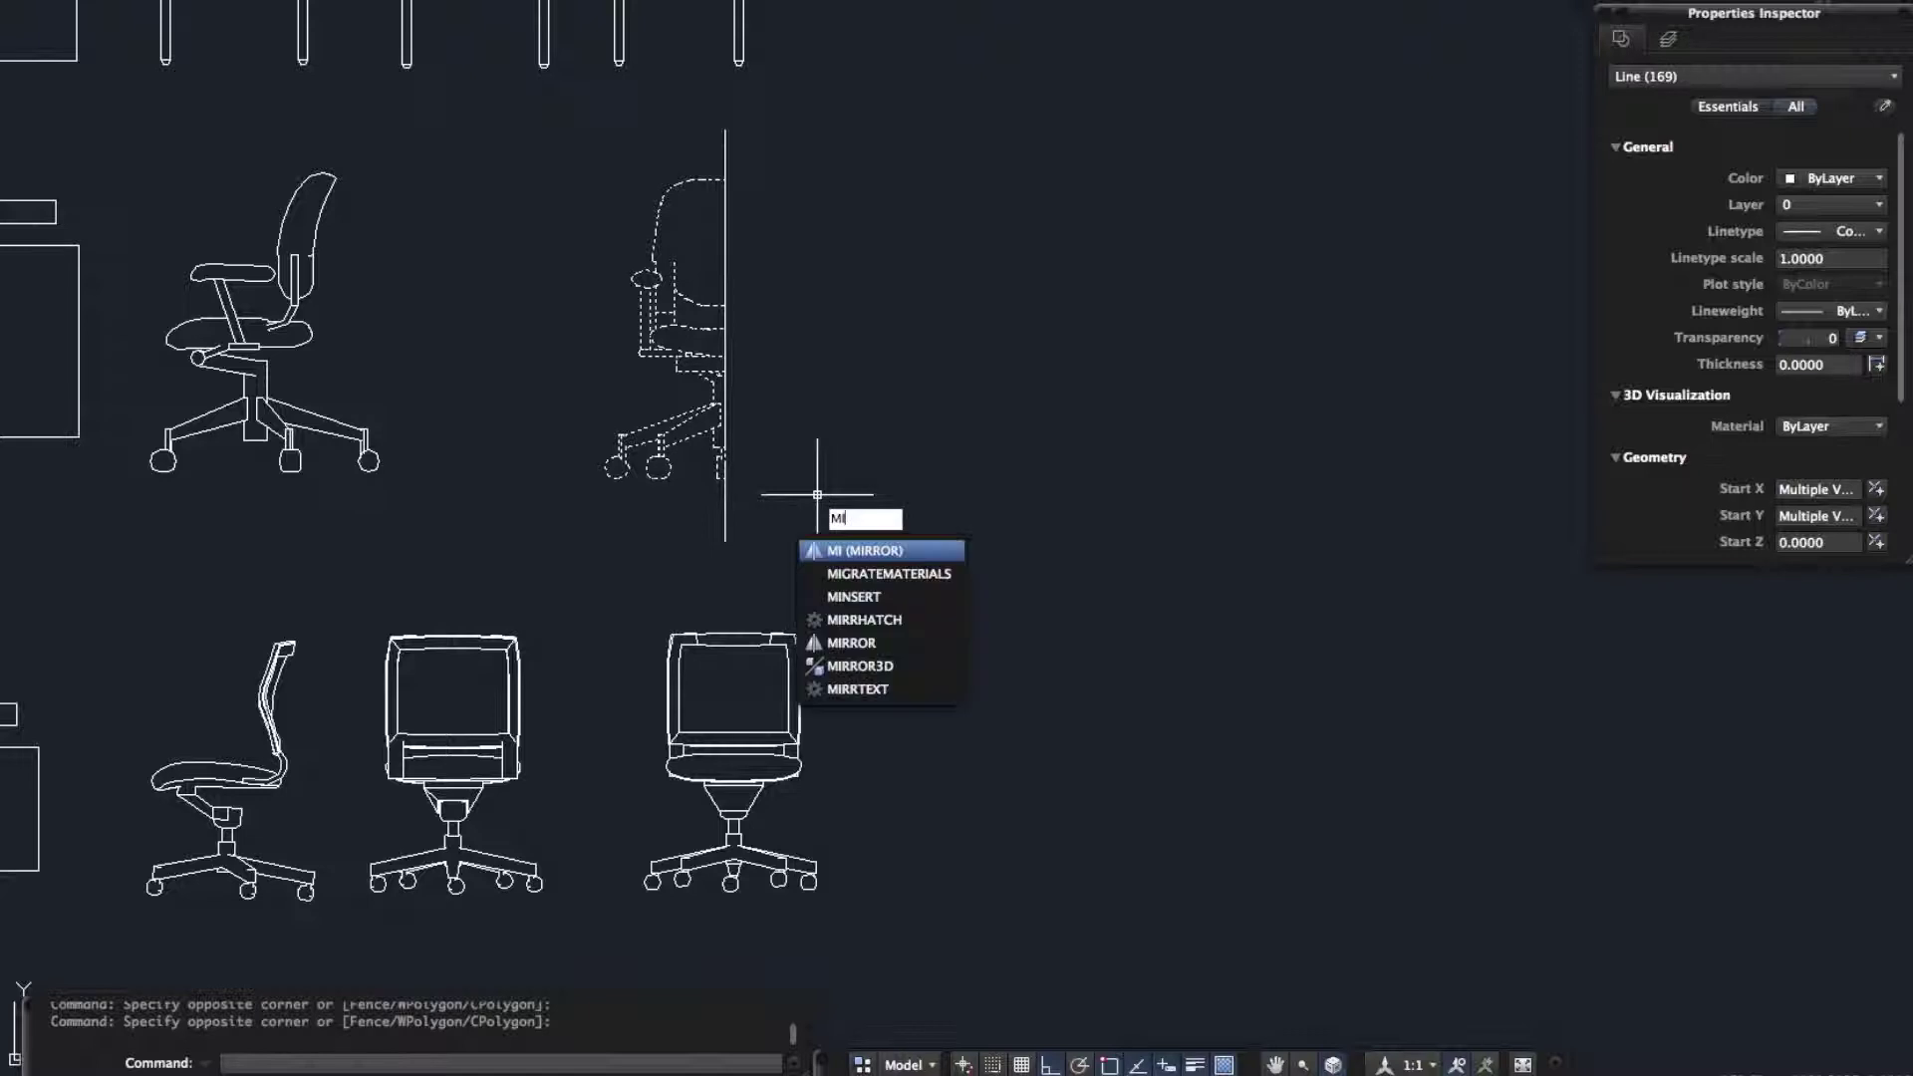
- Mirror the half chair about its vertical centre line, keeping the source half
key("Return")
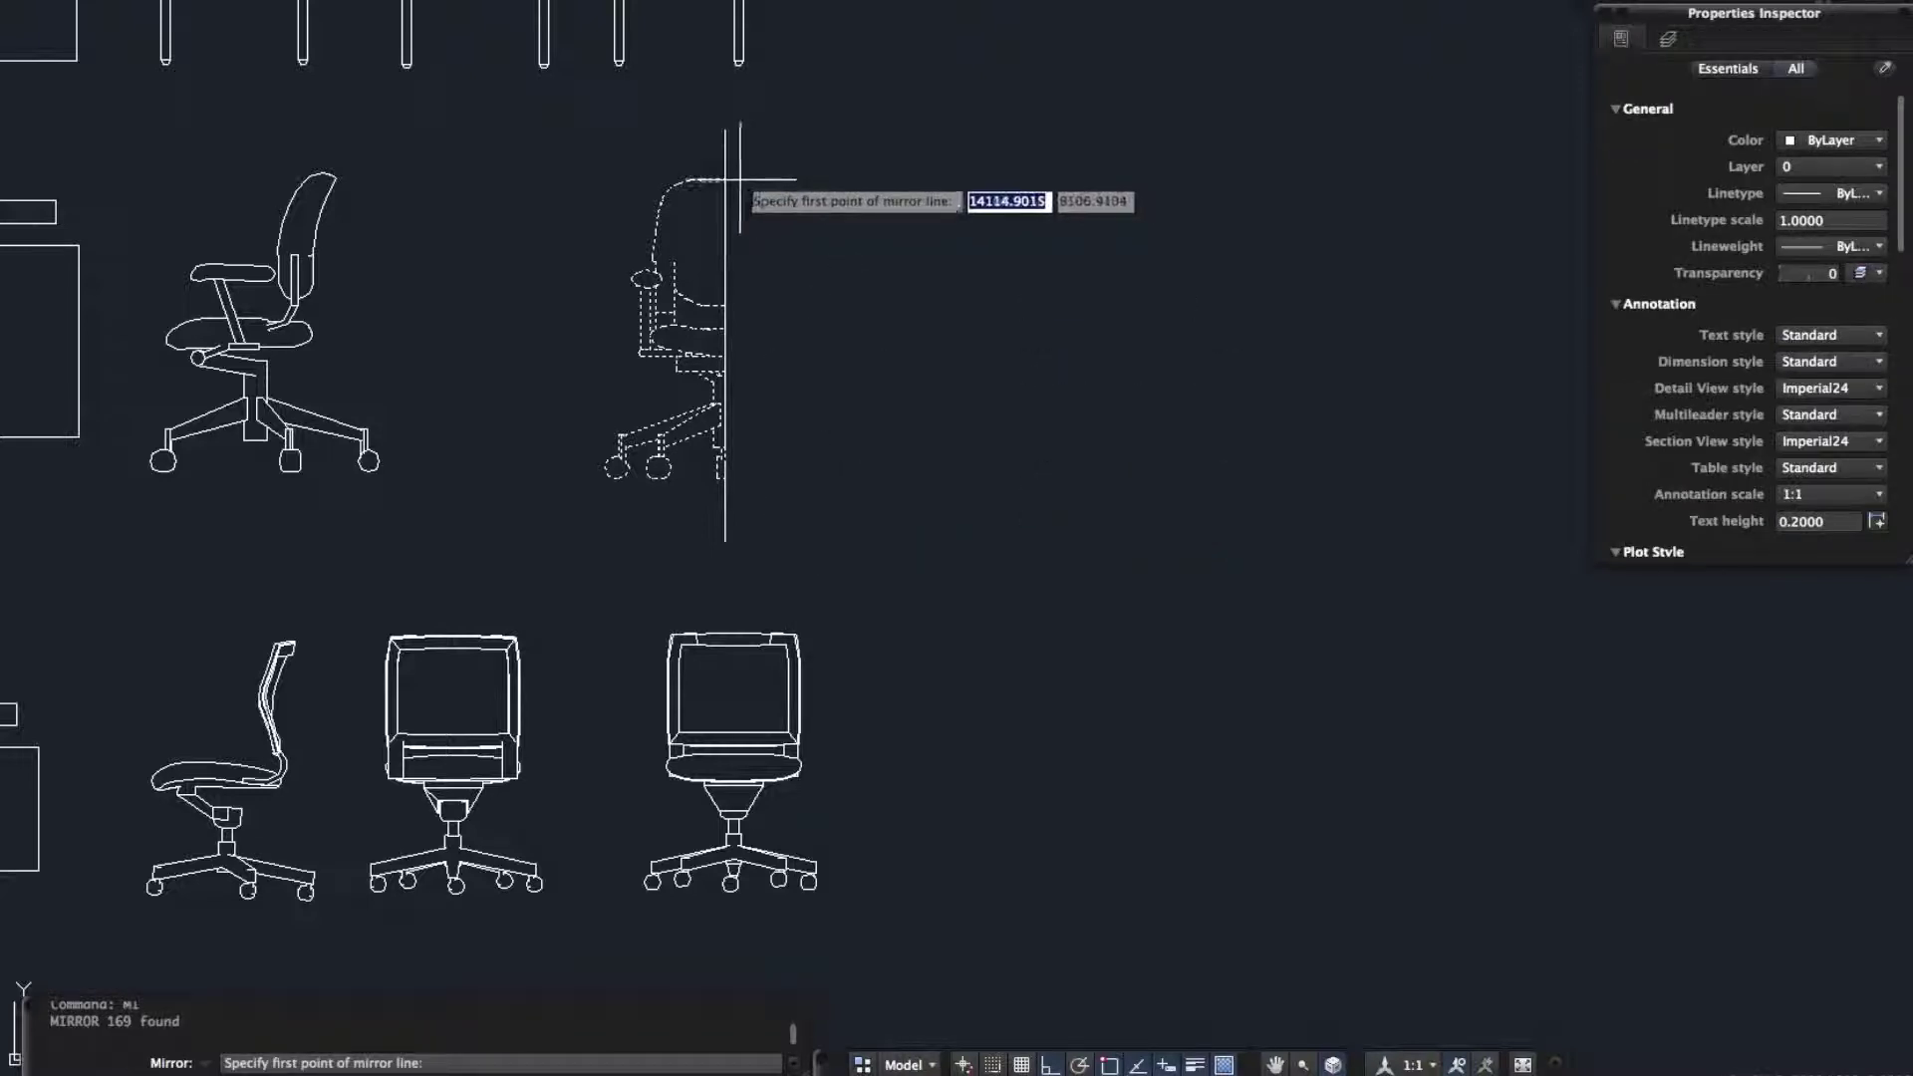
left_click(726, 131)
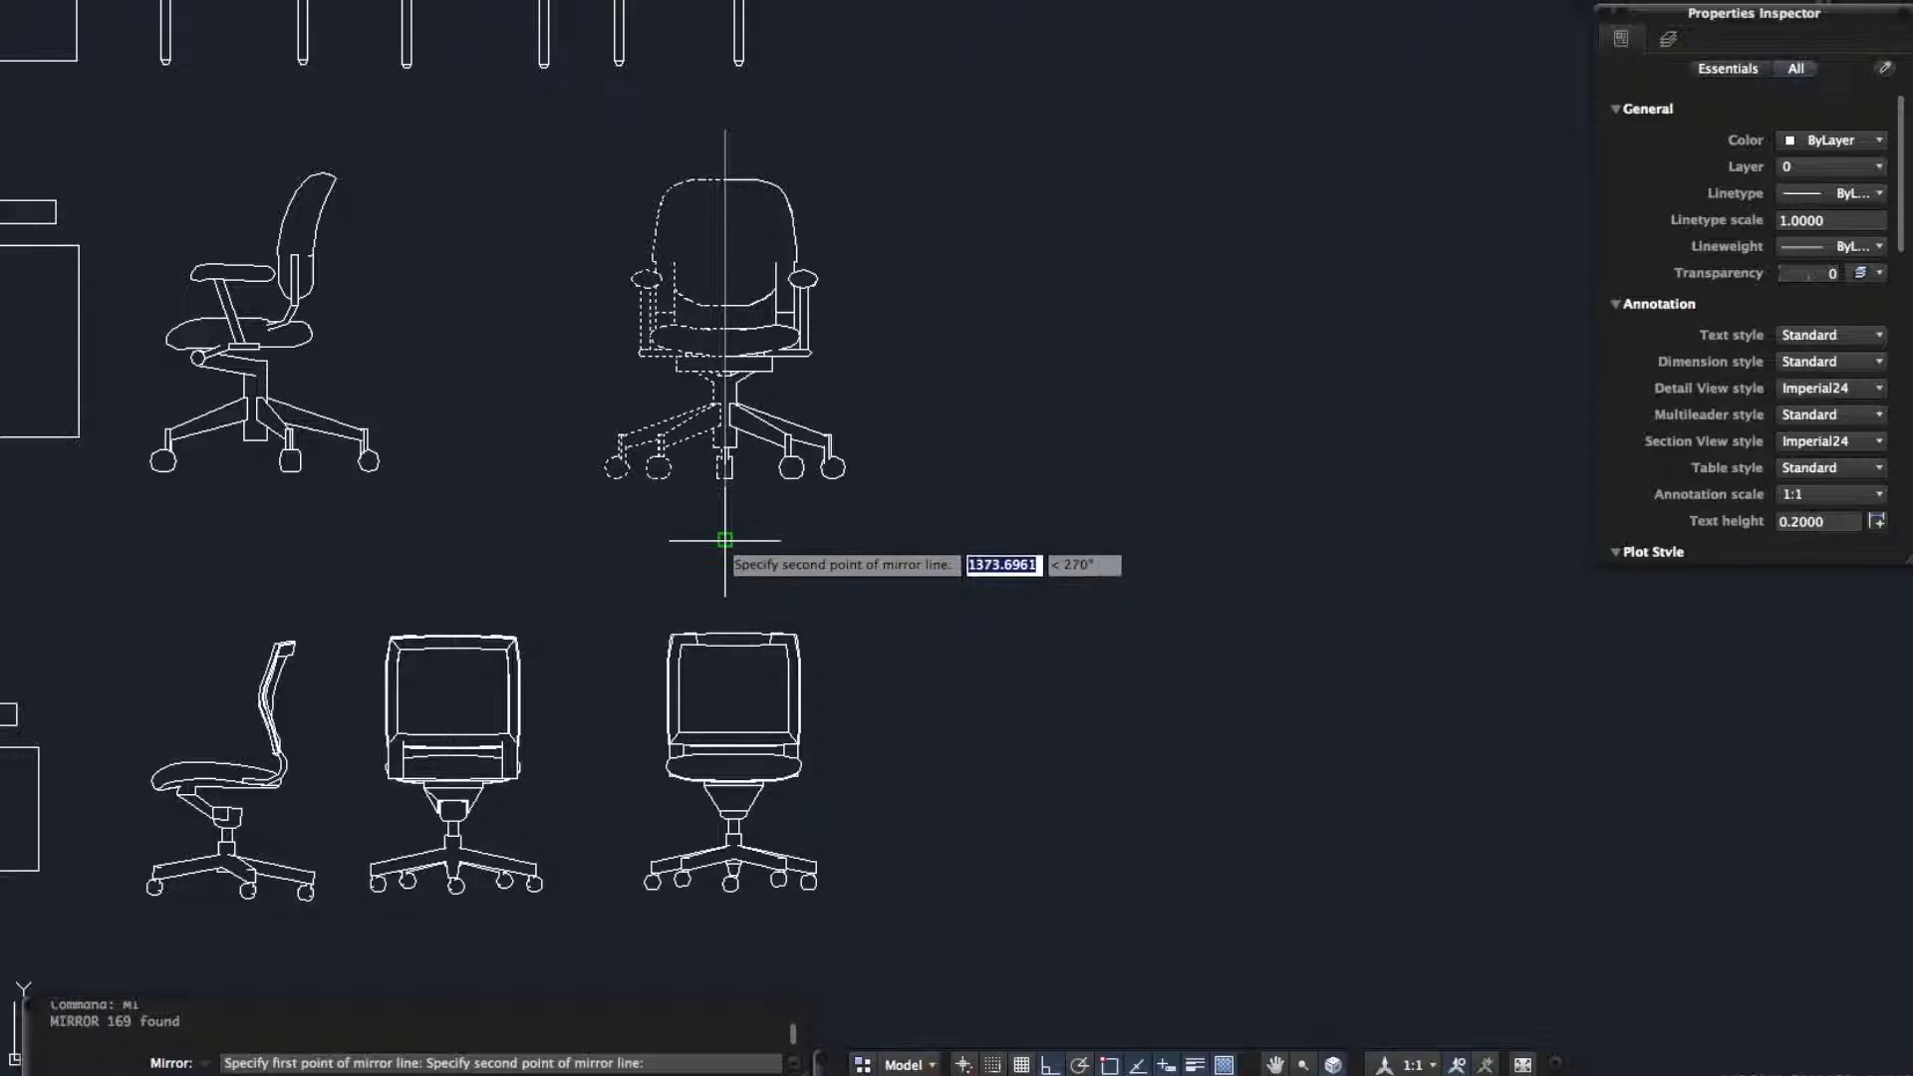
left_click(725, 539)
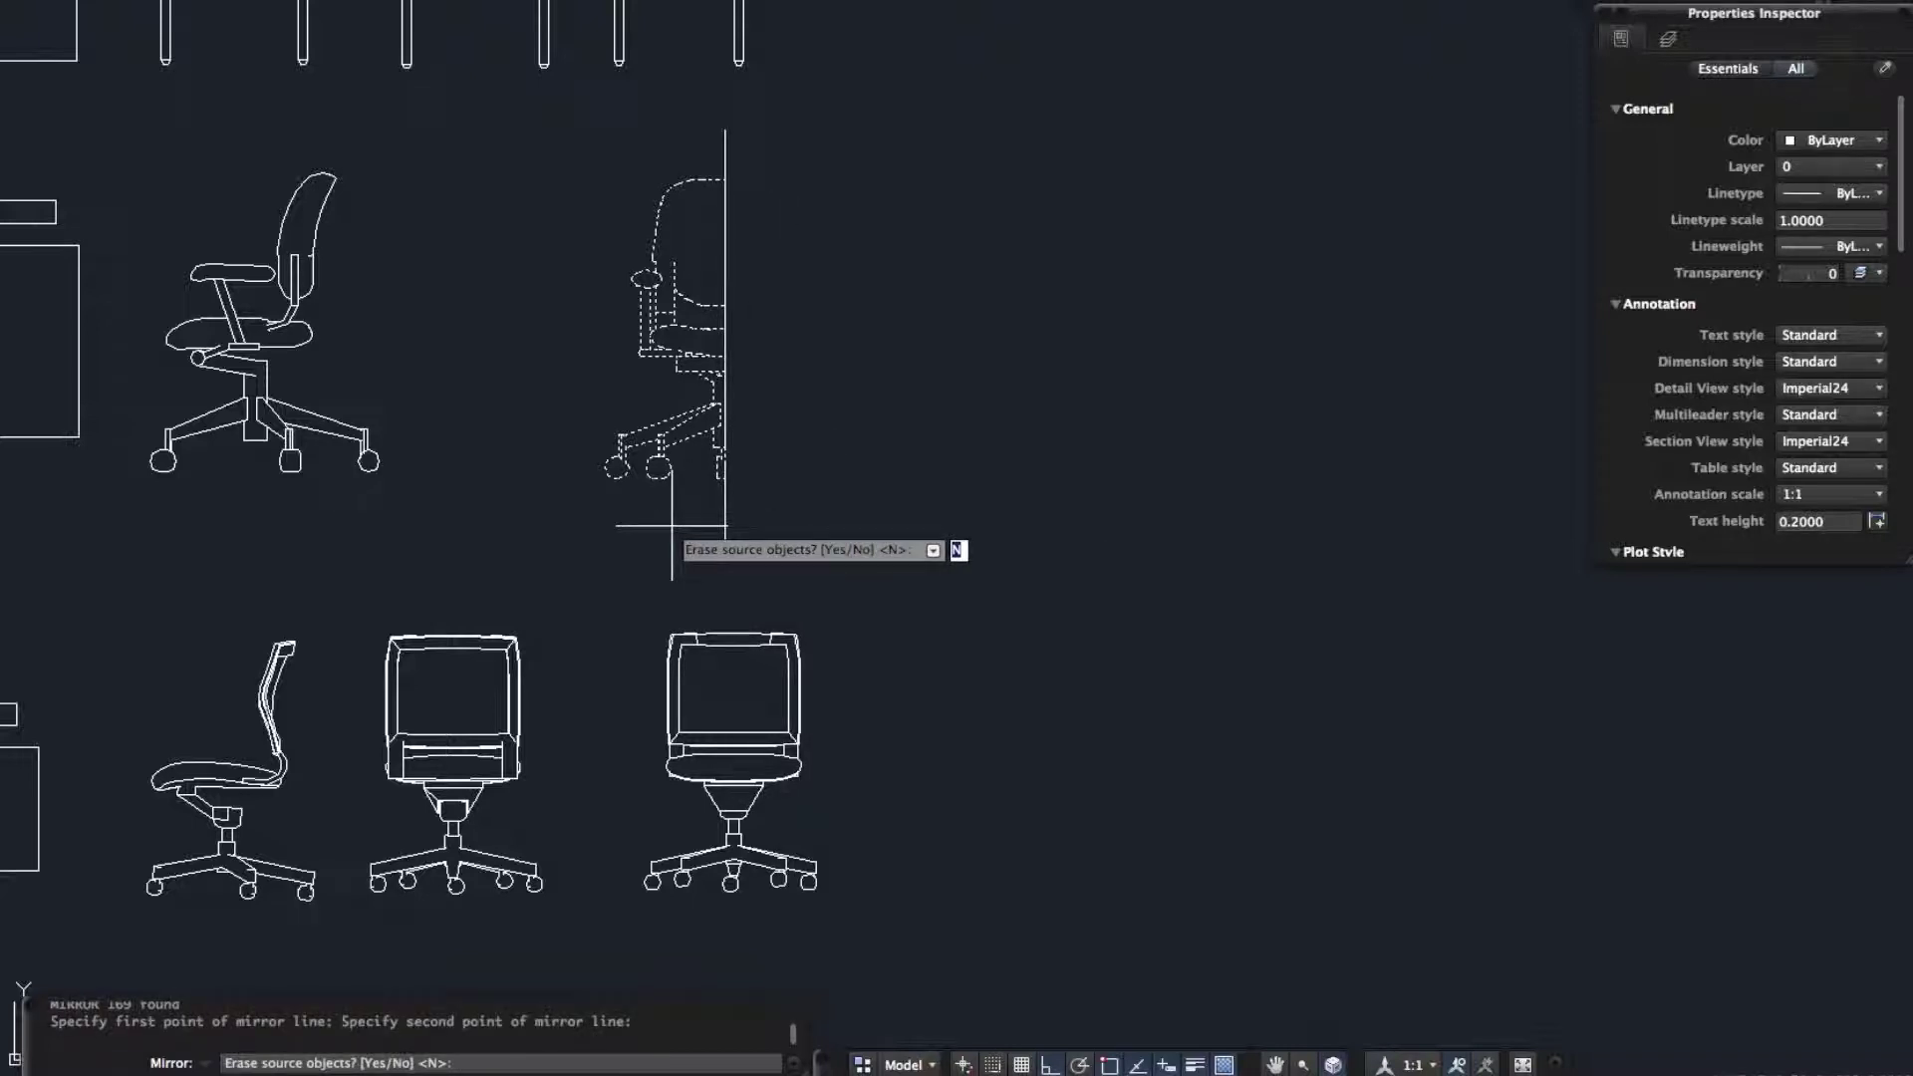
key("Return")
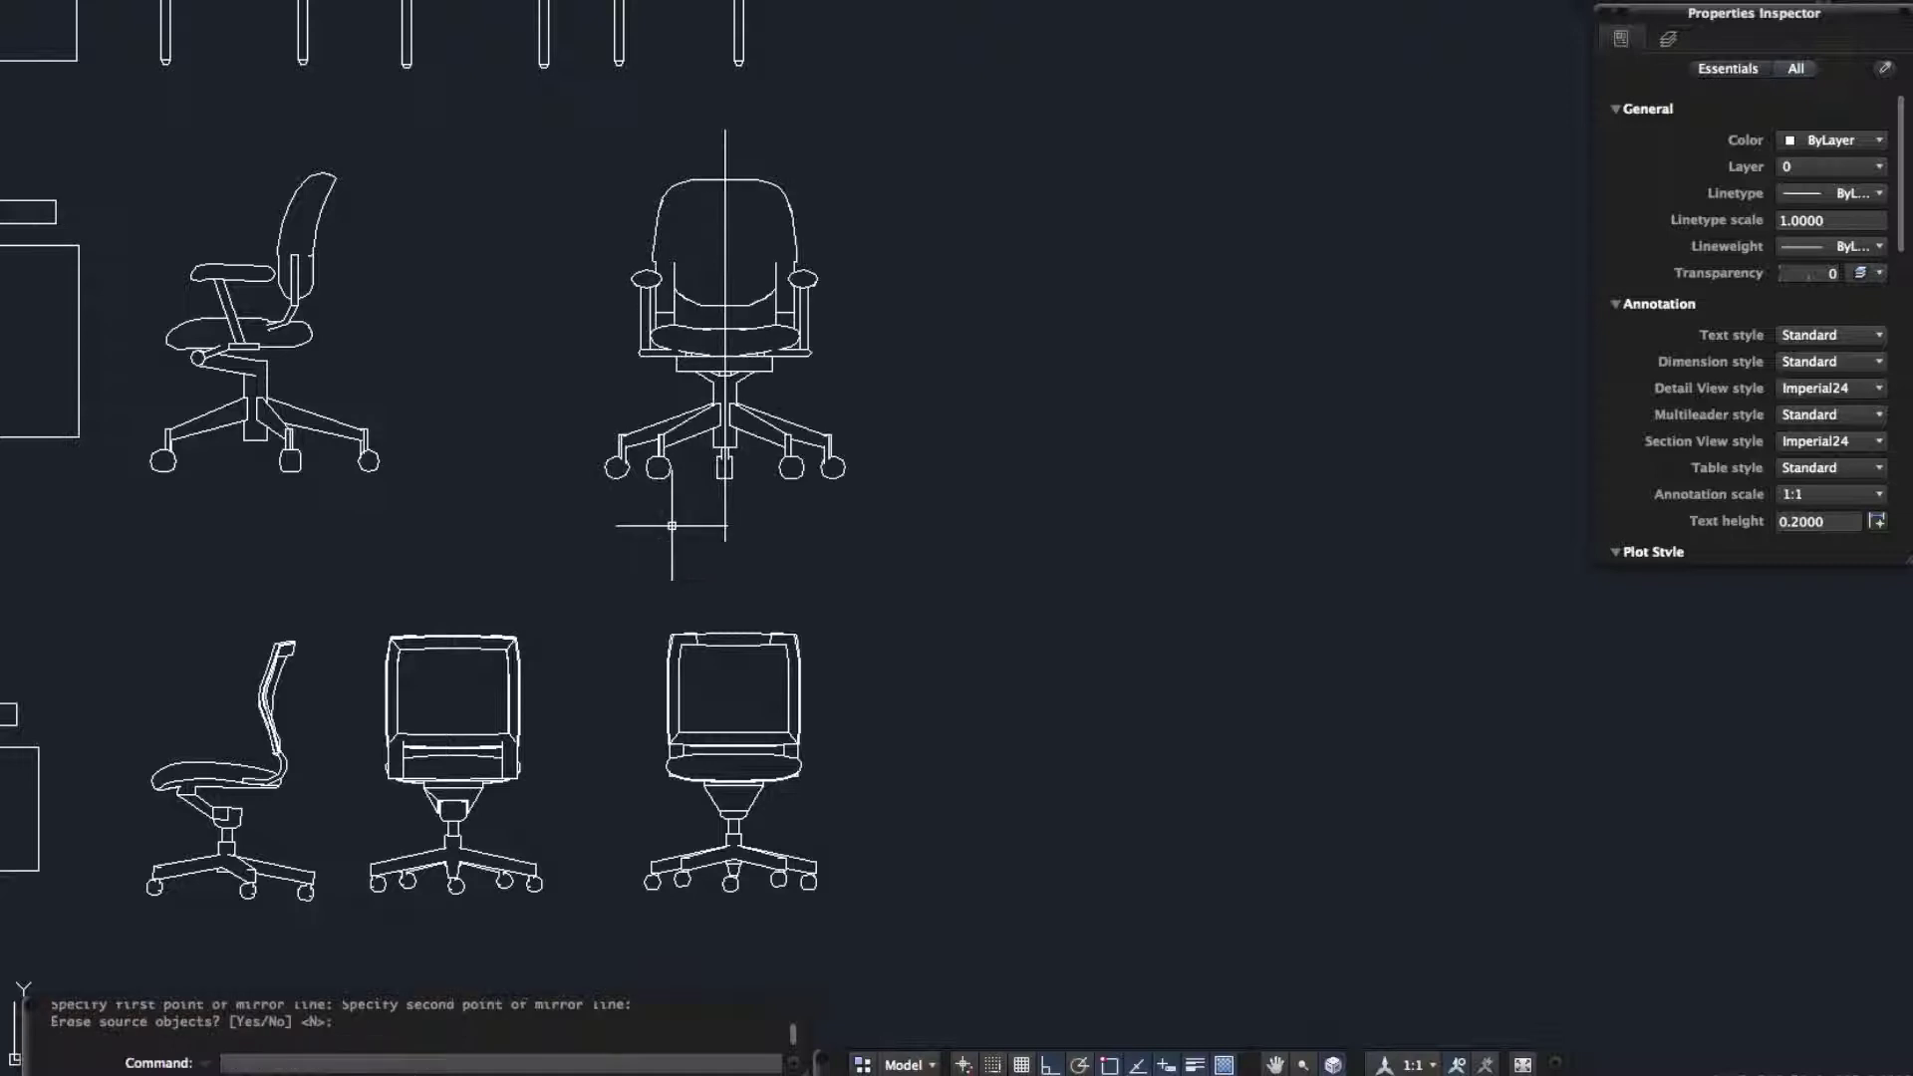
- Erase the chair's vertical centre line
left_click(724, 144)
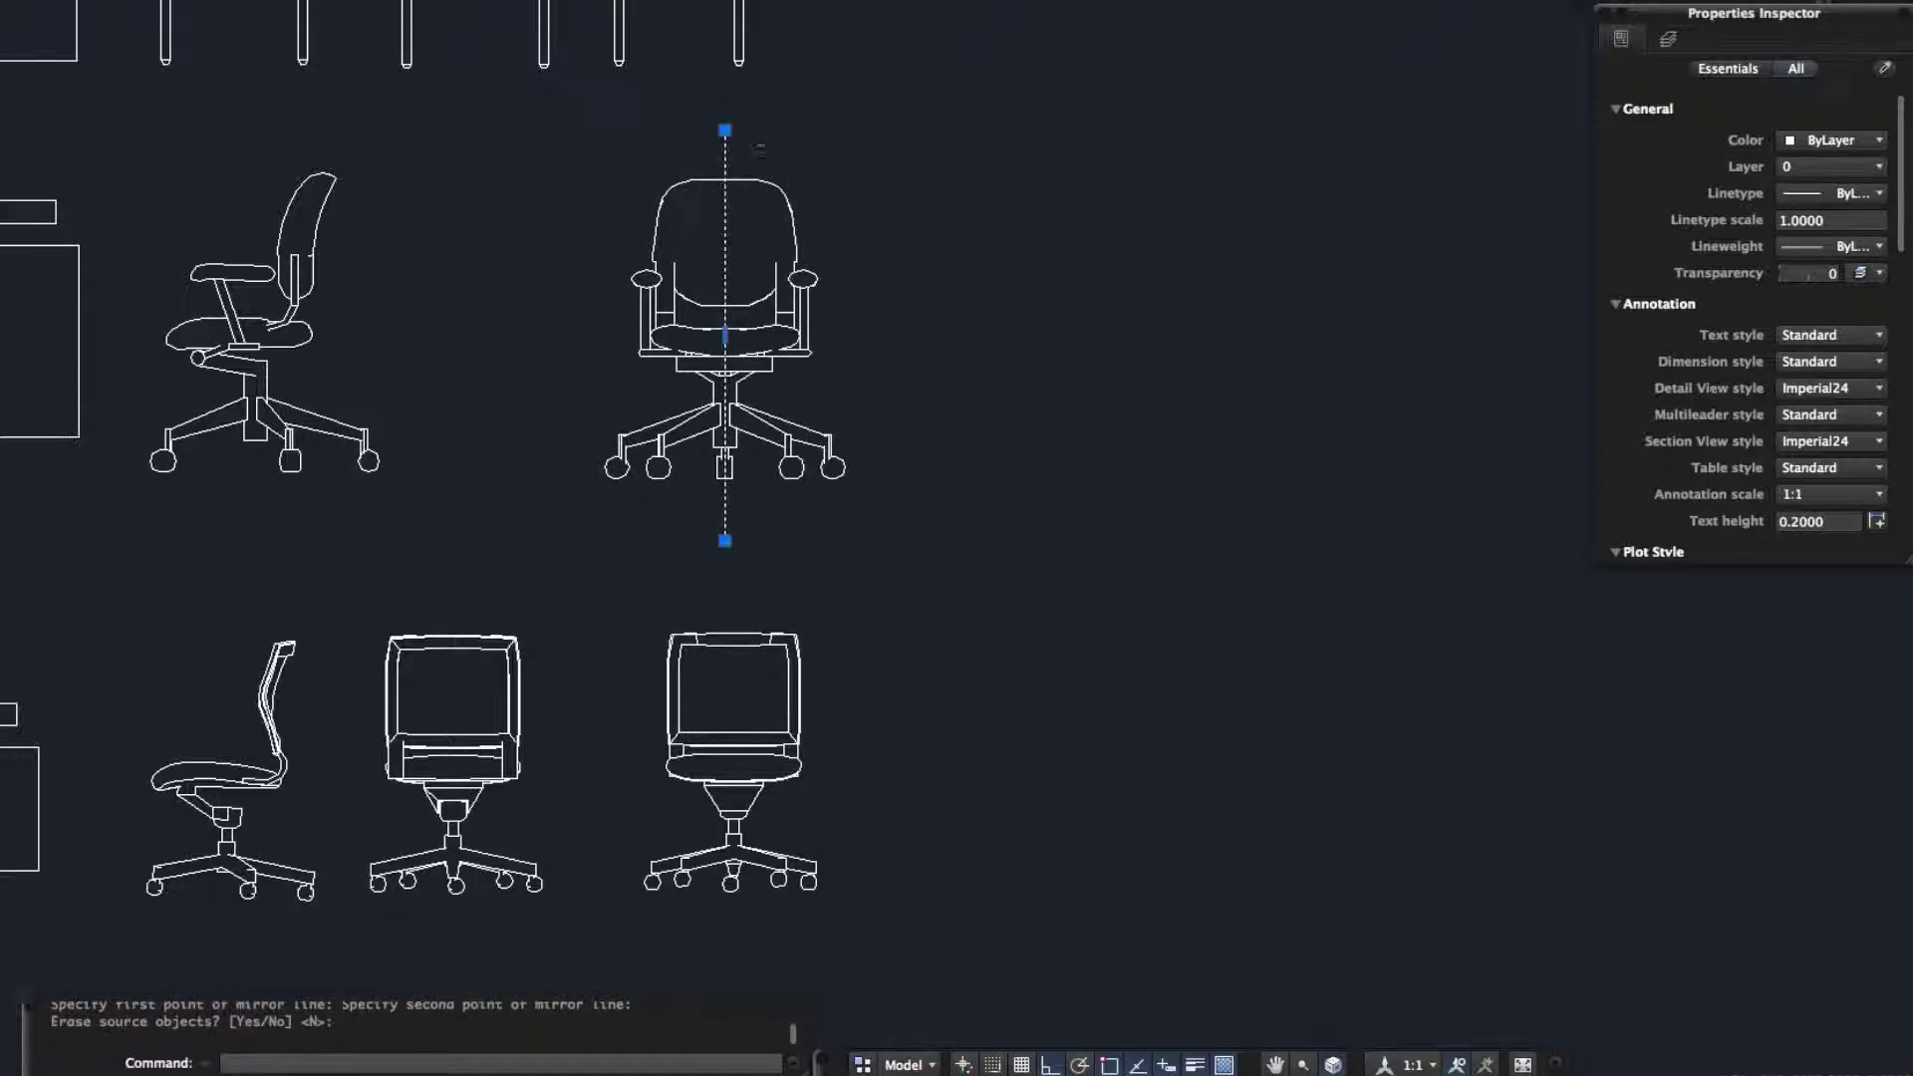
type("e")
key("Return")
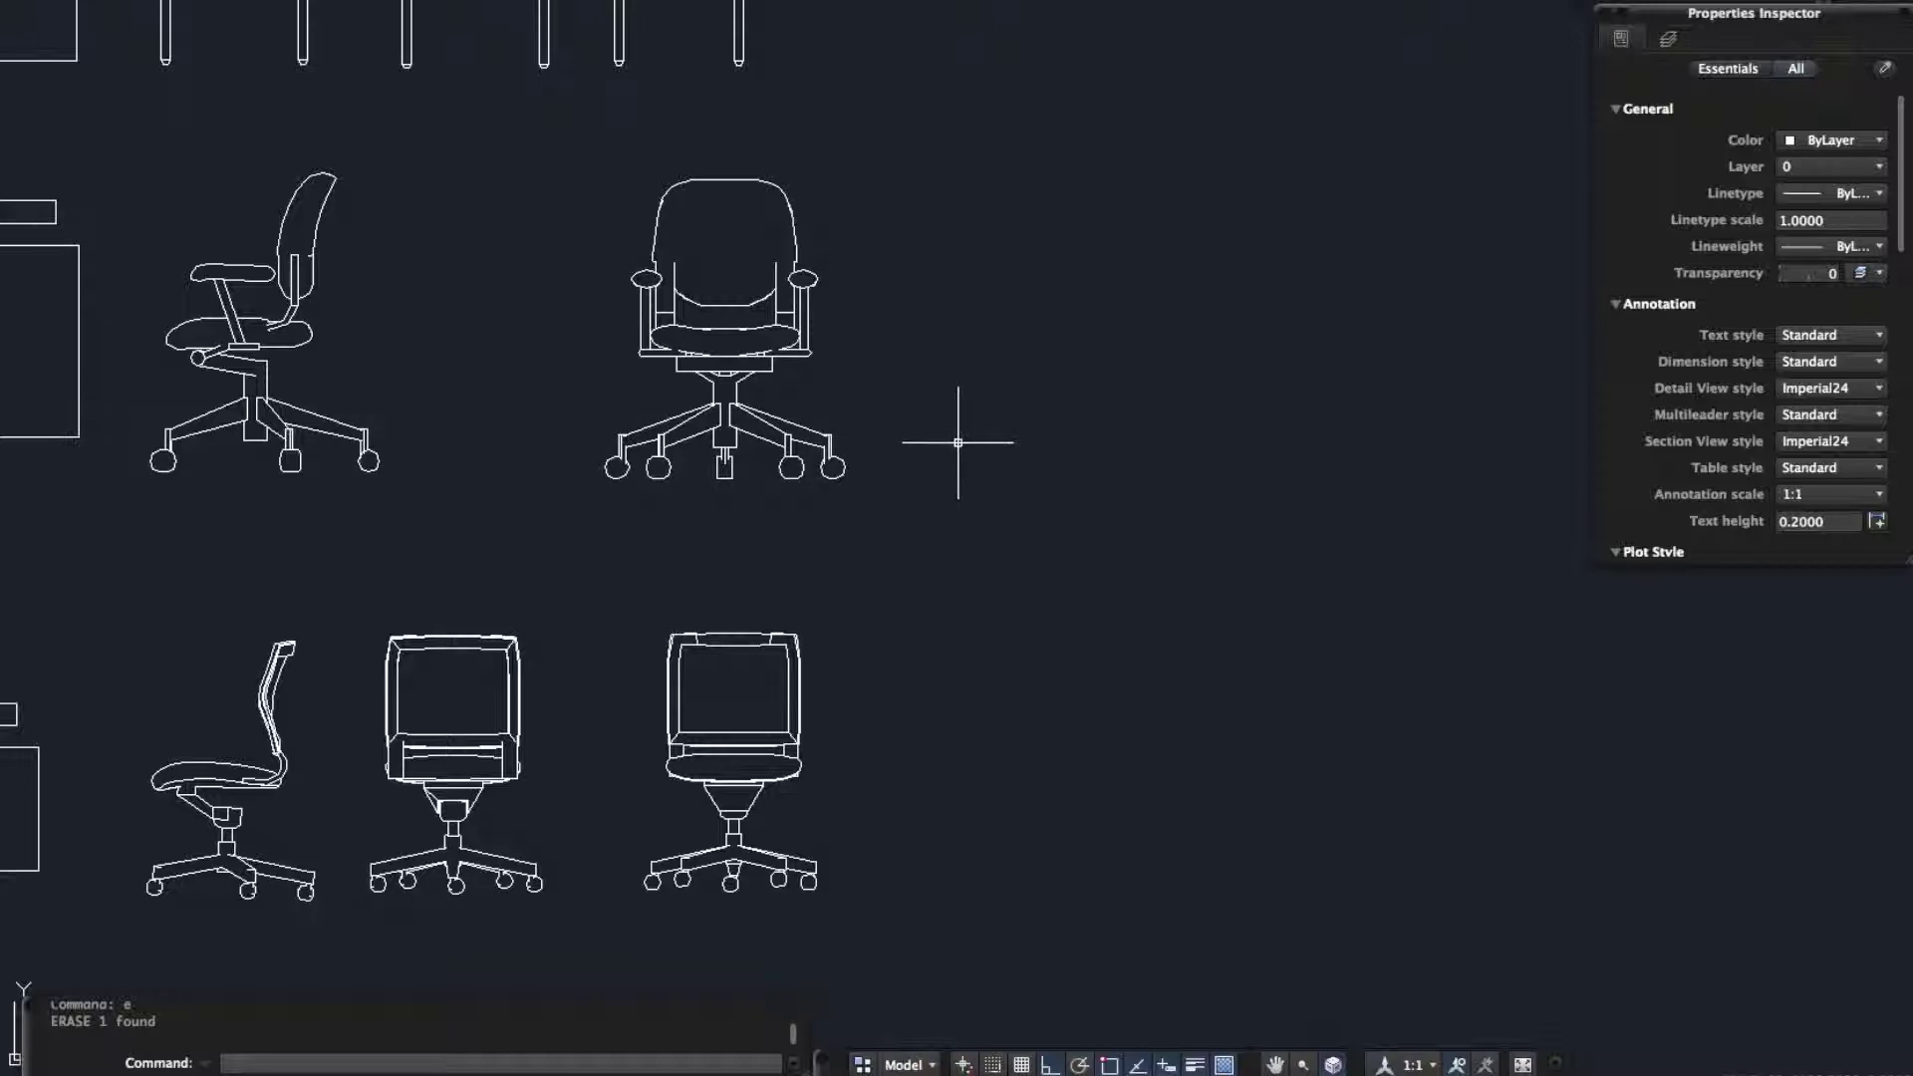
- Copy the six-chair dining table block from the furniture sheet into the Dining room
left_click(1059, 93)
left_click(917, 577)
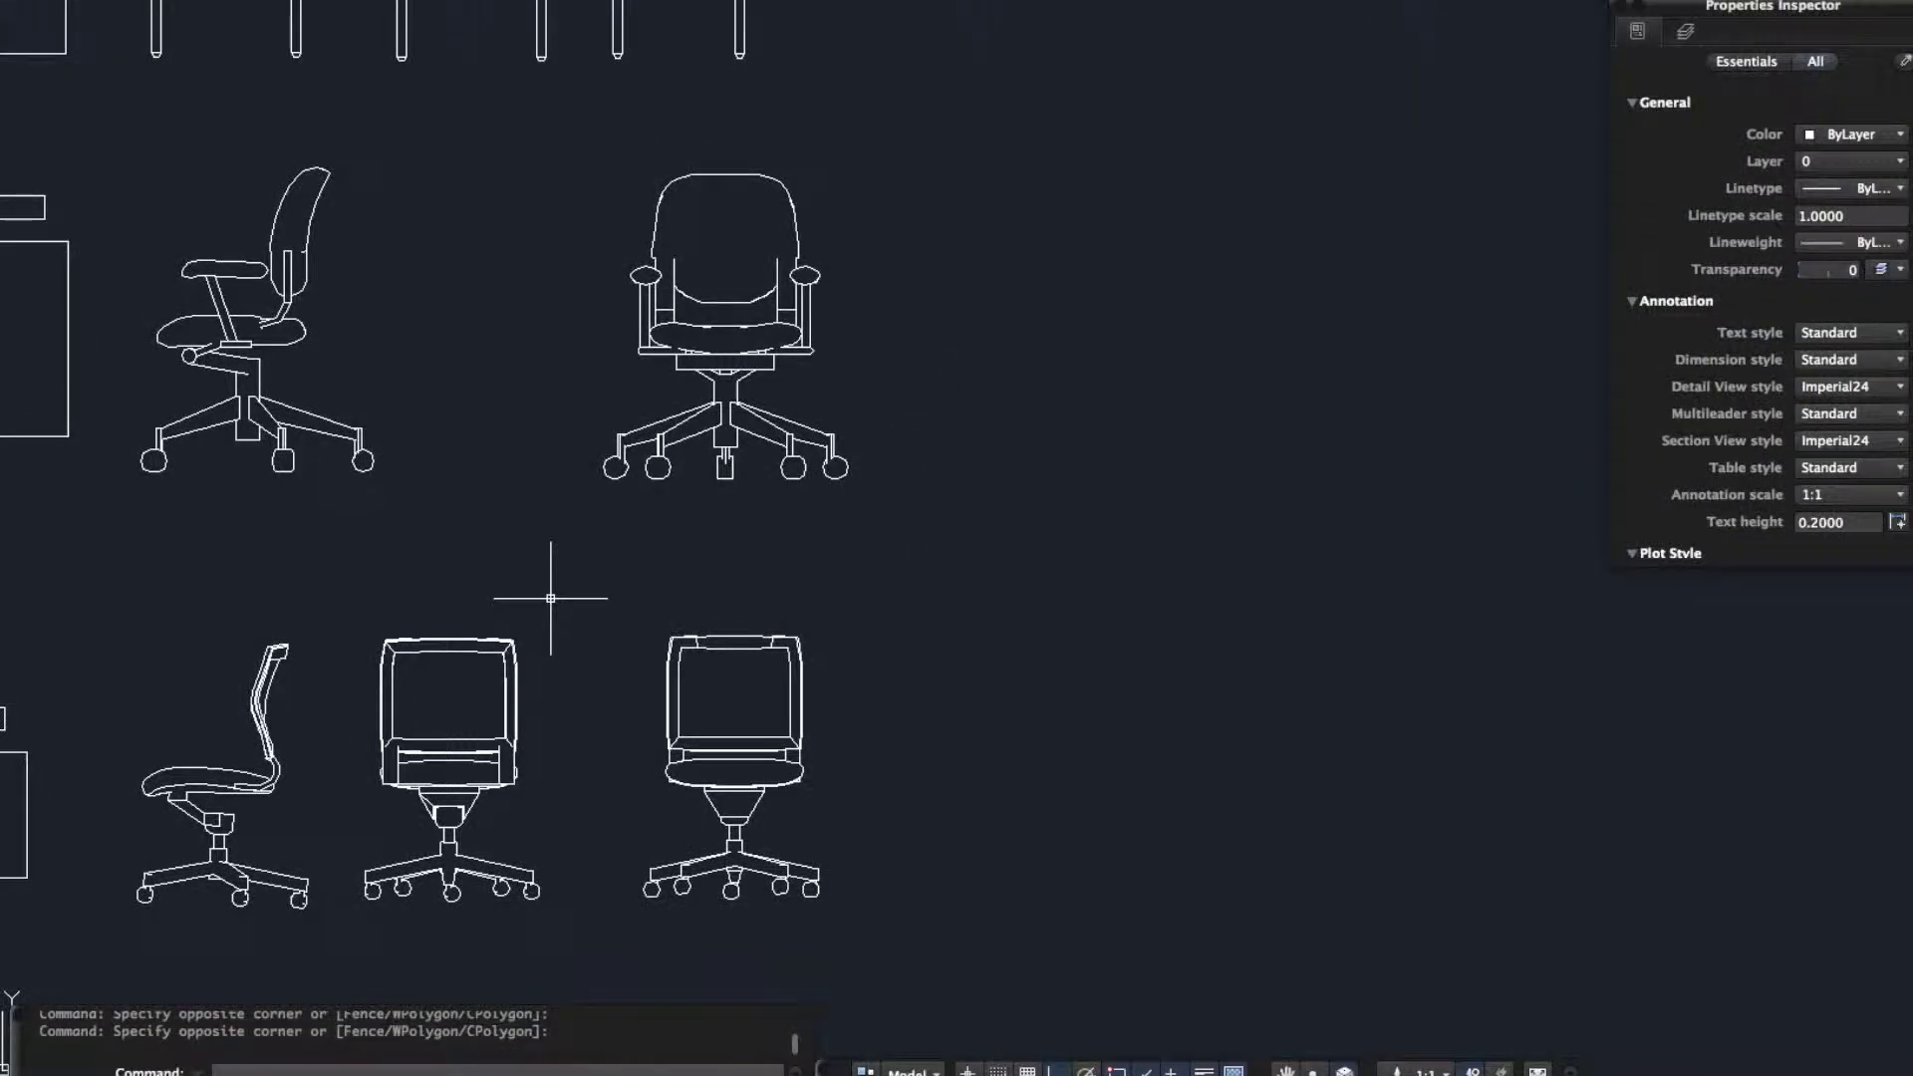
scroll(550, 598, "down", 8)
scroll(926, 704, "up", 2)
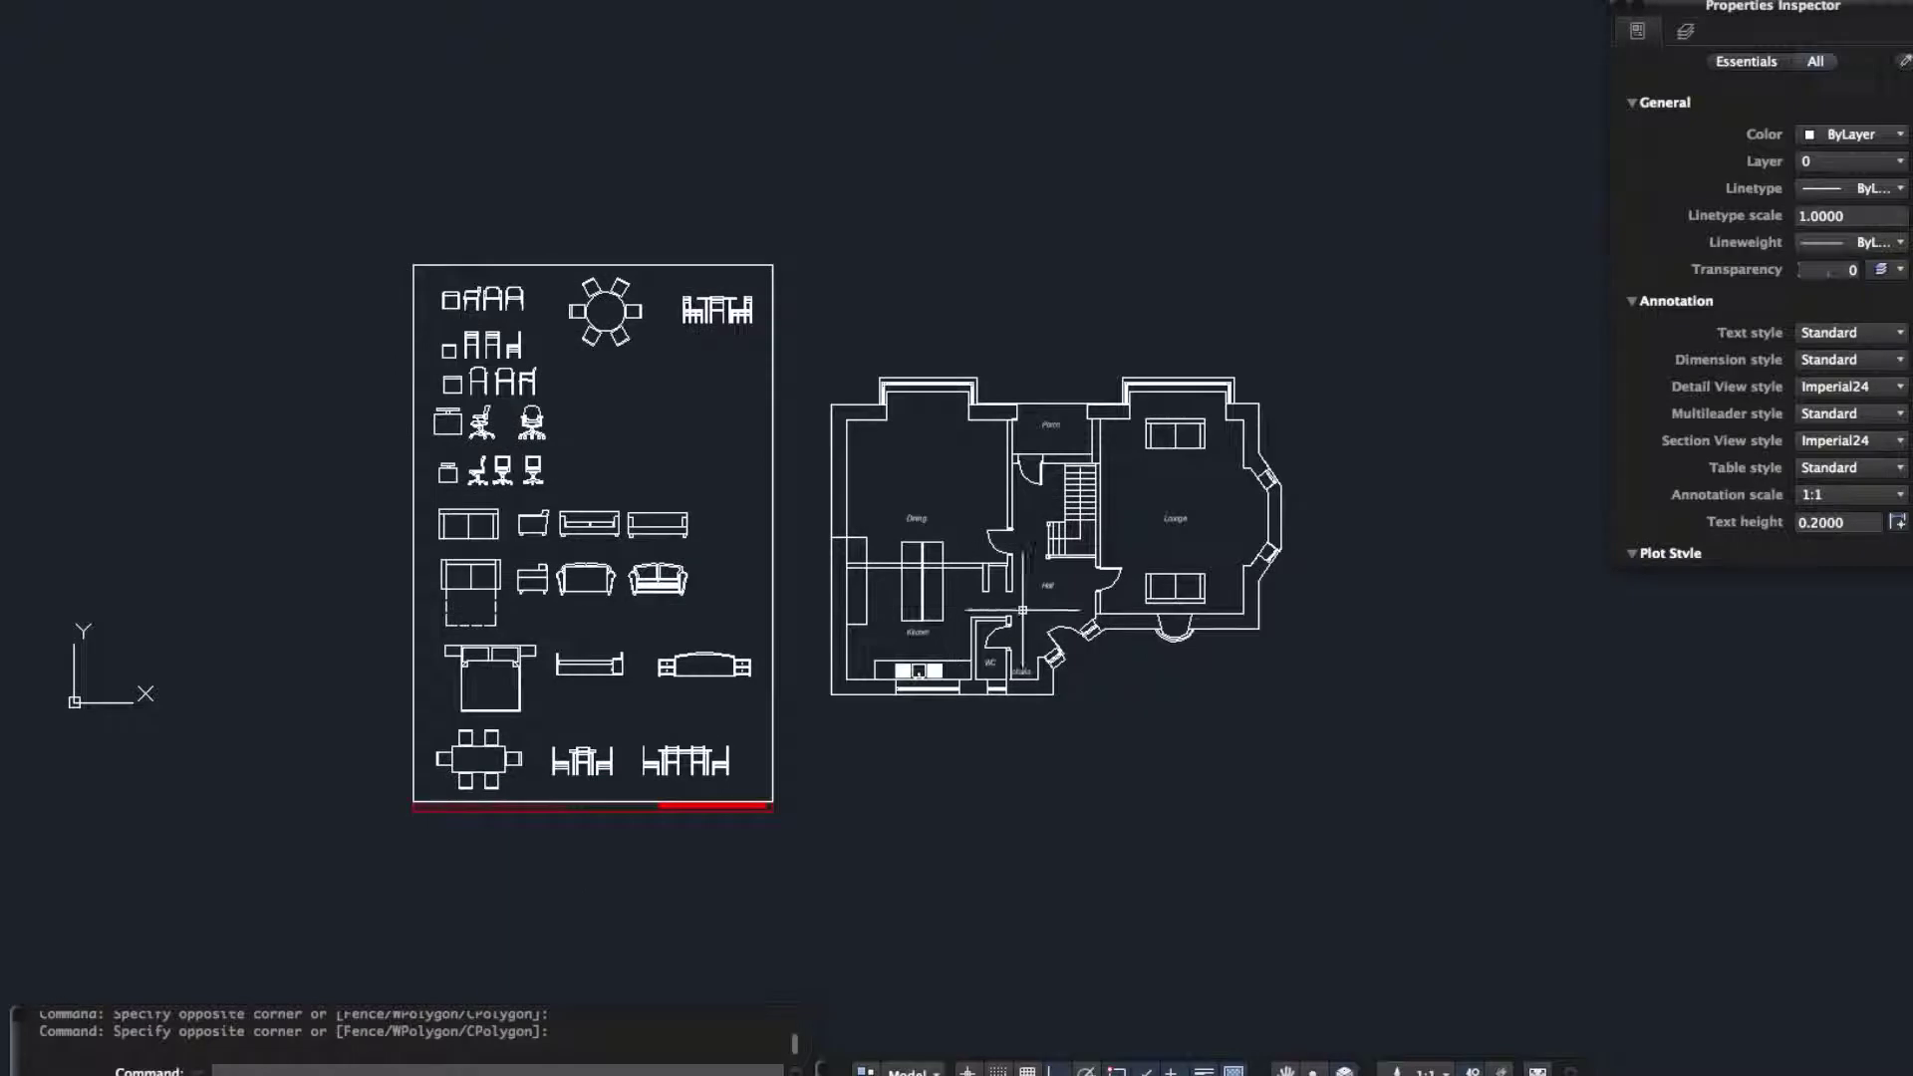
scroll(1023, 625, "up", 4)
middle_click_drag(683, 602, 718, 586)
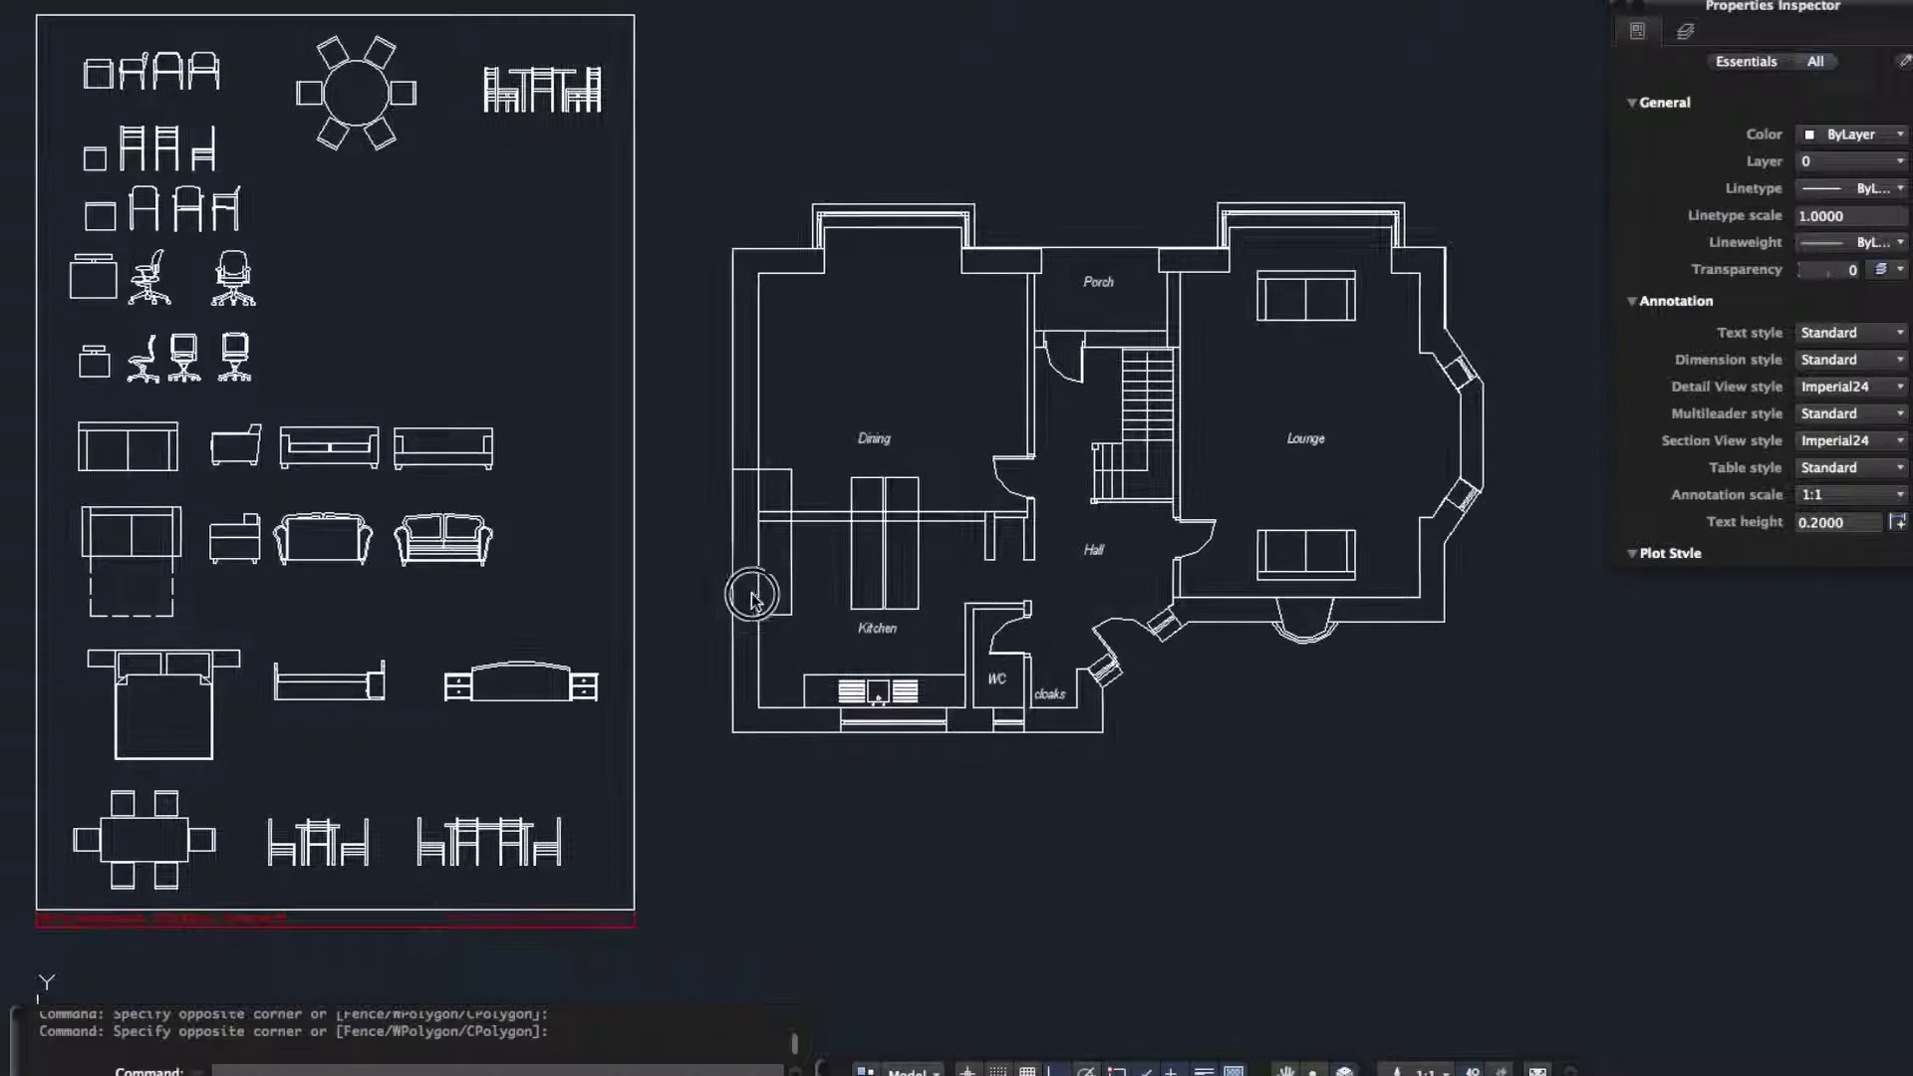
left_click(181, 866)
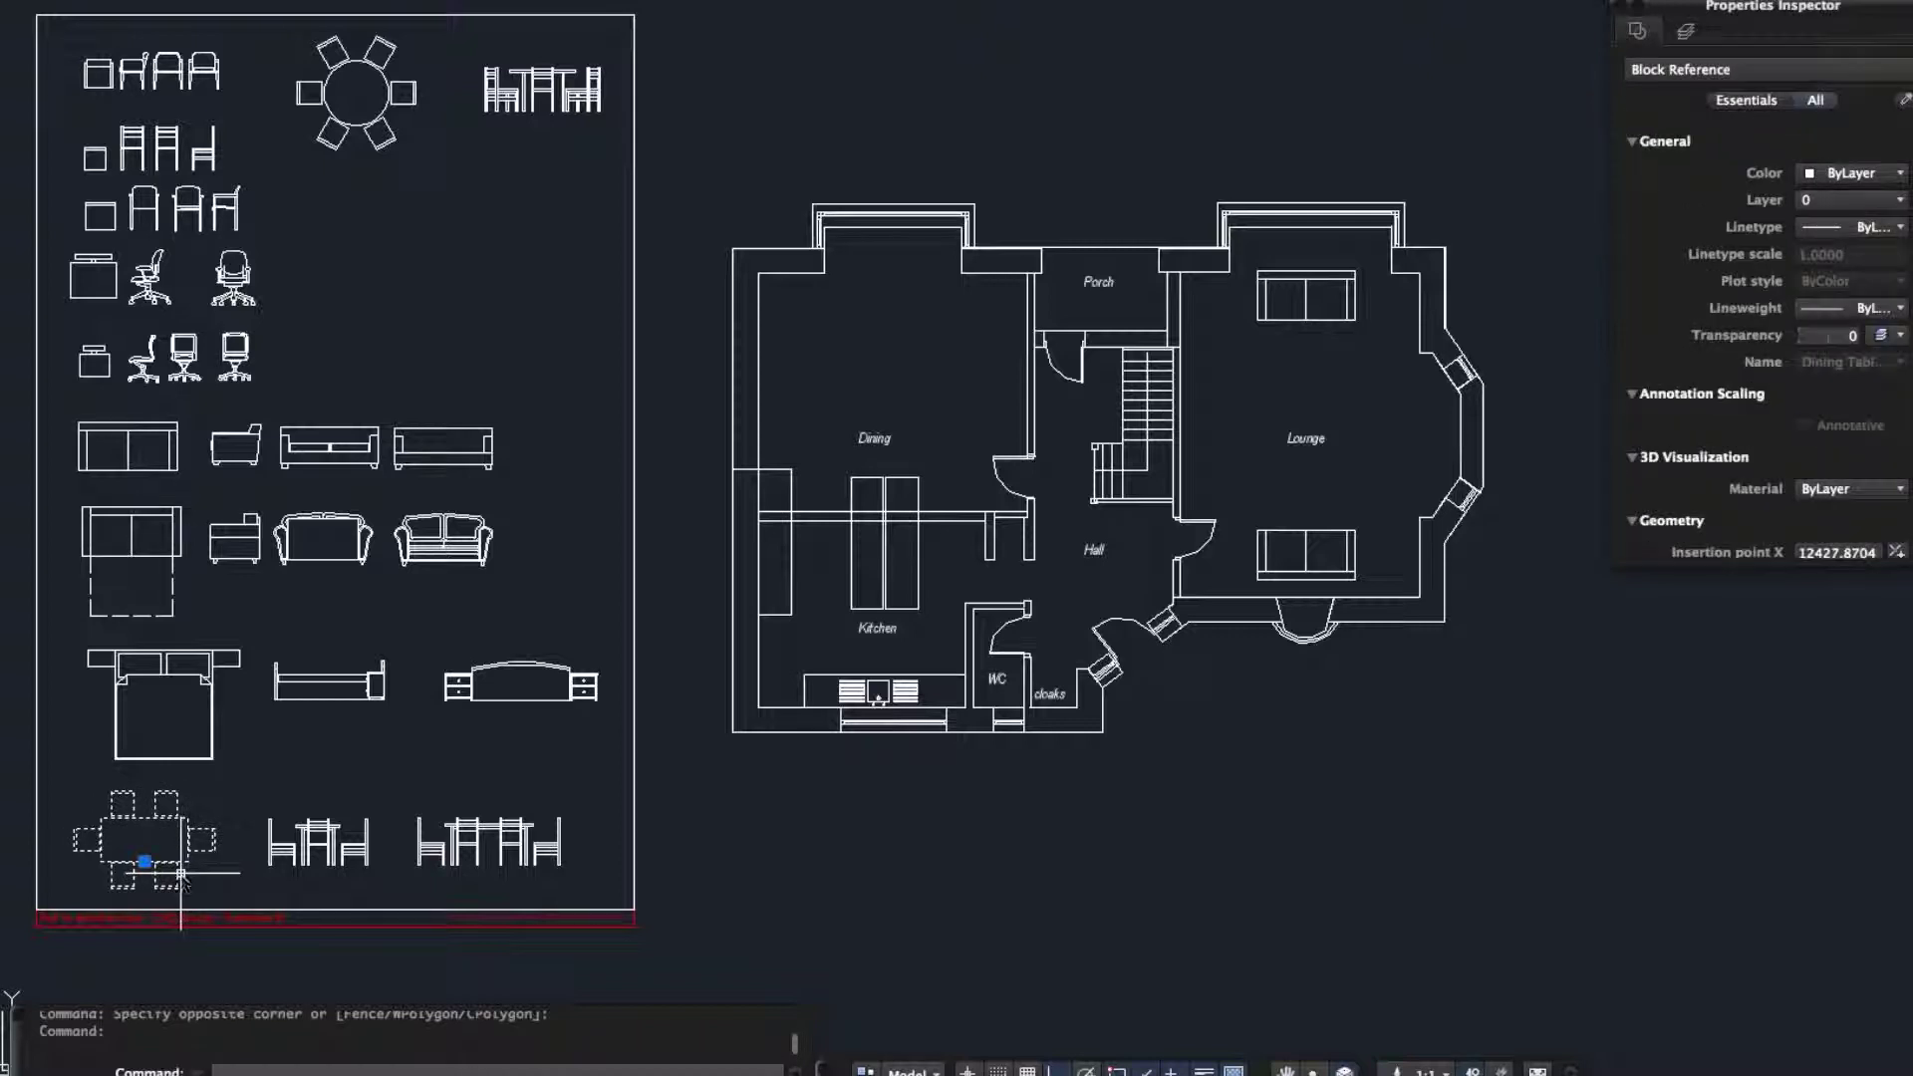
type("co")
key("Return")
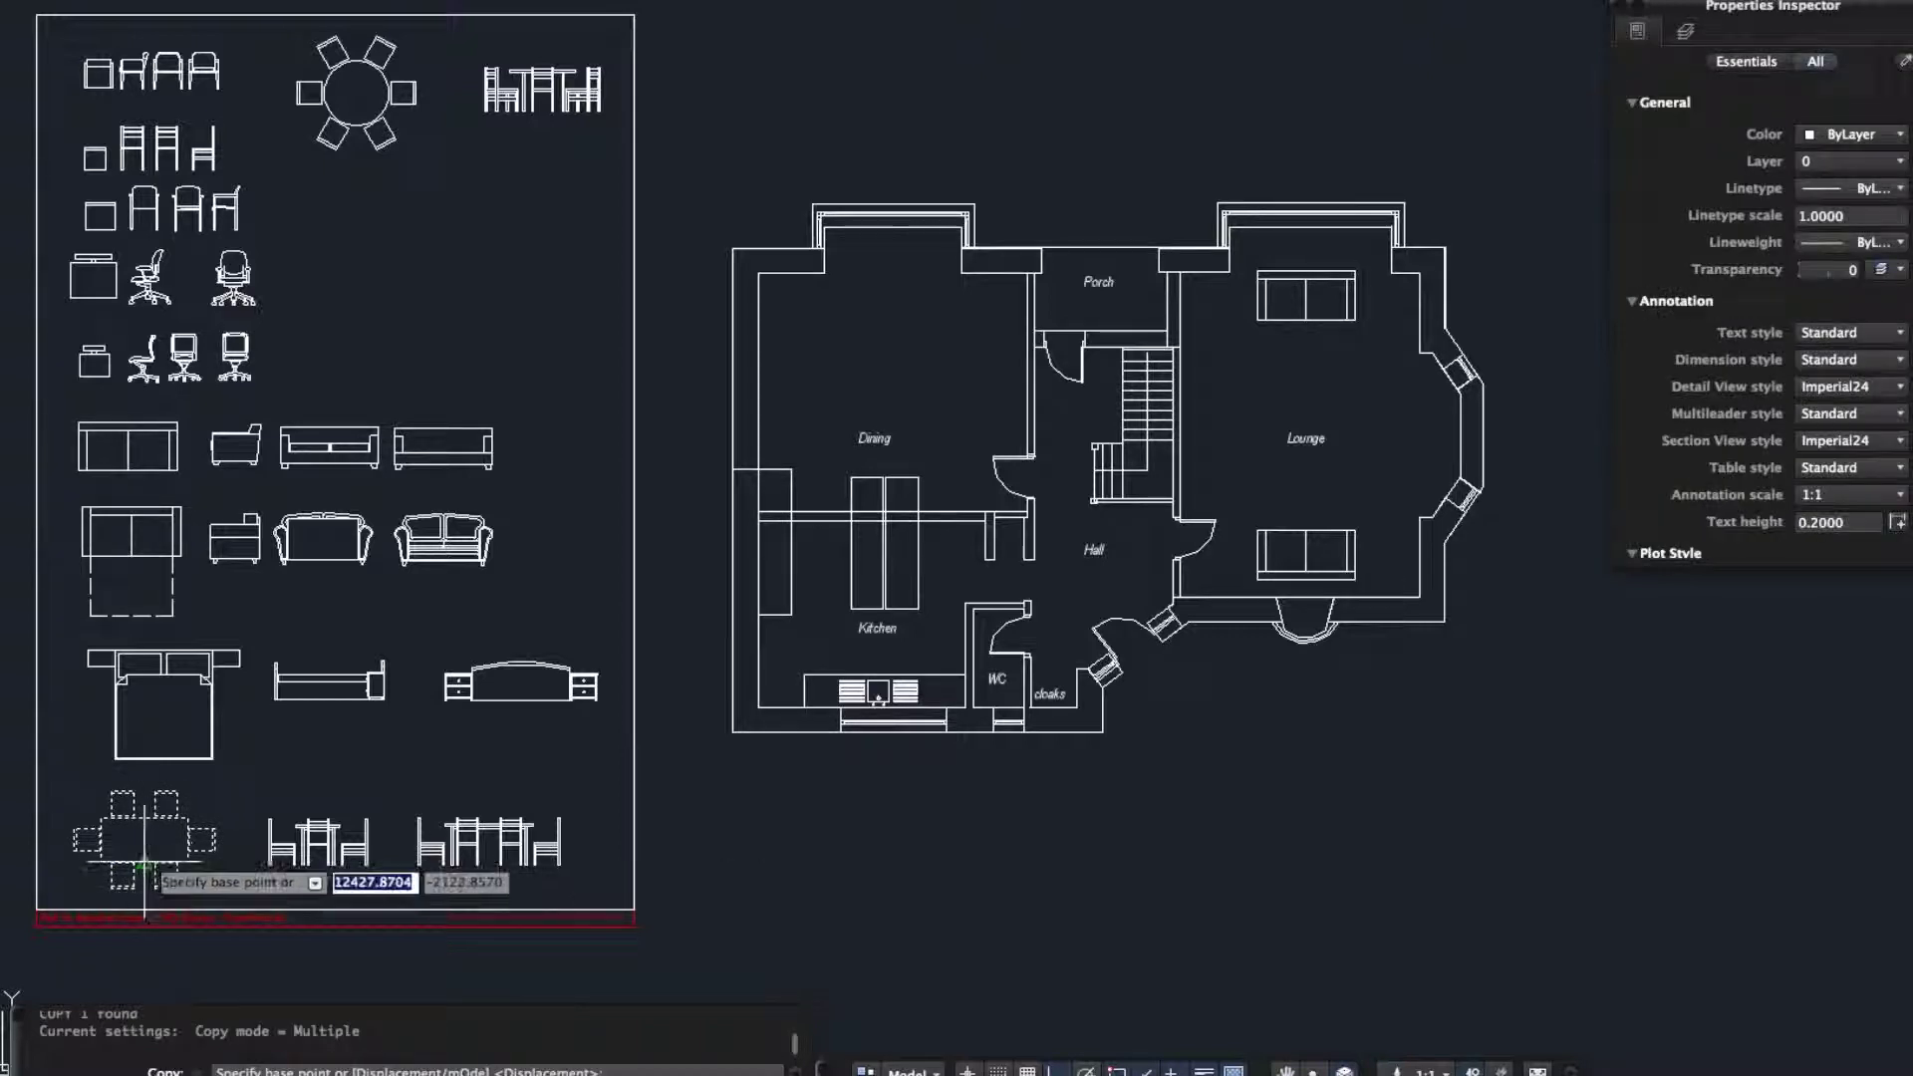
left_click(145, 865)
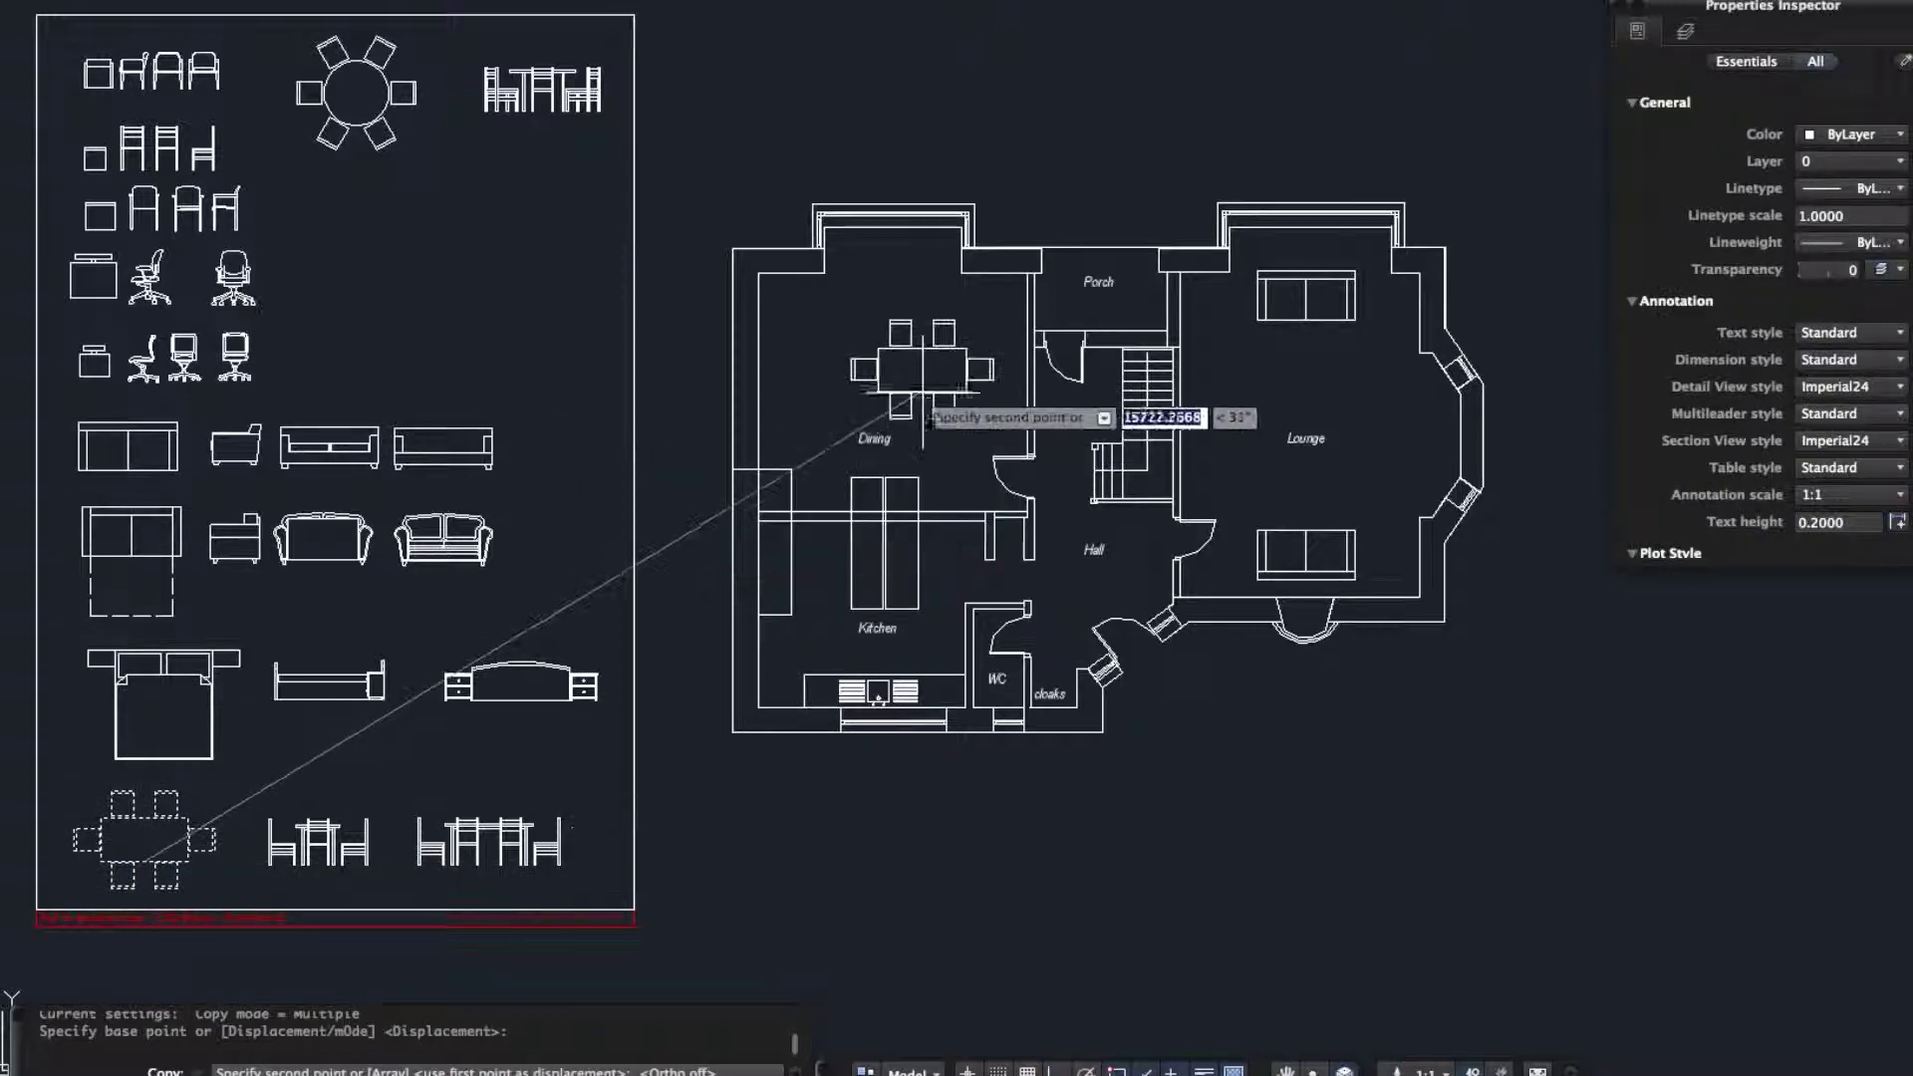
left_click(890, 407)
key("Escape")
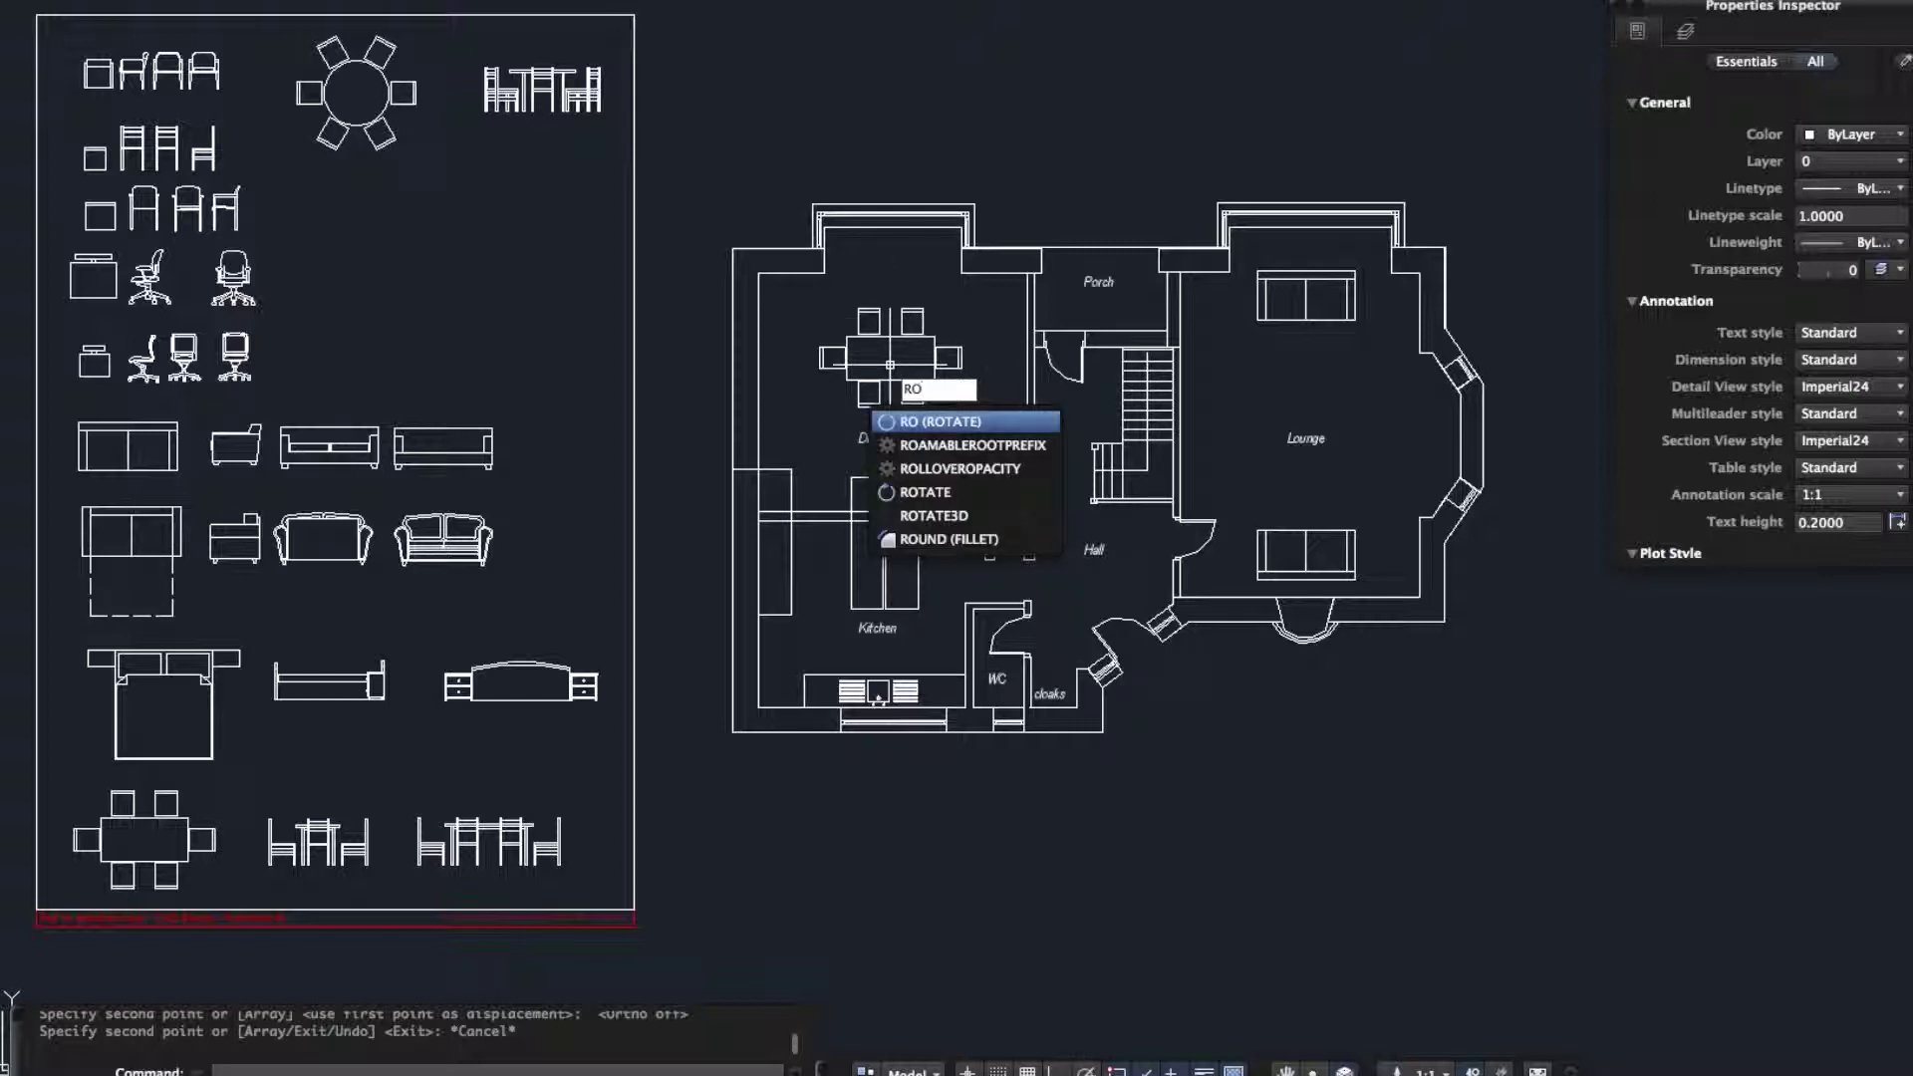
- Rotate the Dining room table copy 270° about its centre so it runs vertically
key("Return")
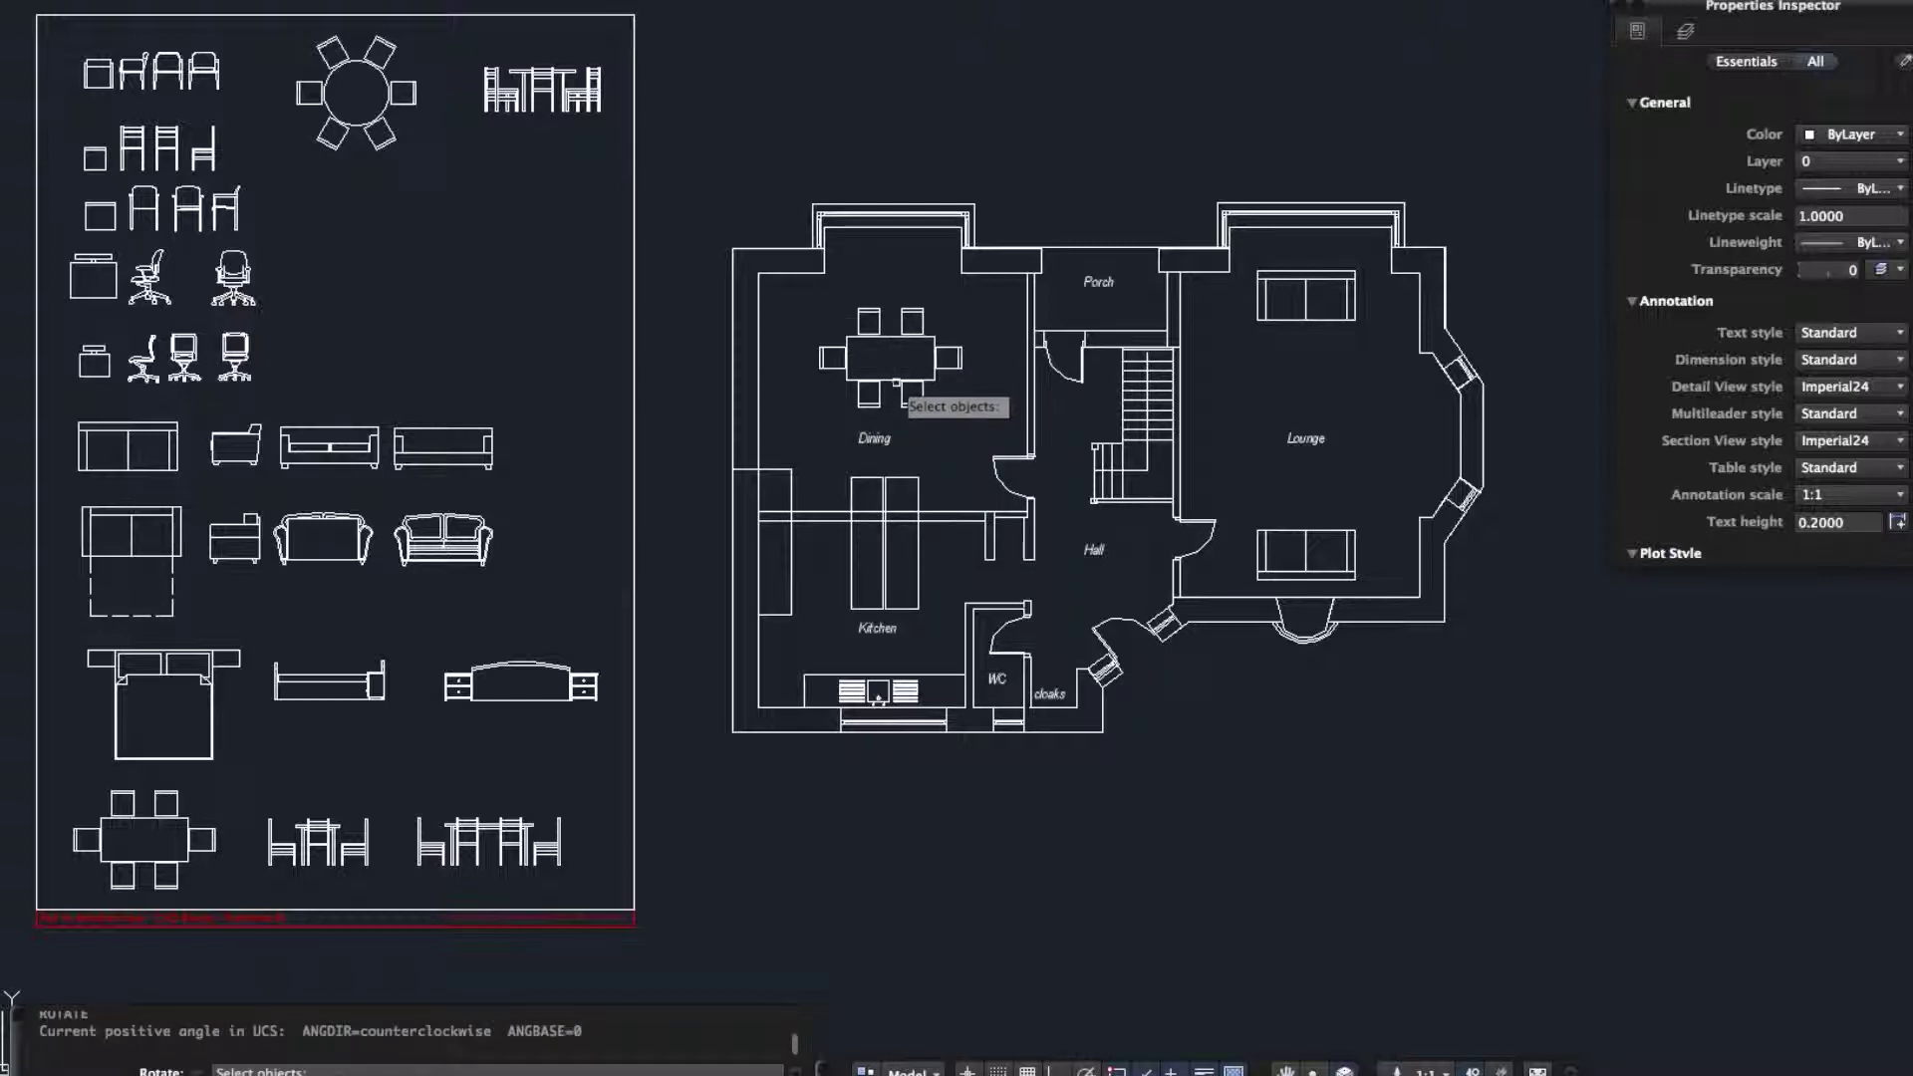
left_click(897, 383)
key("Return")
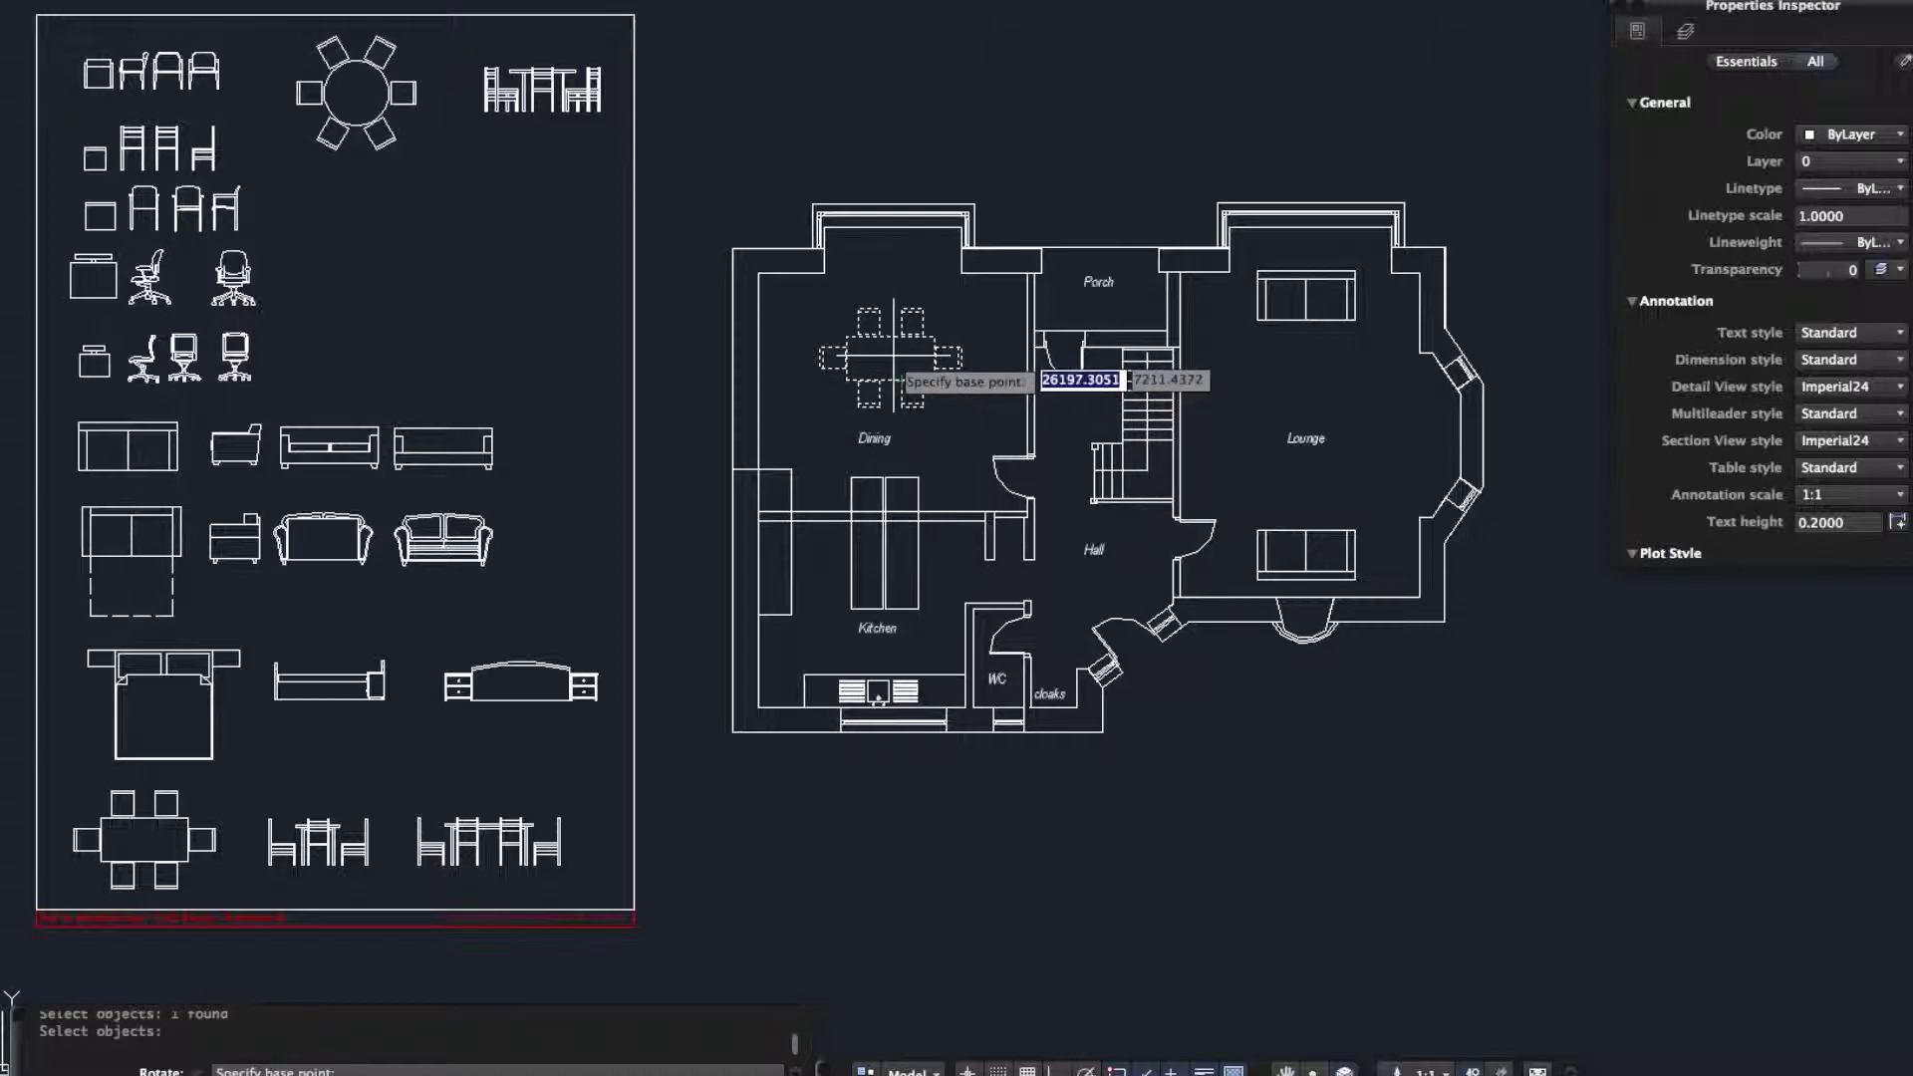
scroll(894, 382, "up", 1)
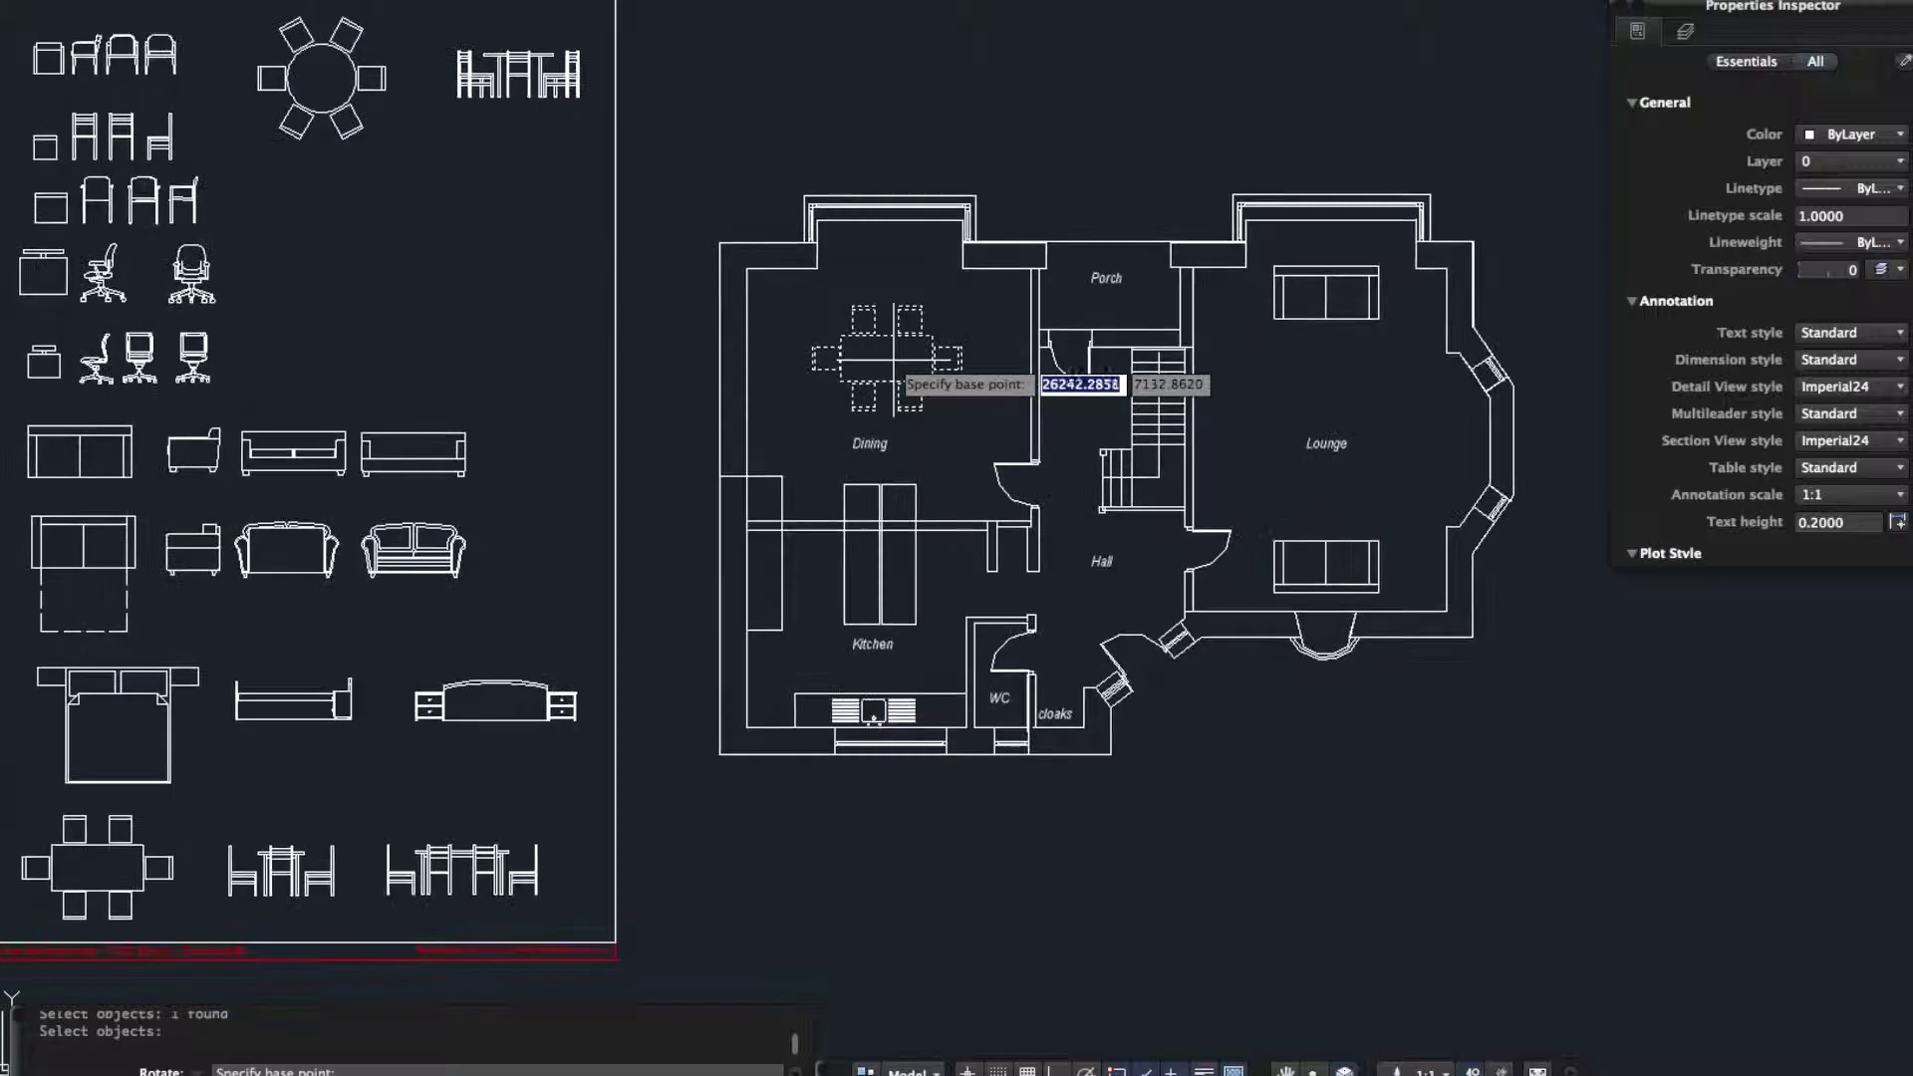
scroll(892, 364, "up", 5)
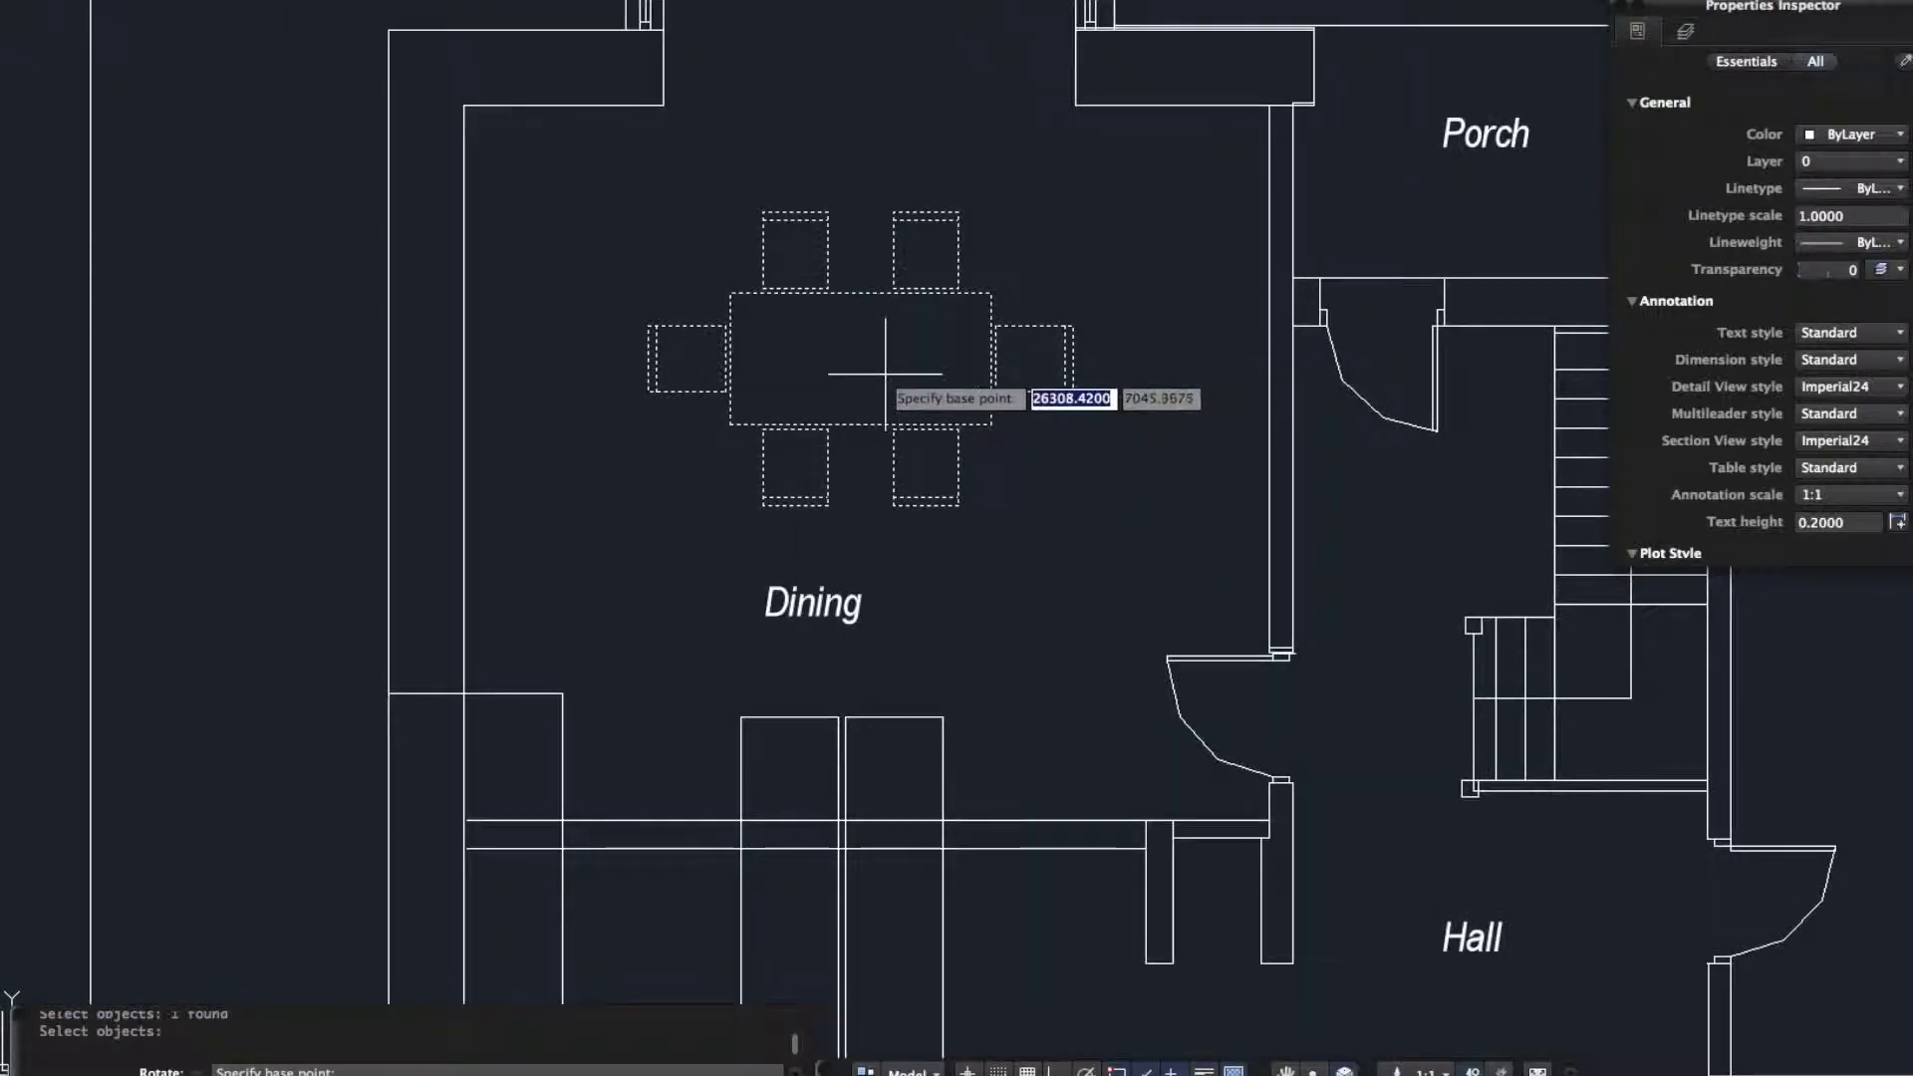
left_click(871, 364)
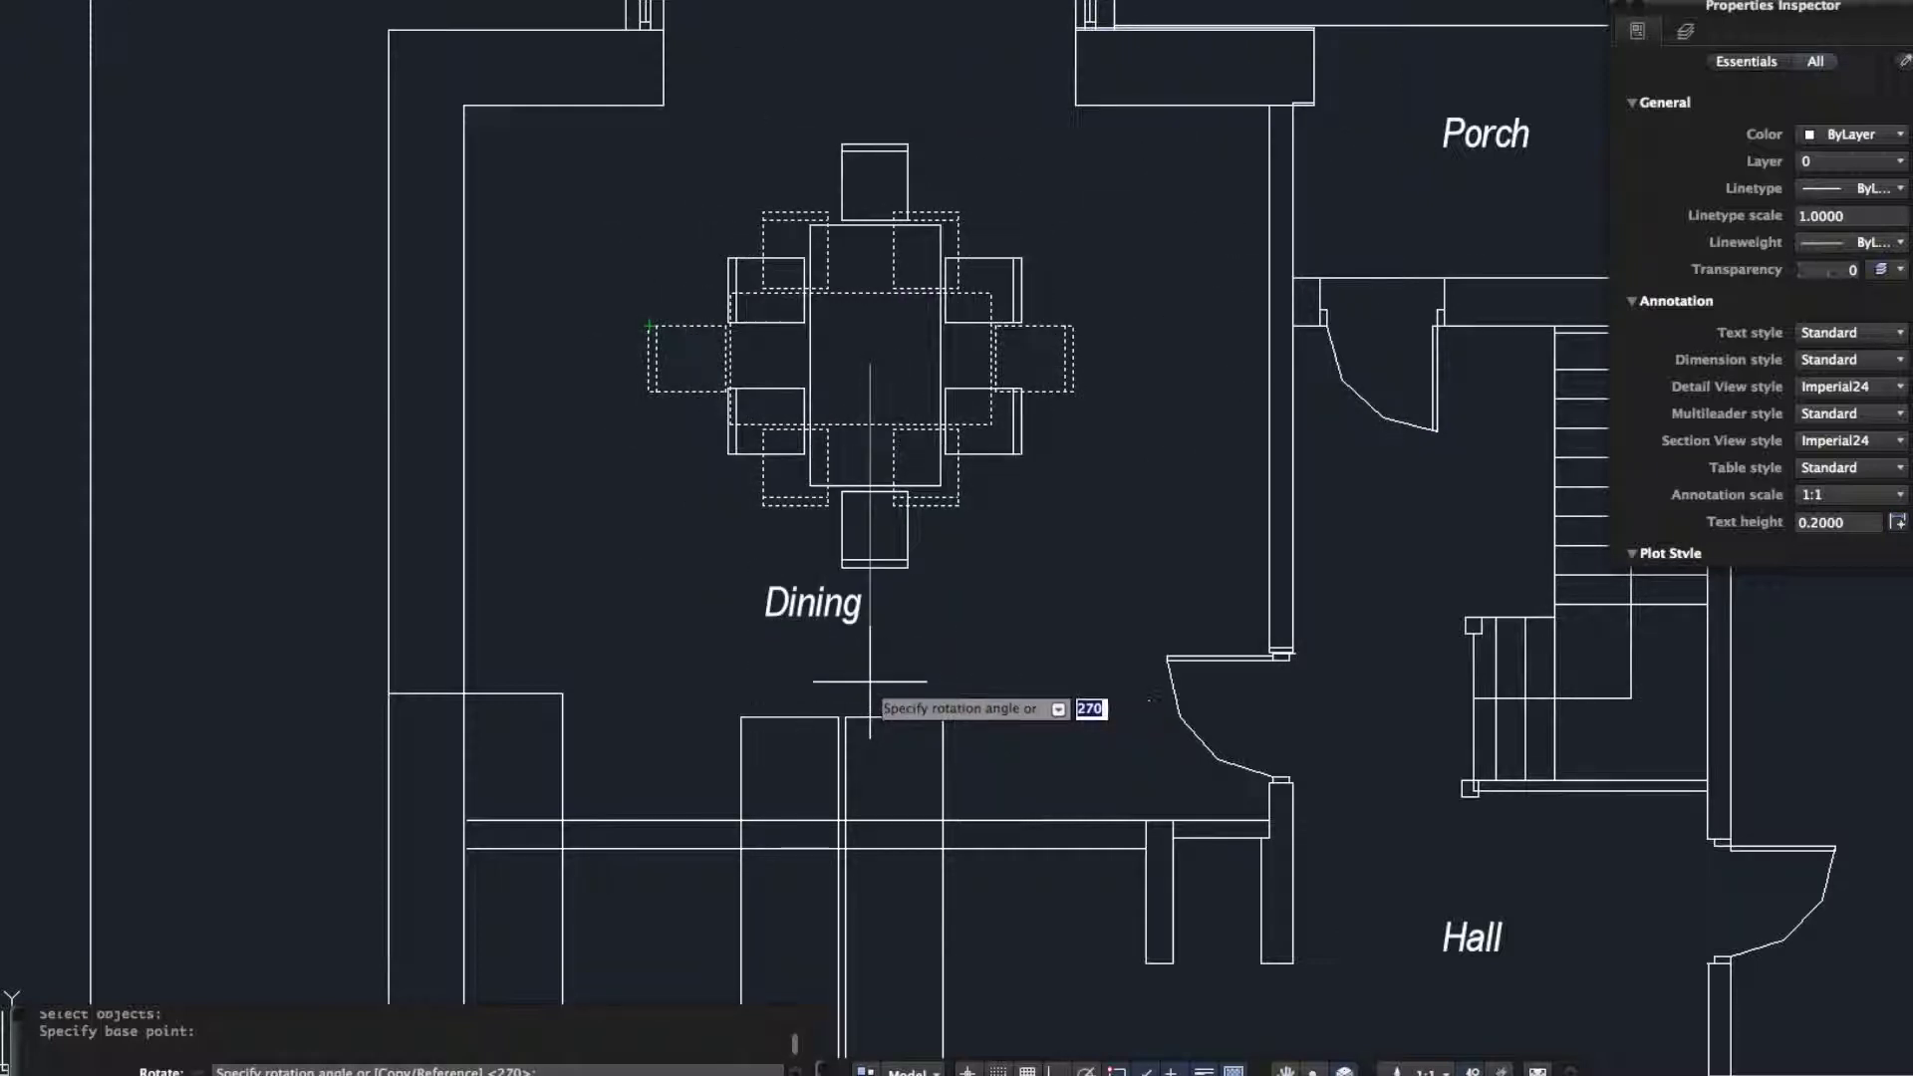
key("F8")
left_click(871, 792)
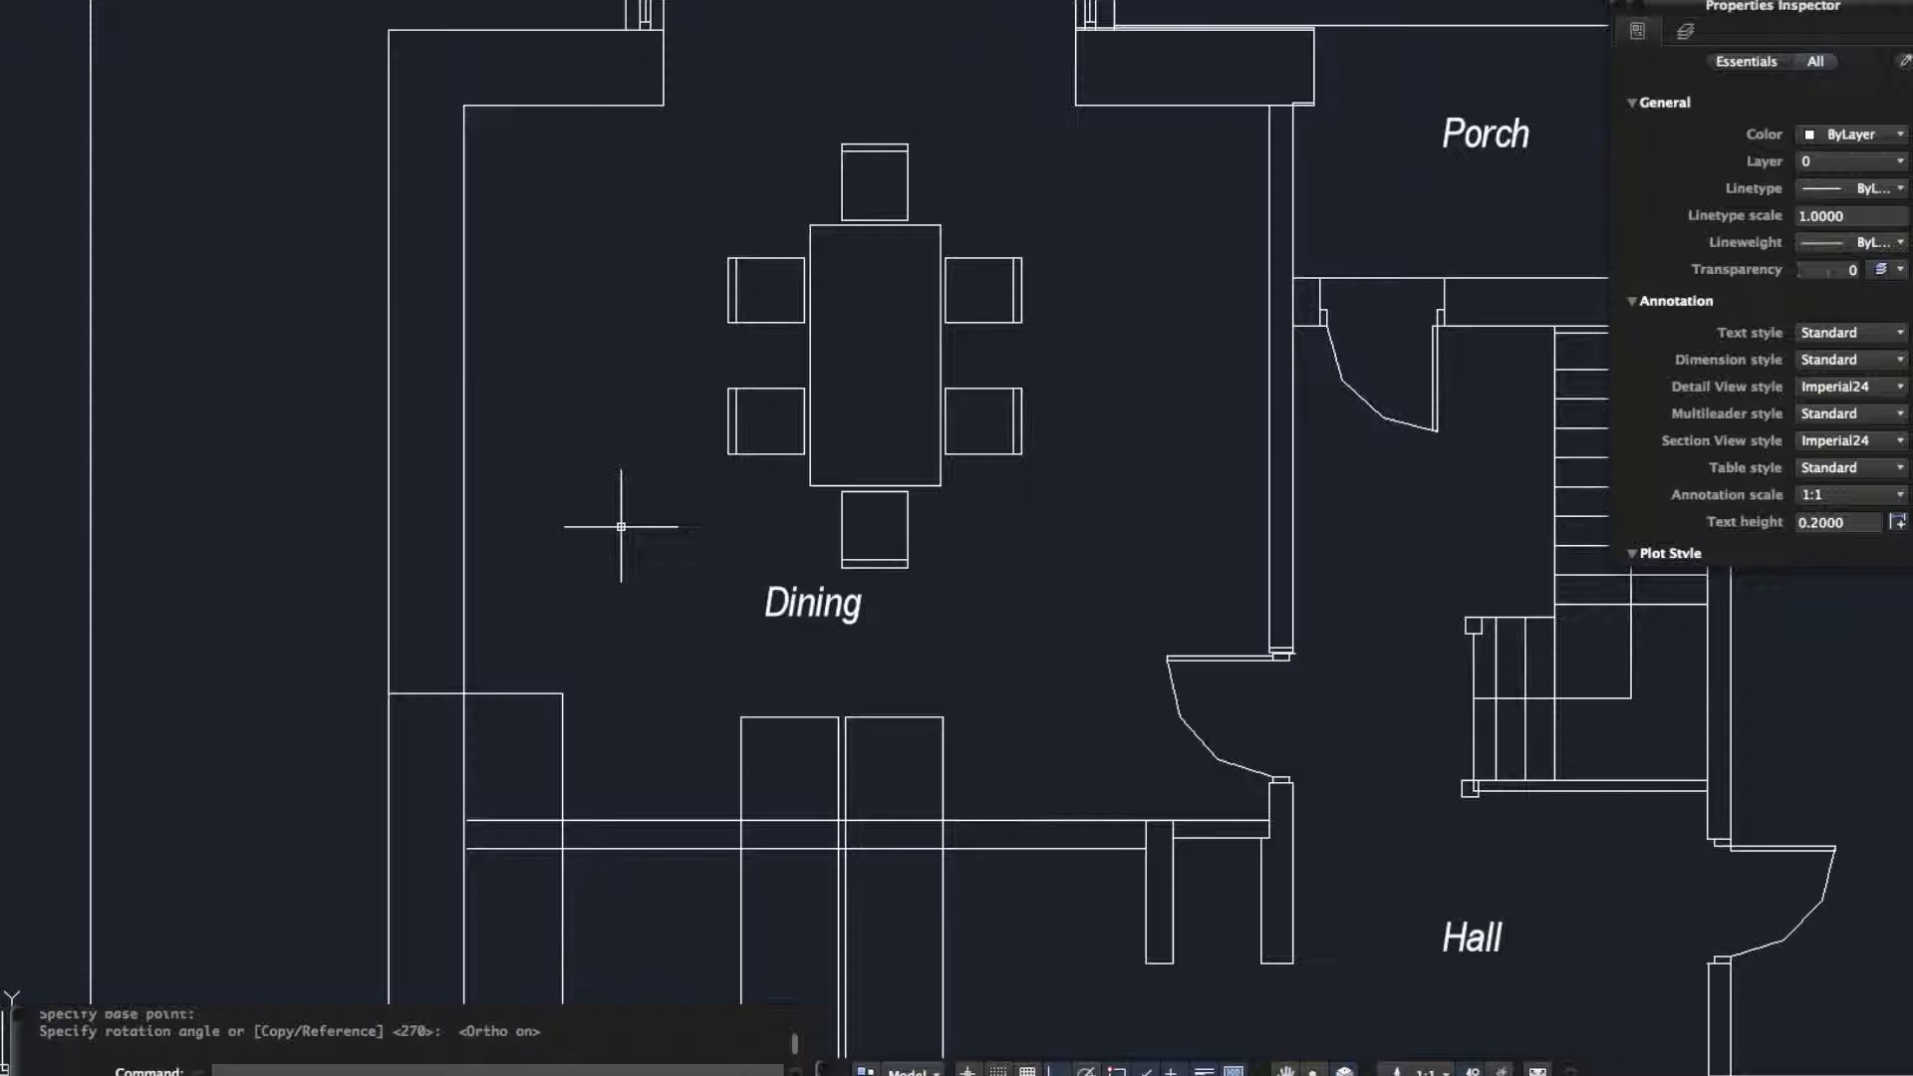
left_click(954, 355)
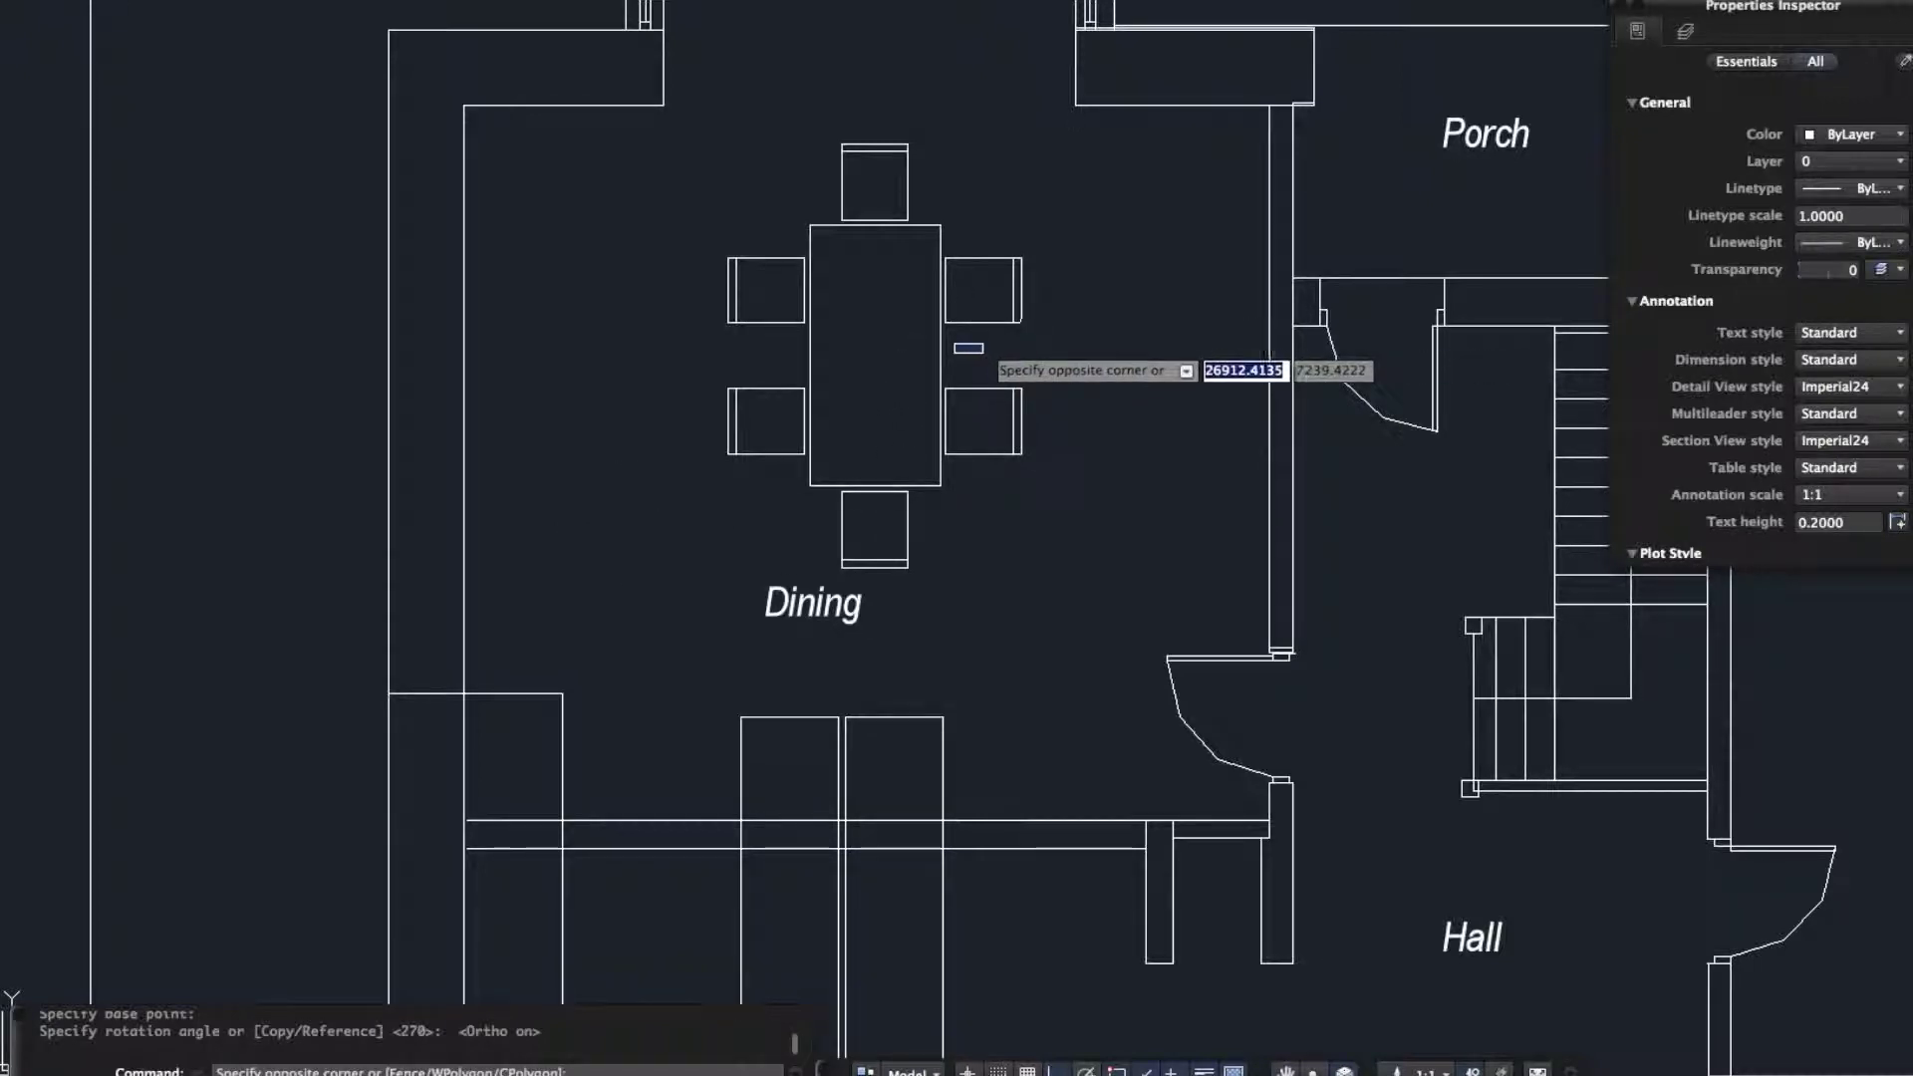
key("Escape")
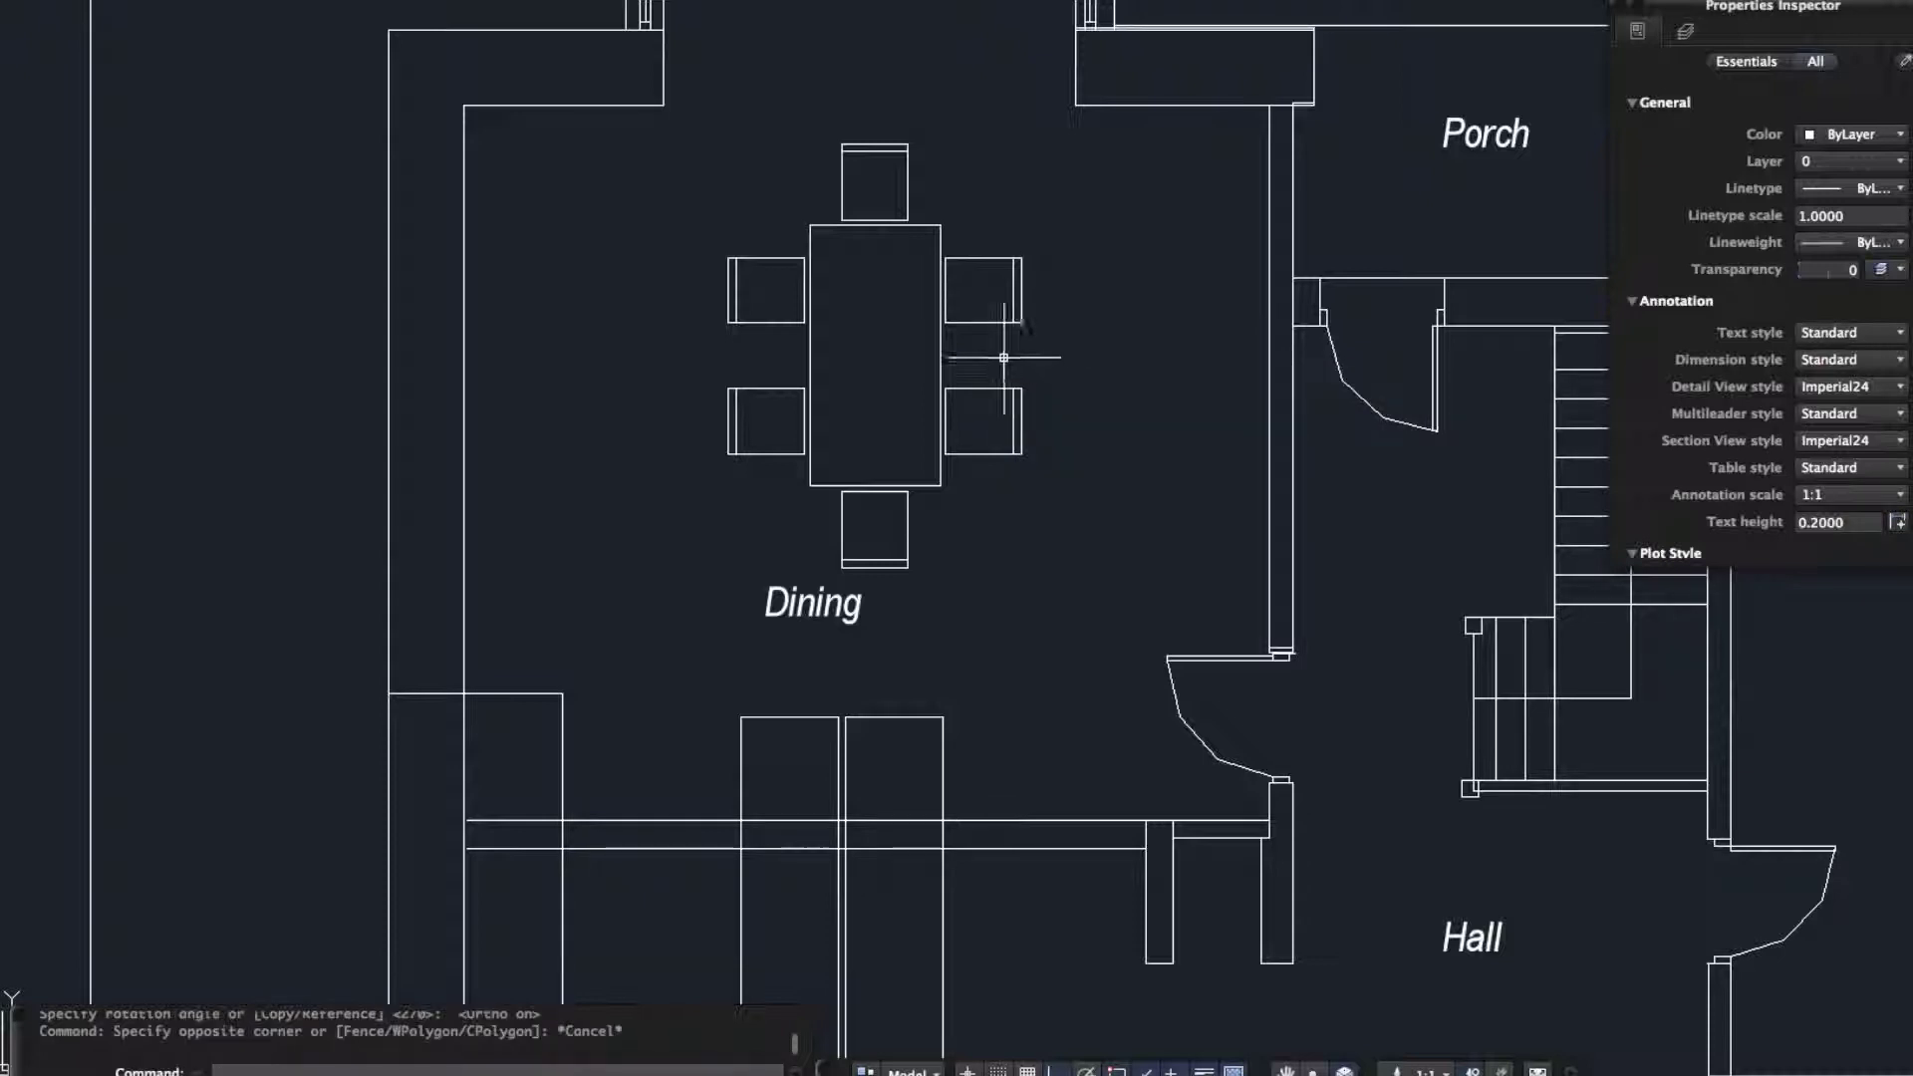
- Rotate the dining set a further 90° about its centre with RO
left_click(1004, 357)
left_click(883, 367)
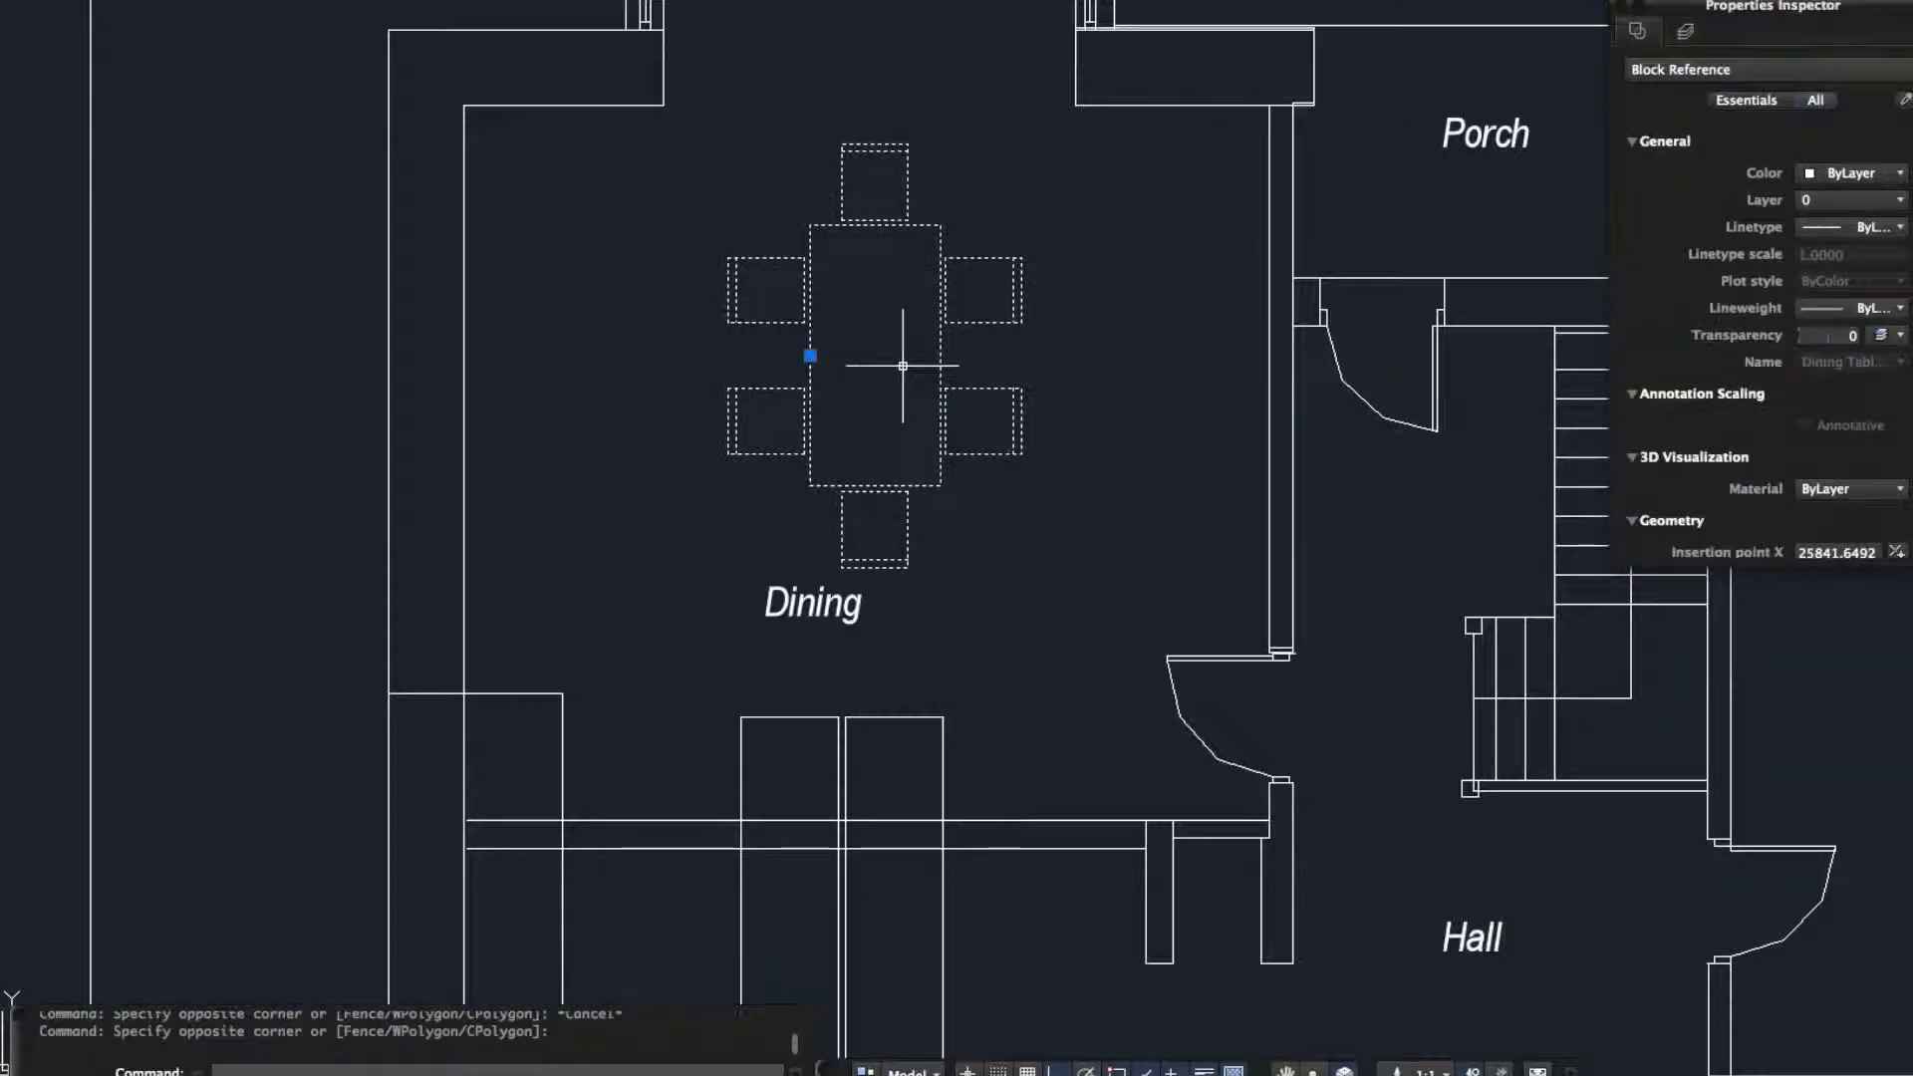
type("ro")
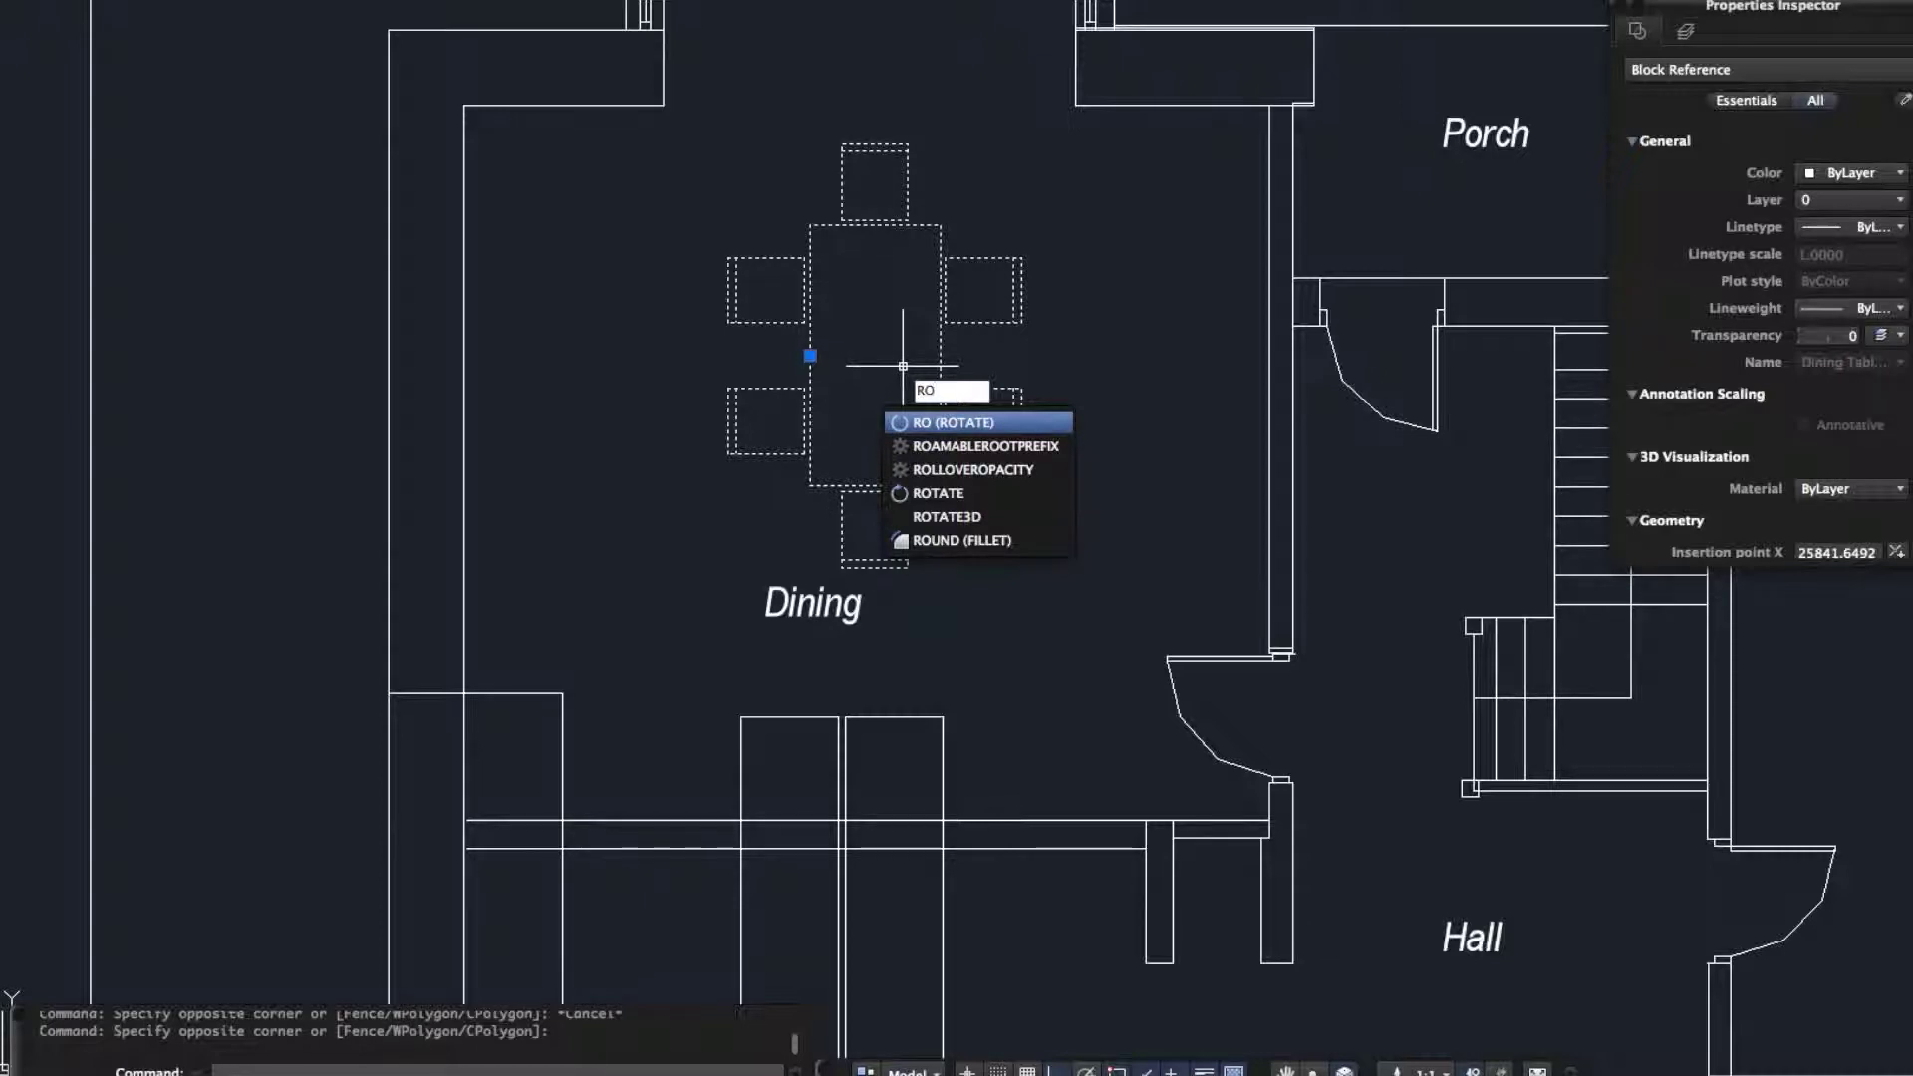
key("Return")
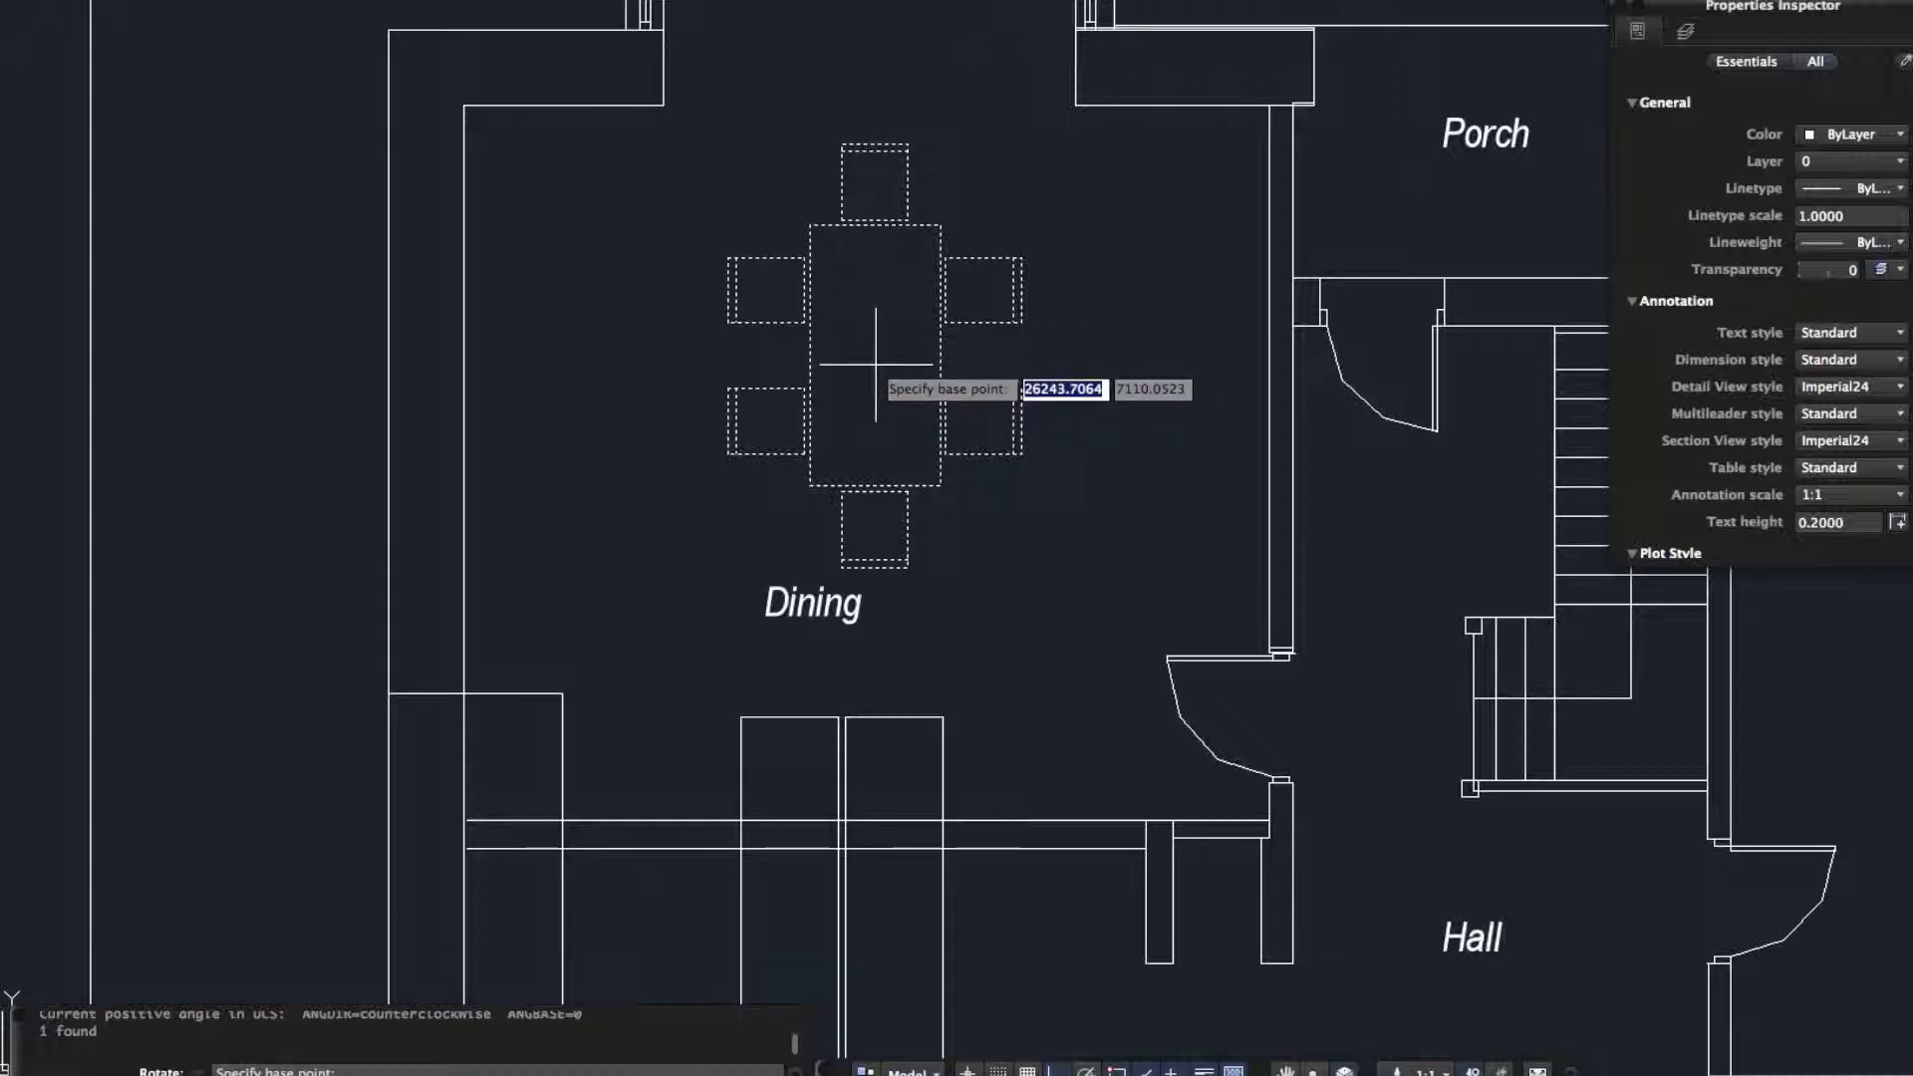
left_click(877, 364)
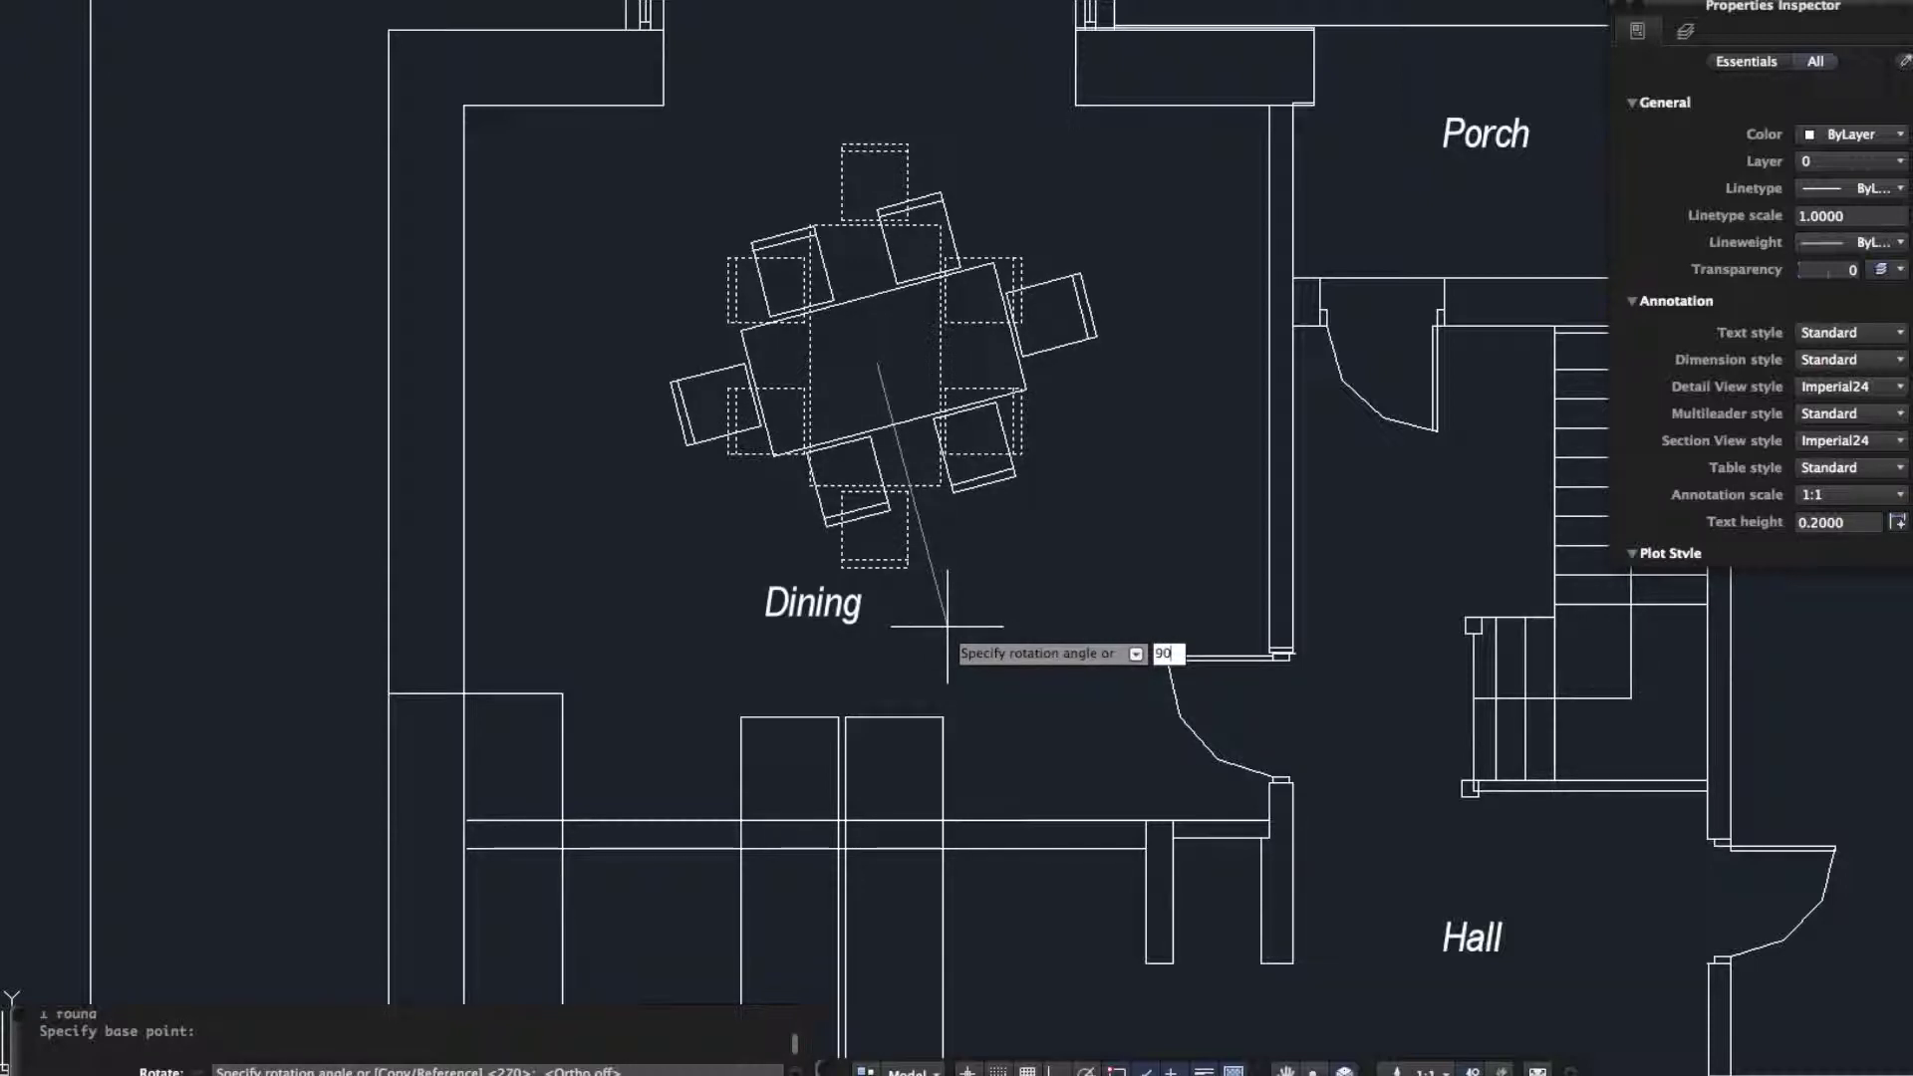
key("Return")
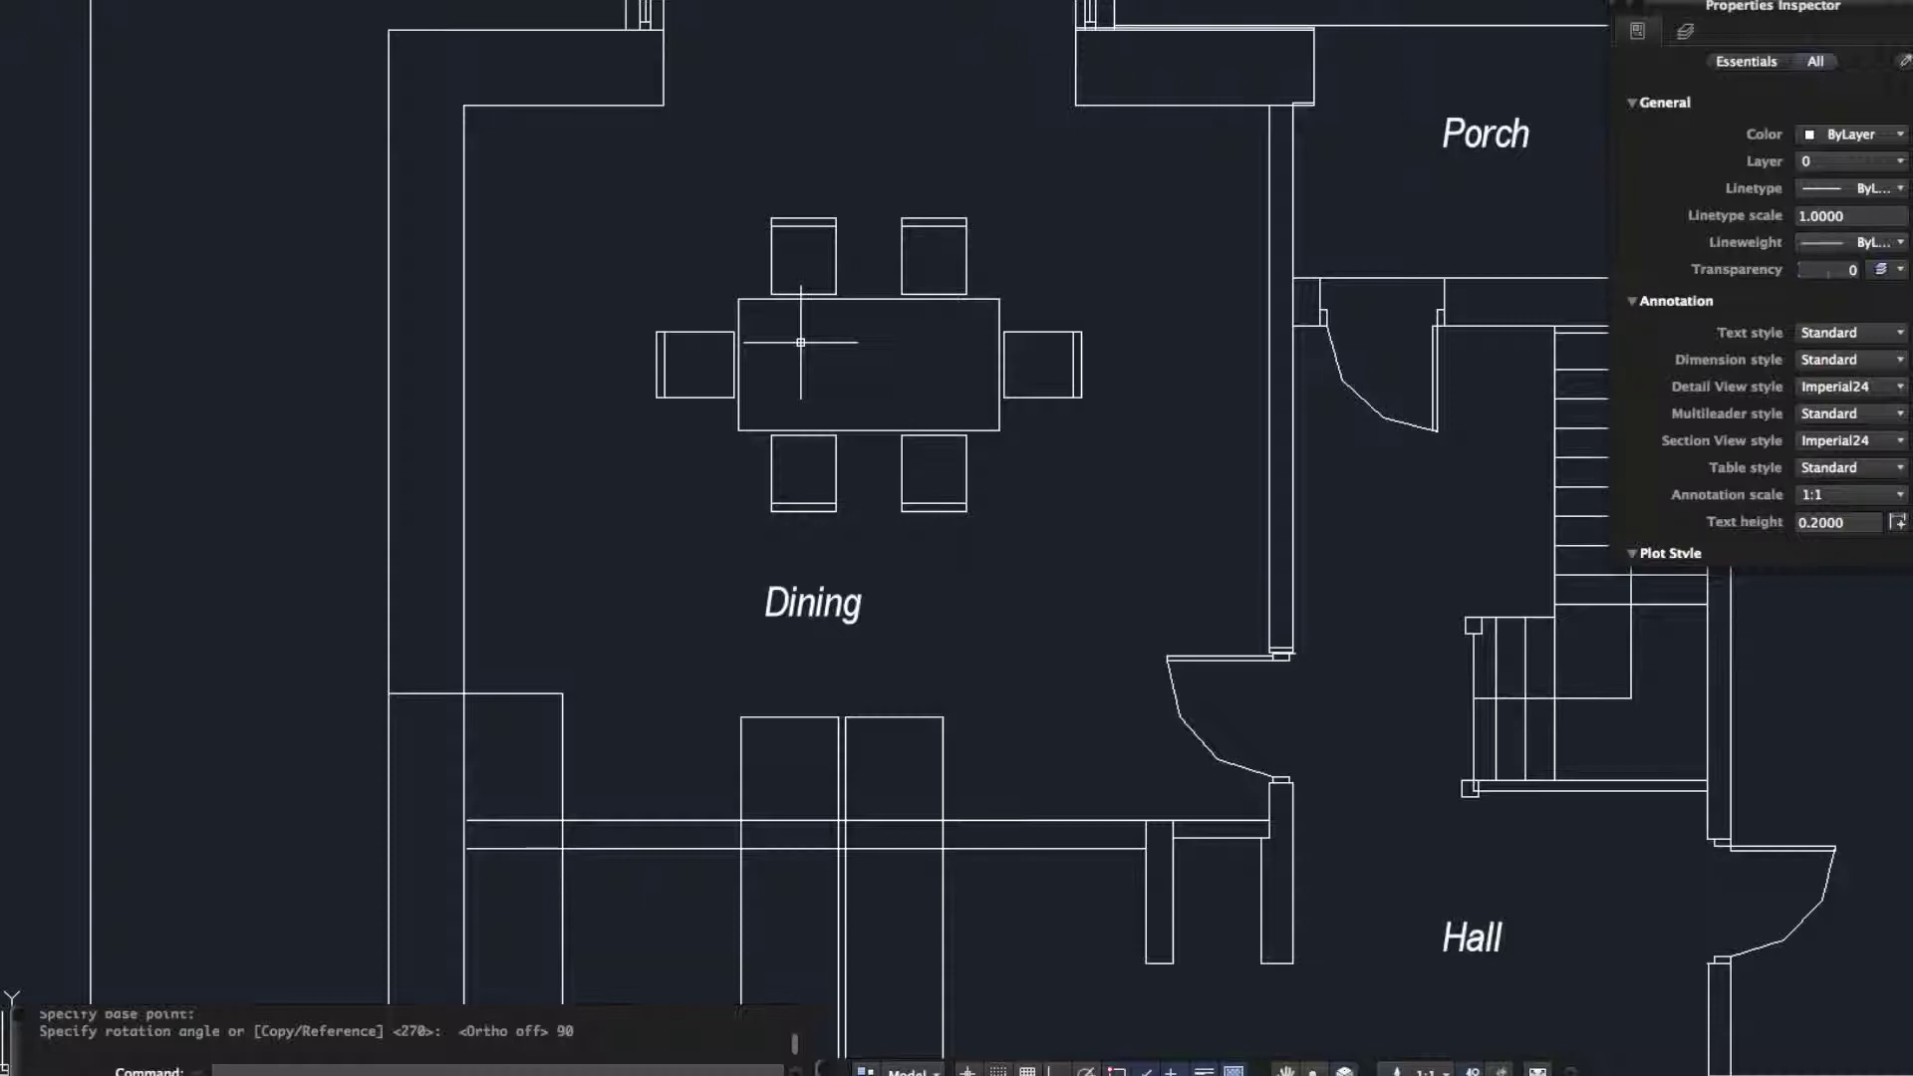
- Rotate a 90° copy of the dining set about the chair corner, keeping the original
left_click(863, 361)
left_click(861, 255)
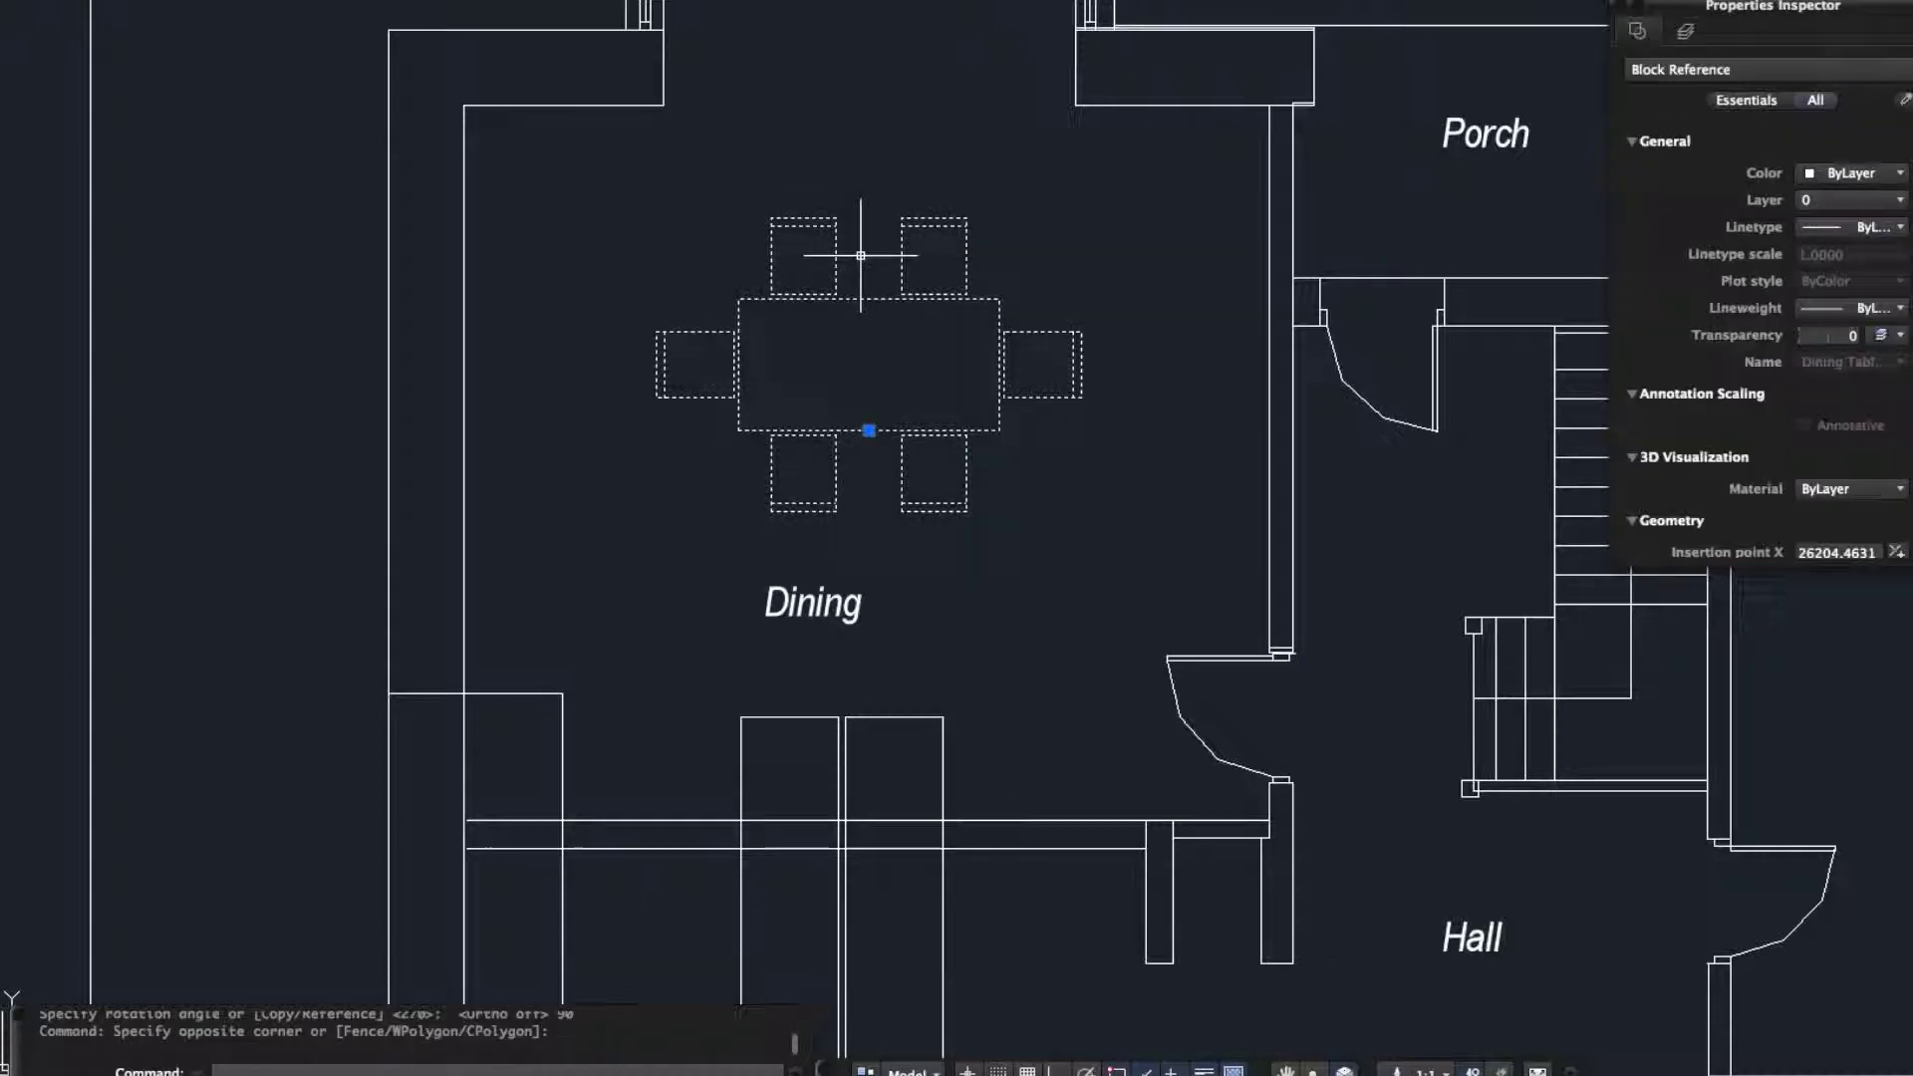
type("ro")
key("Return")
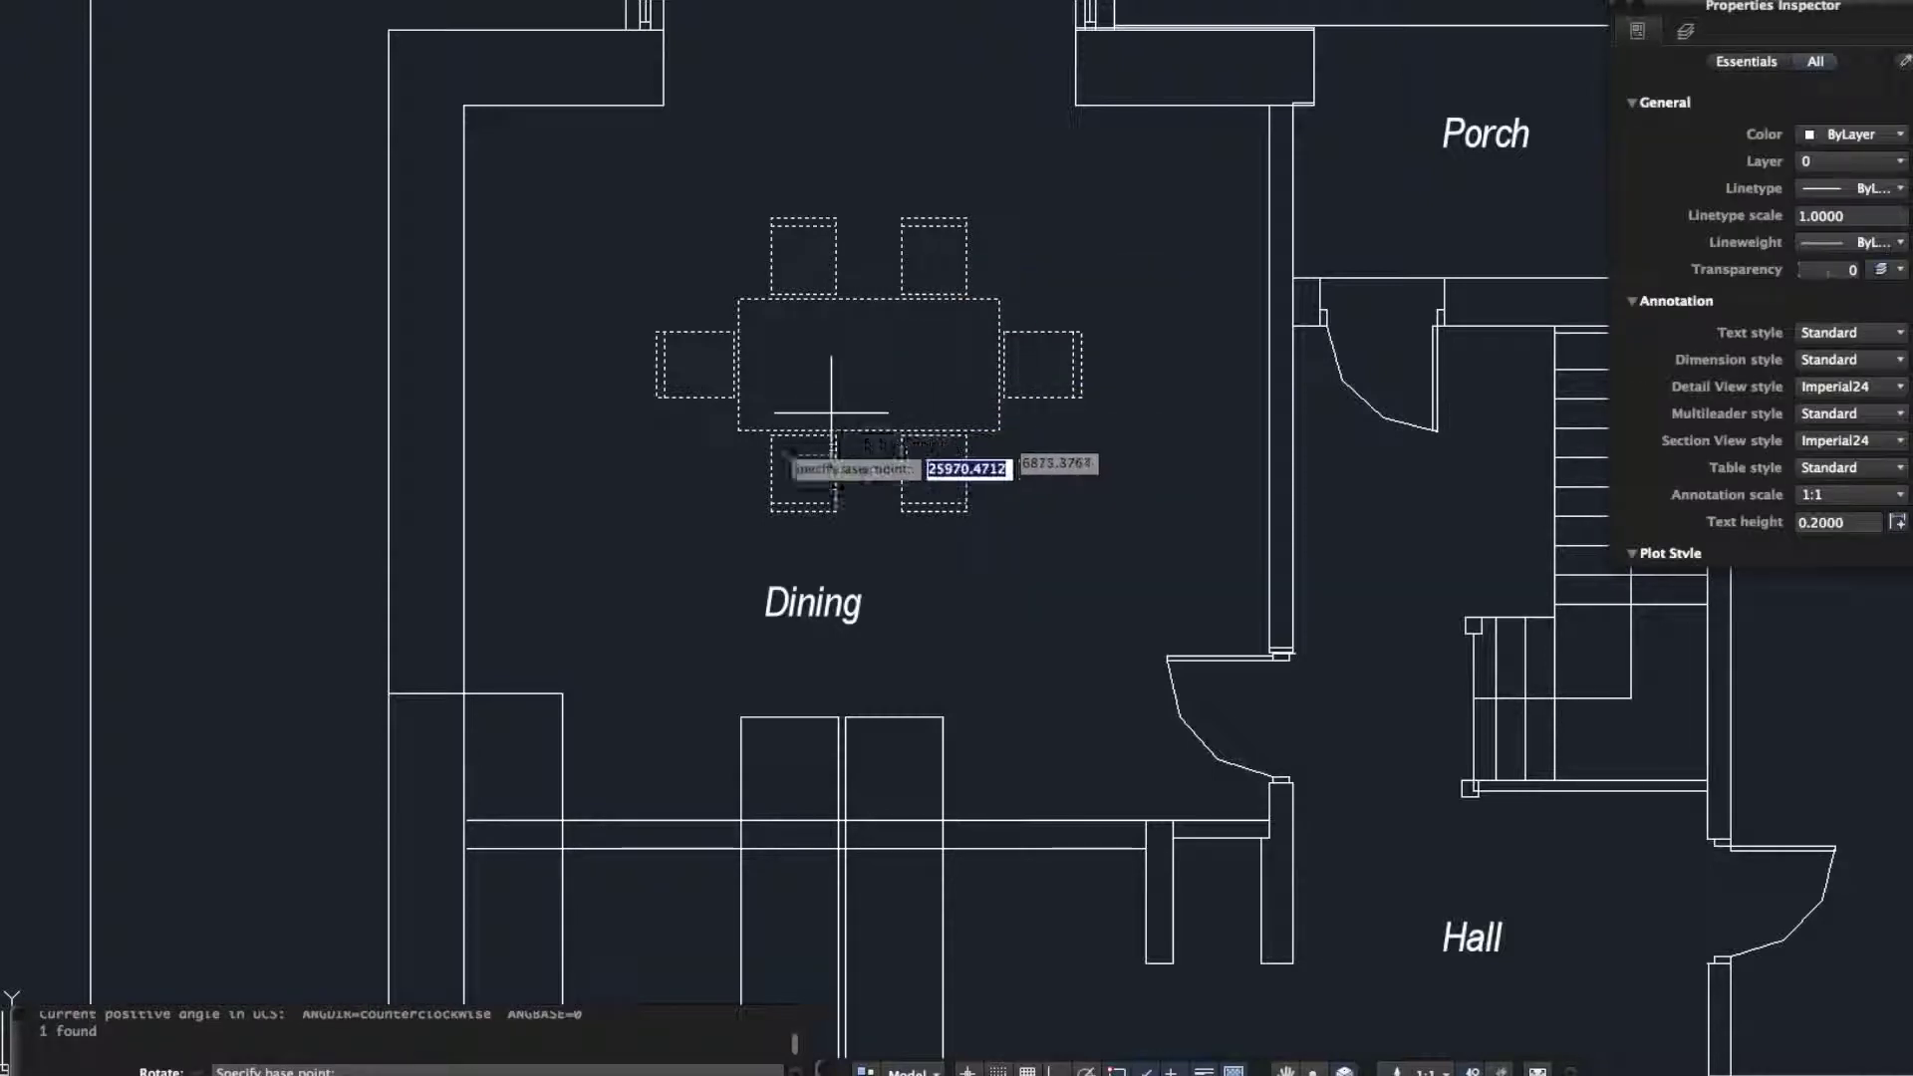
left_click(772, 504)
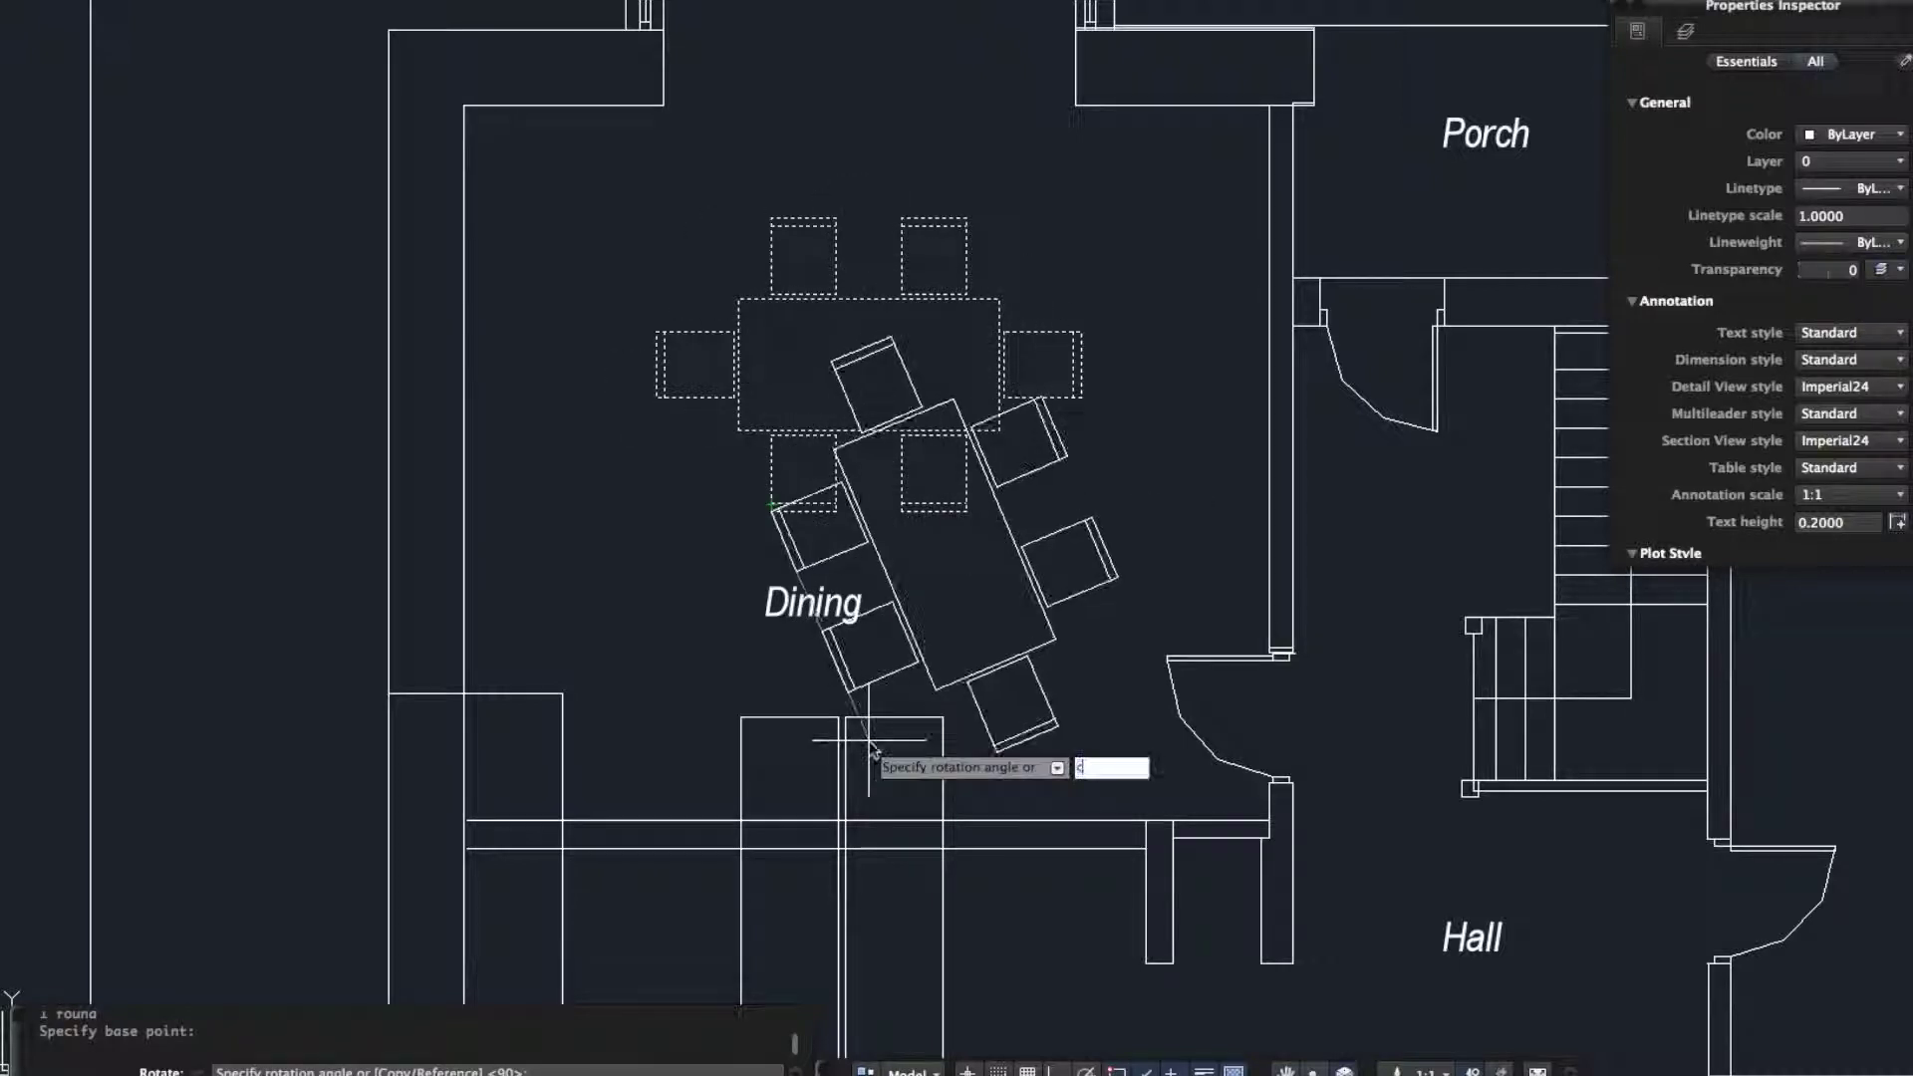
key("Return")
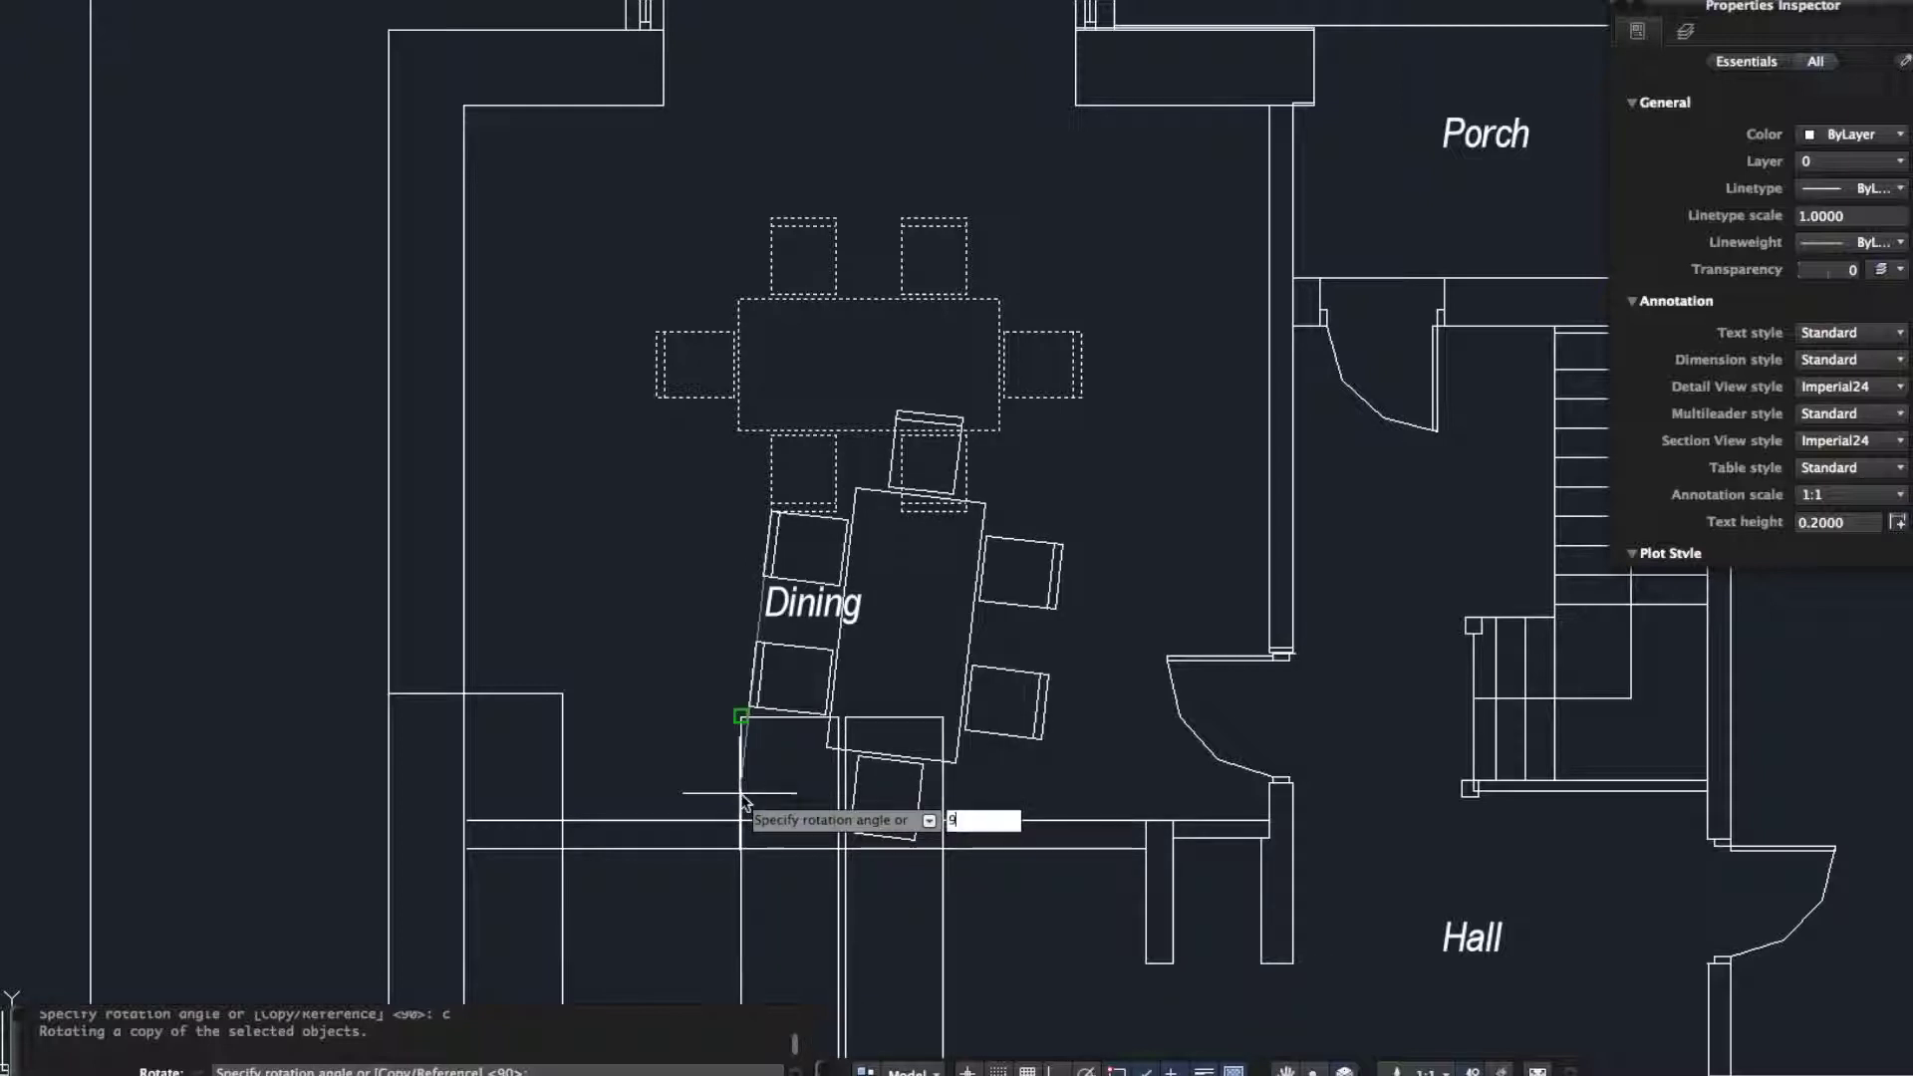
key("Return")
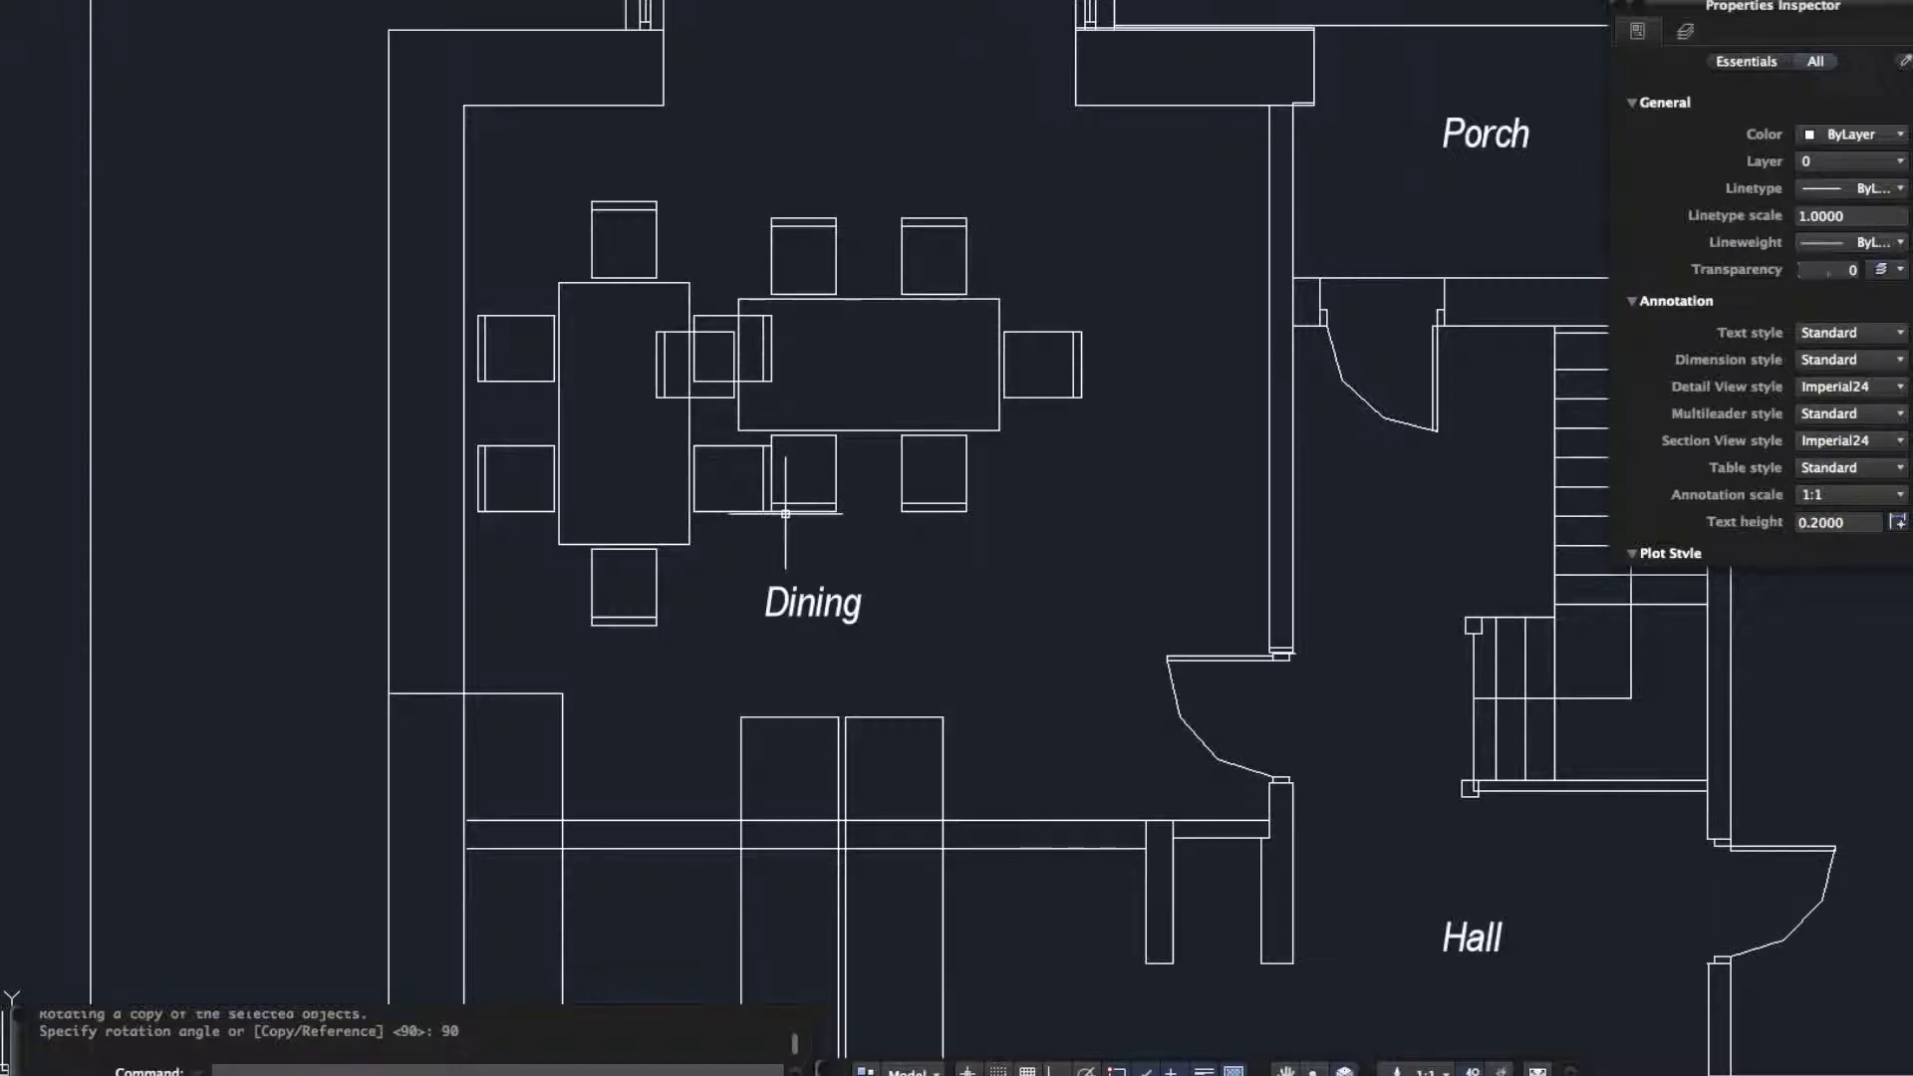
- Erase the overlapping rotated copy of the dining set
left_click(677, 620)
left_click(634, 530)
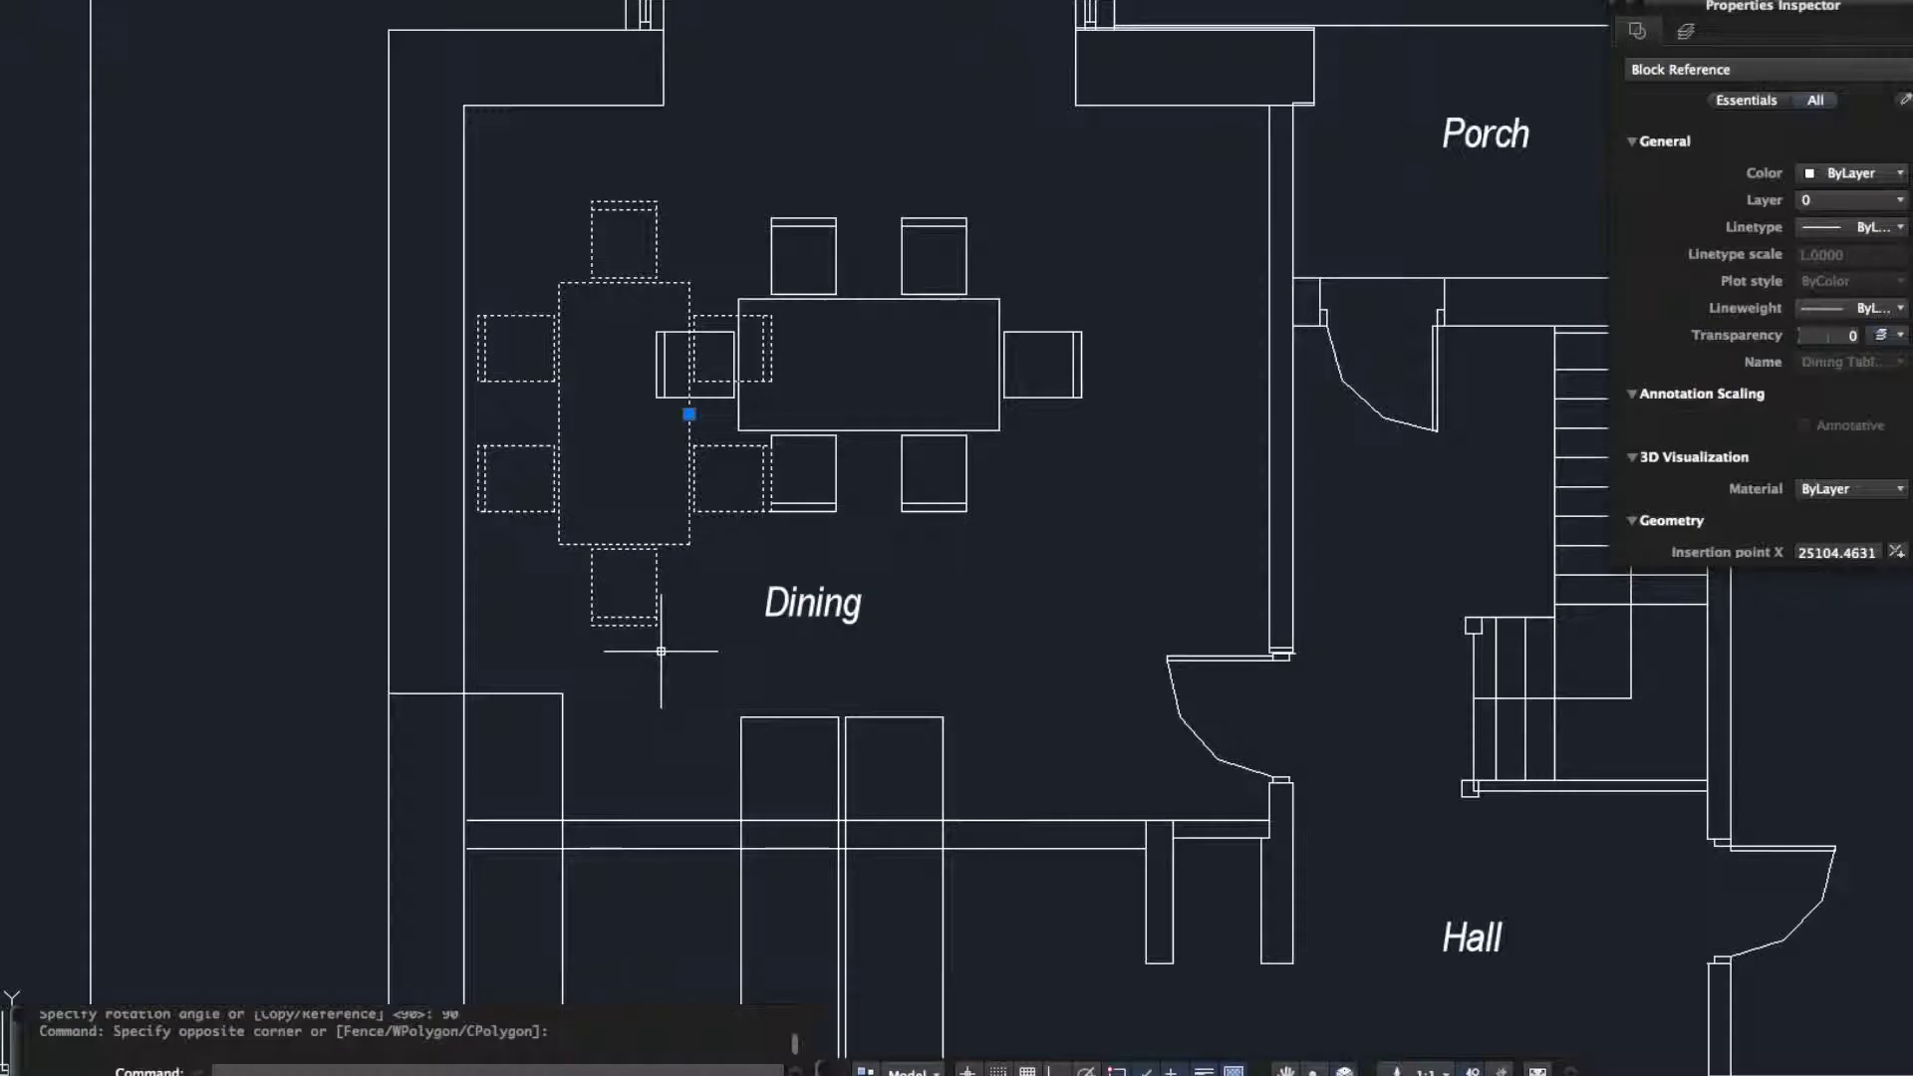
type("e")
key("Return")
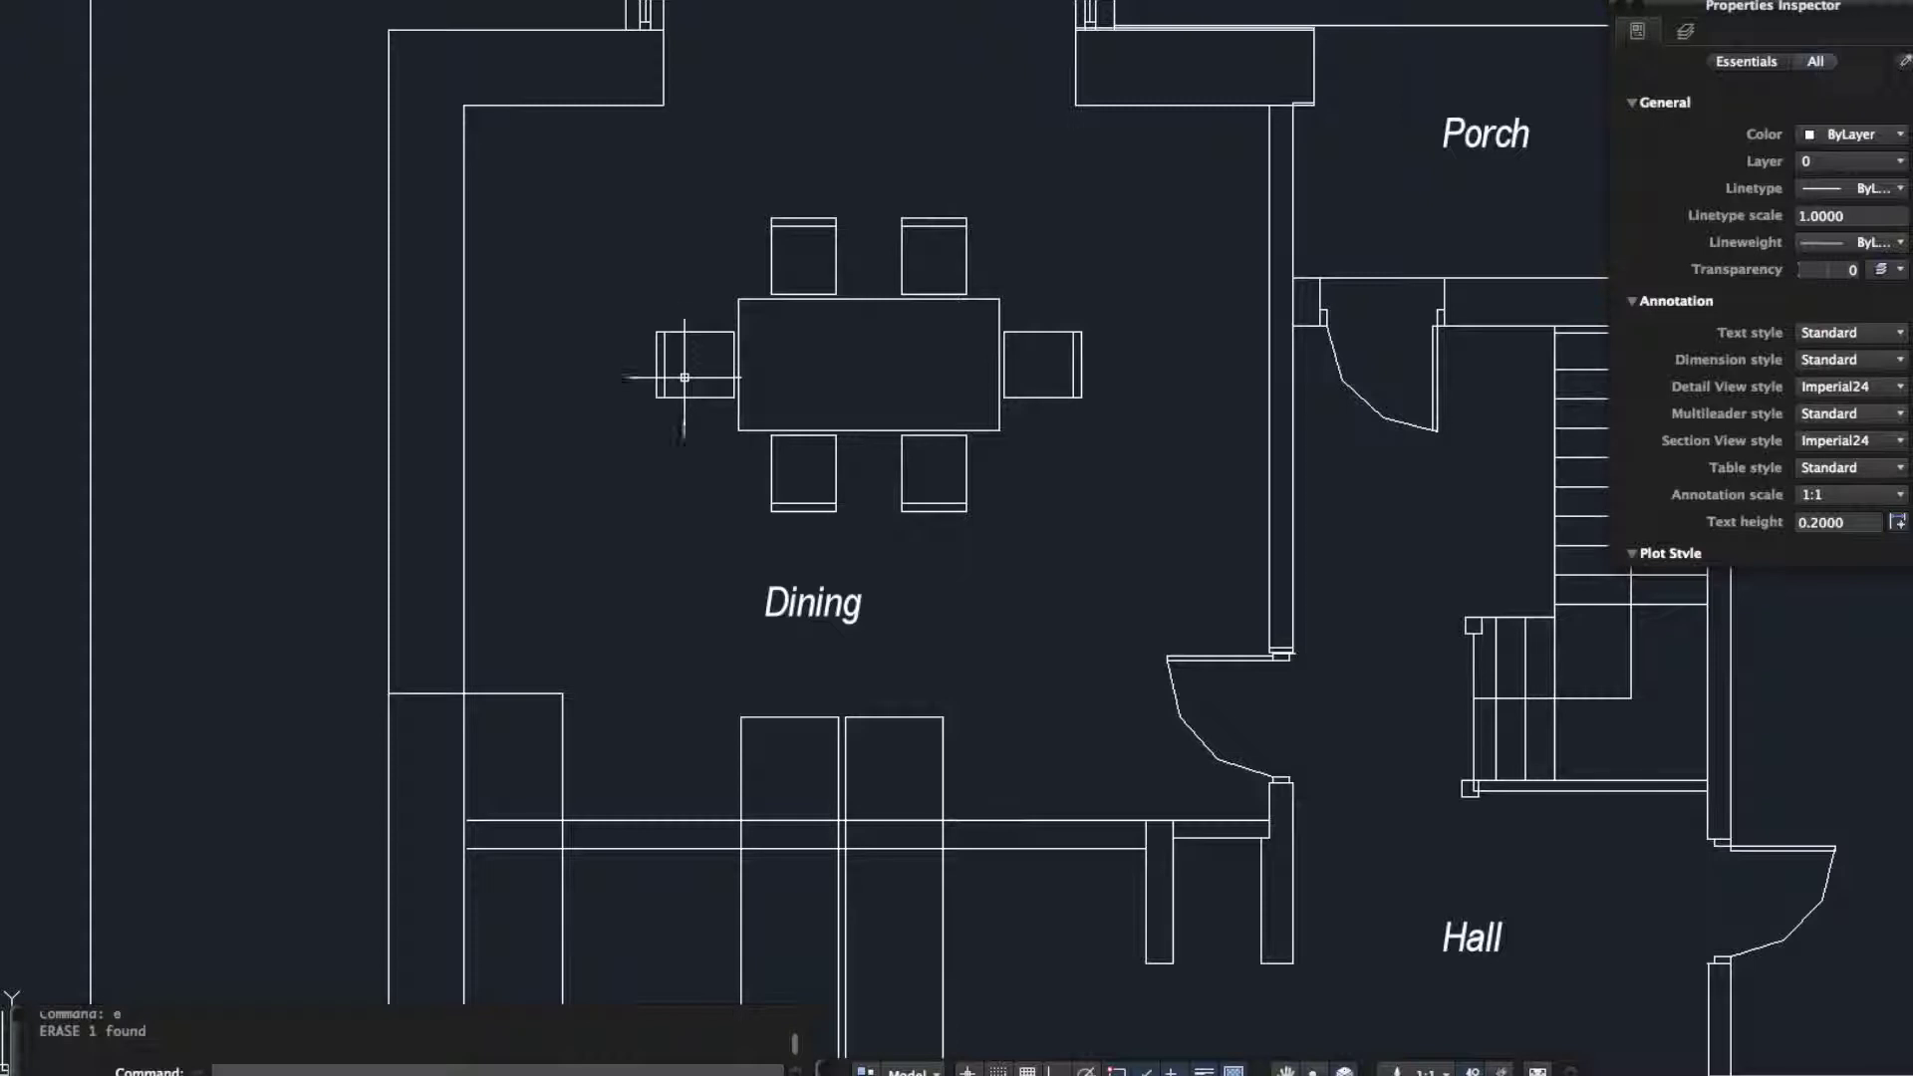
- Draw an angled polyline rising up-right from the table's top-left corner
scroll(698, 558, "down", 2)
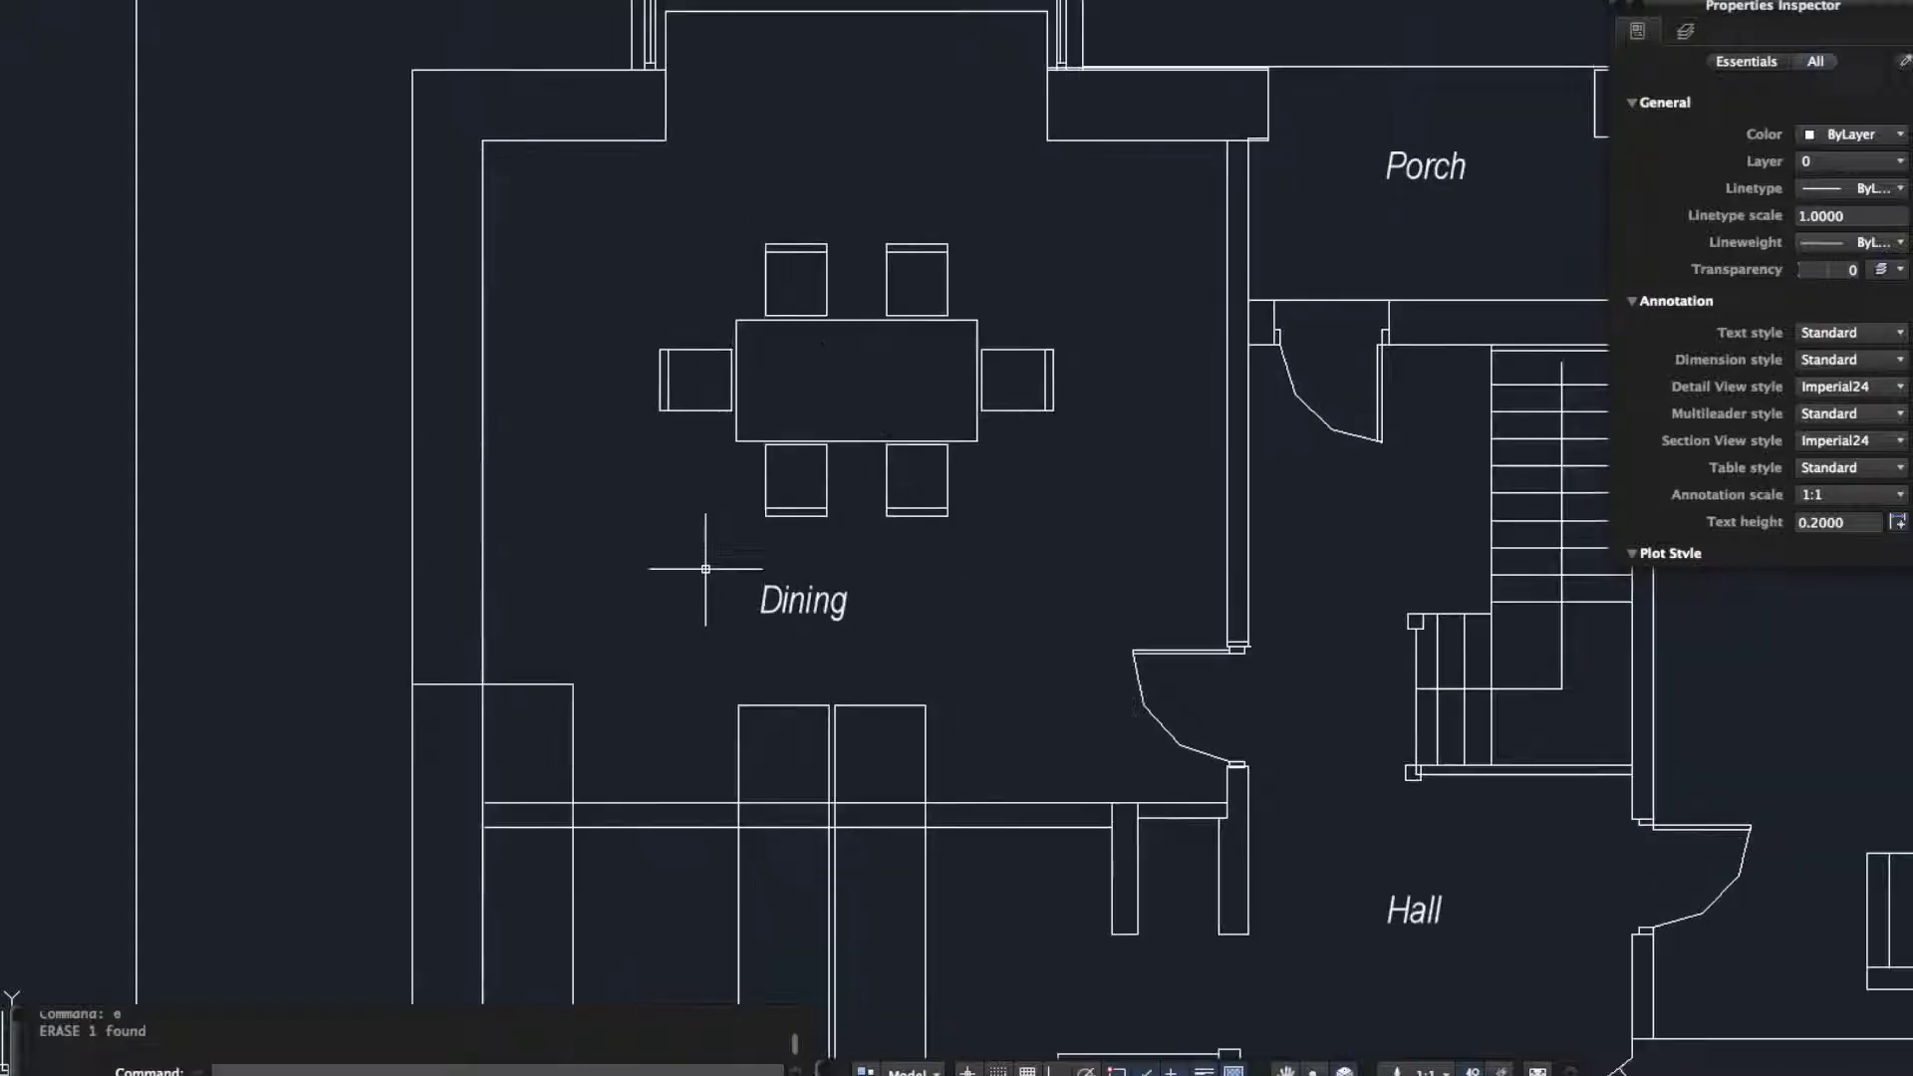
type("pl")
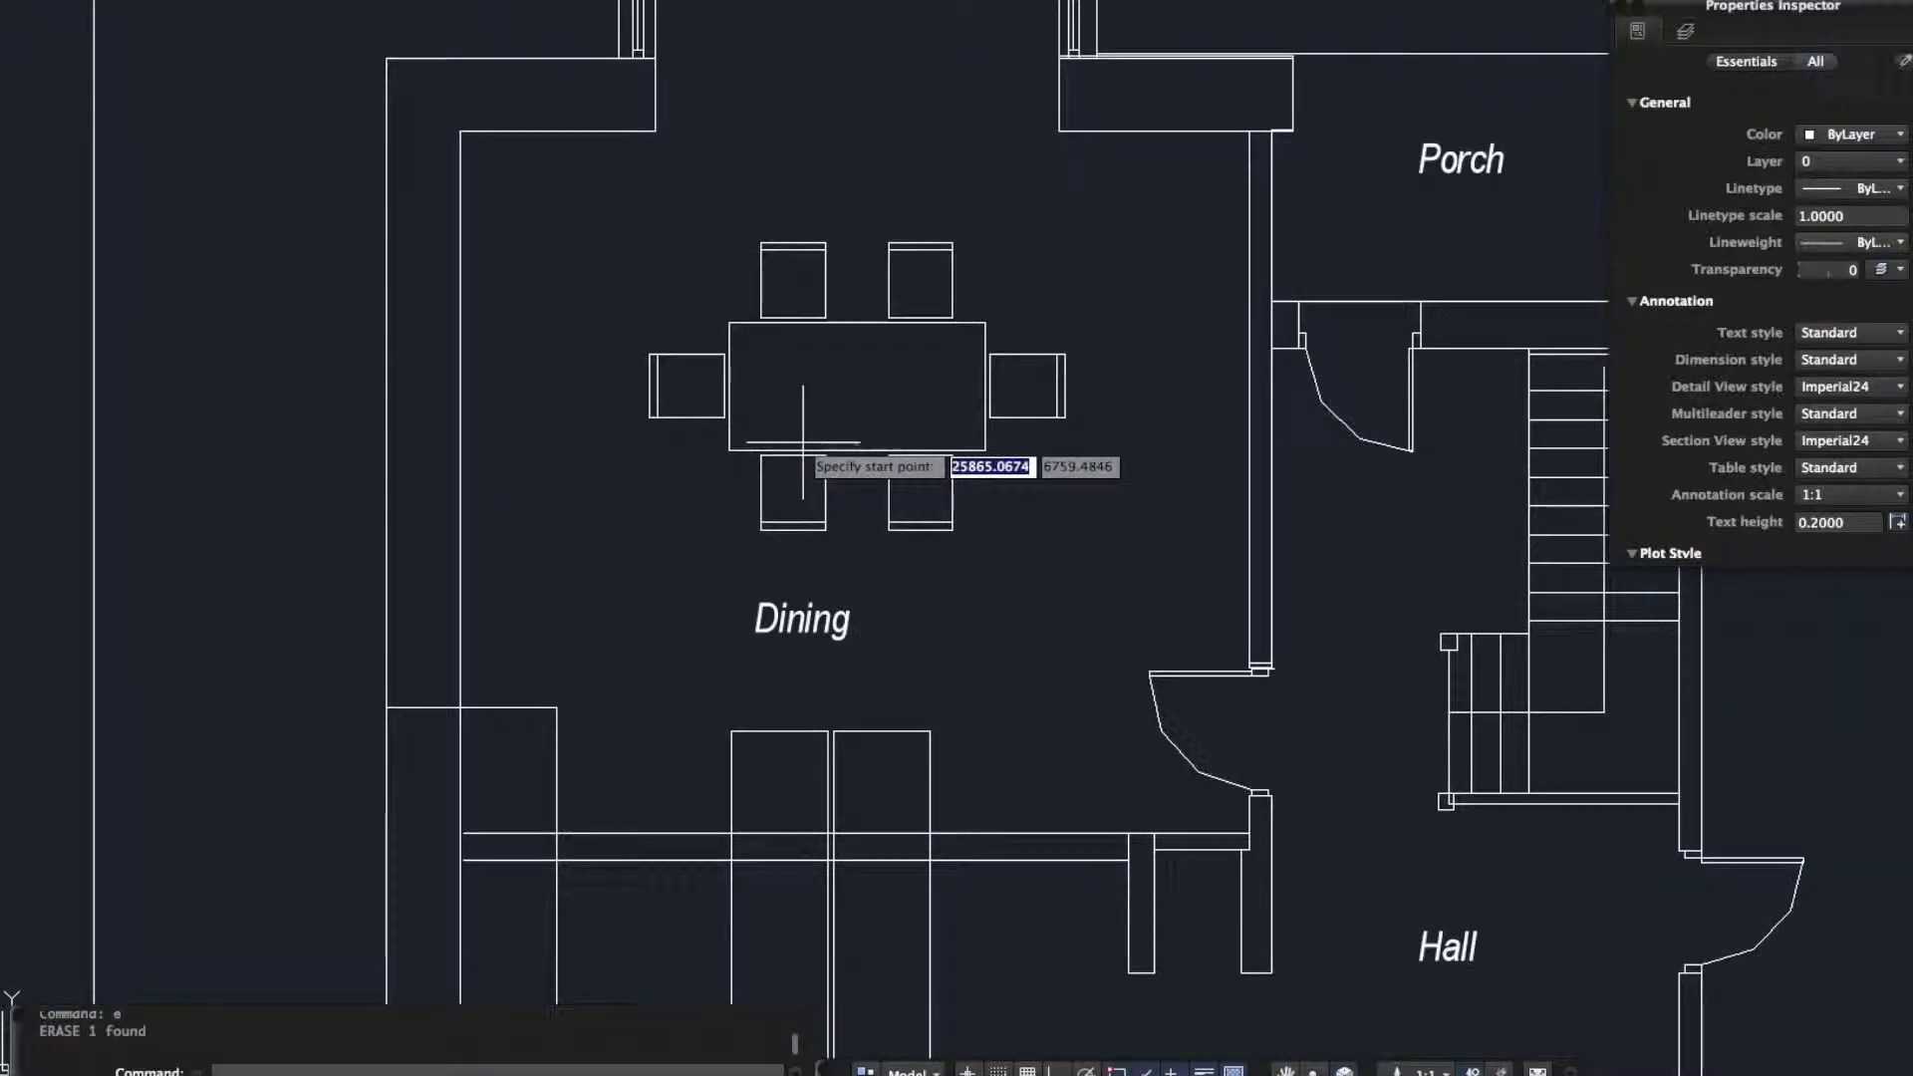
key("Return")
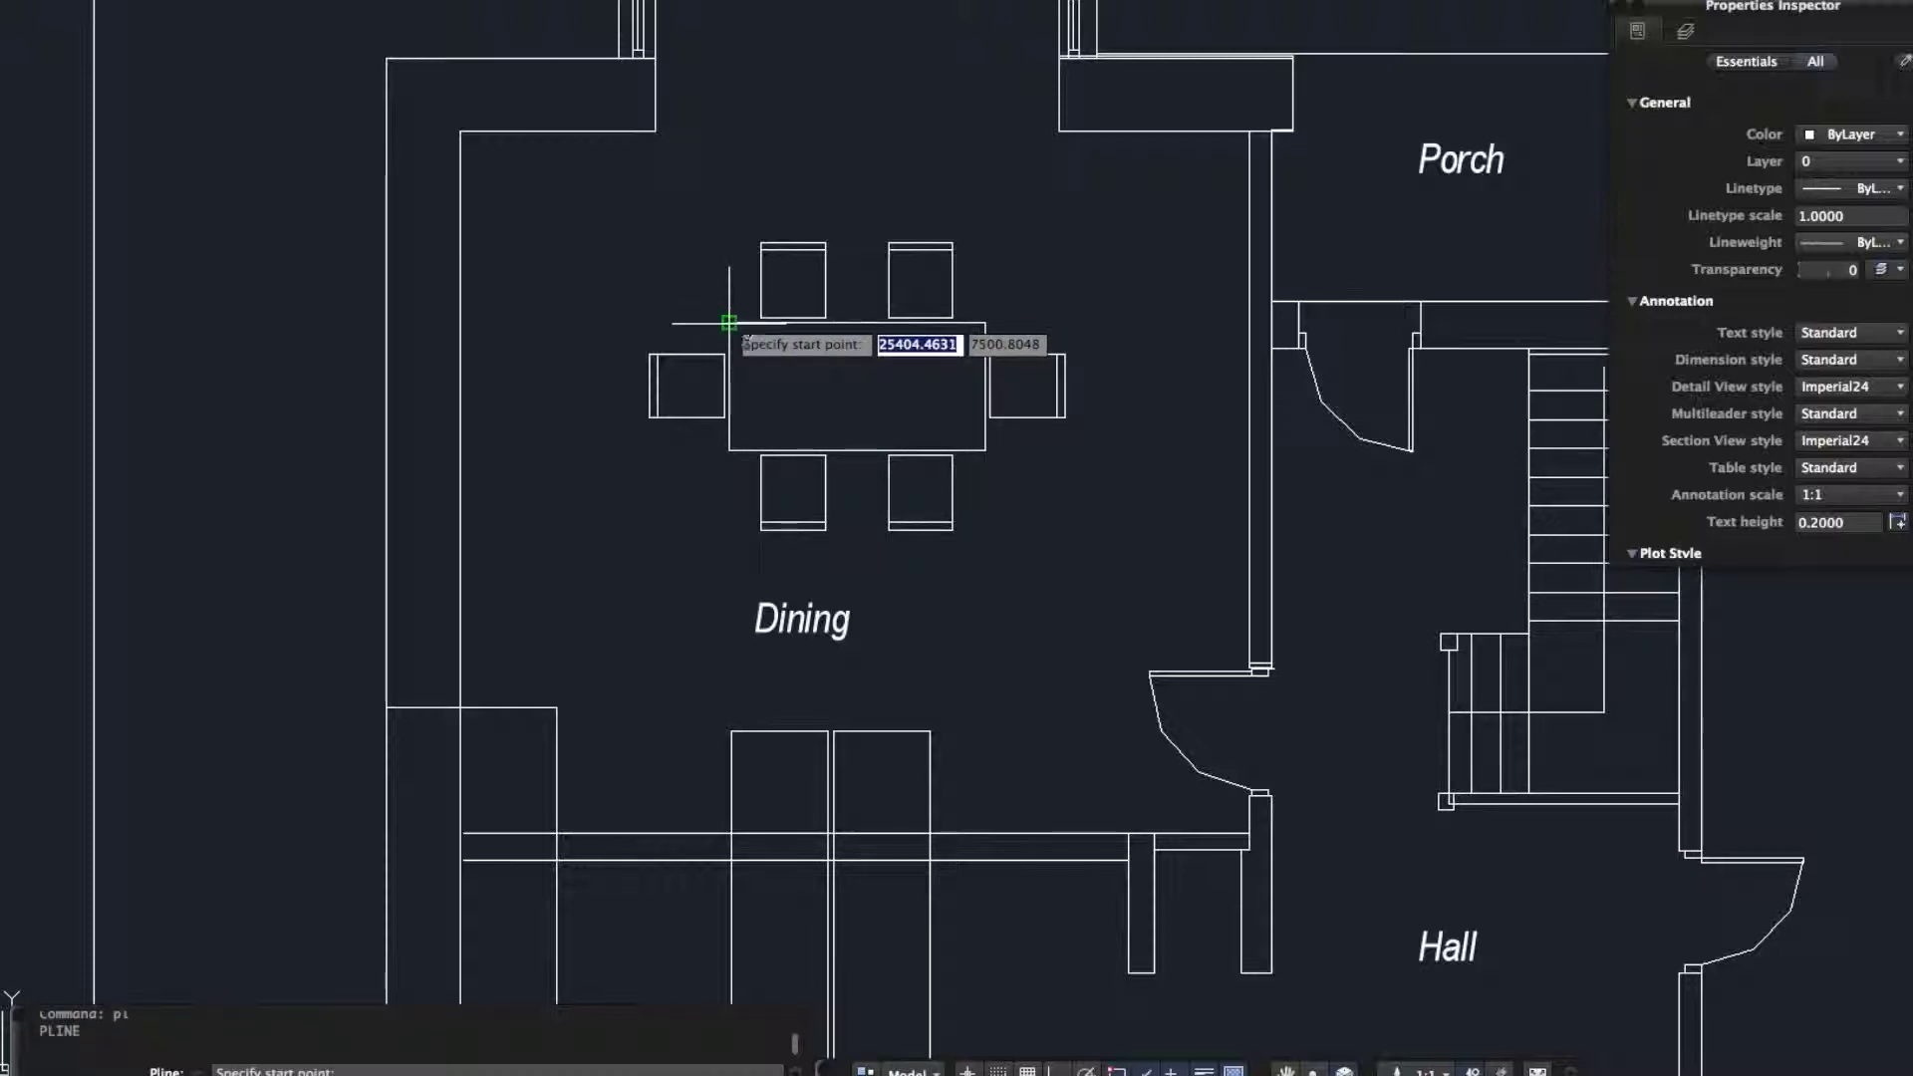
left_click(728, 322)
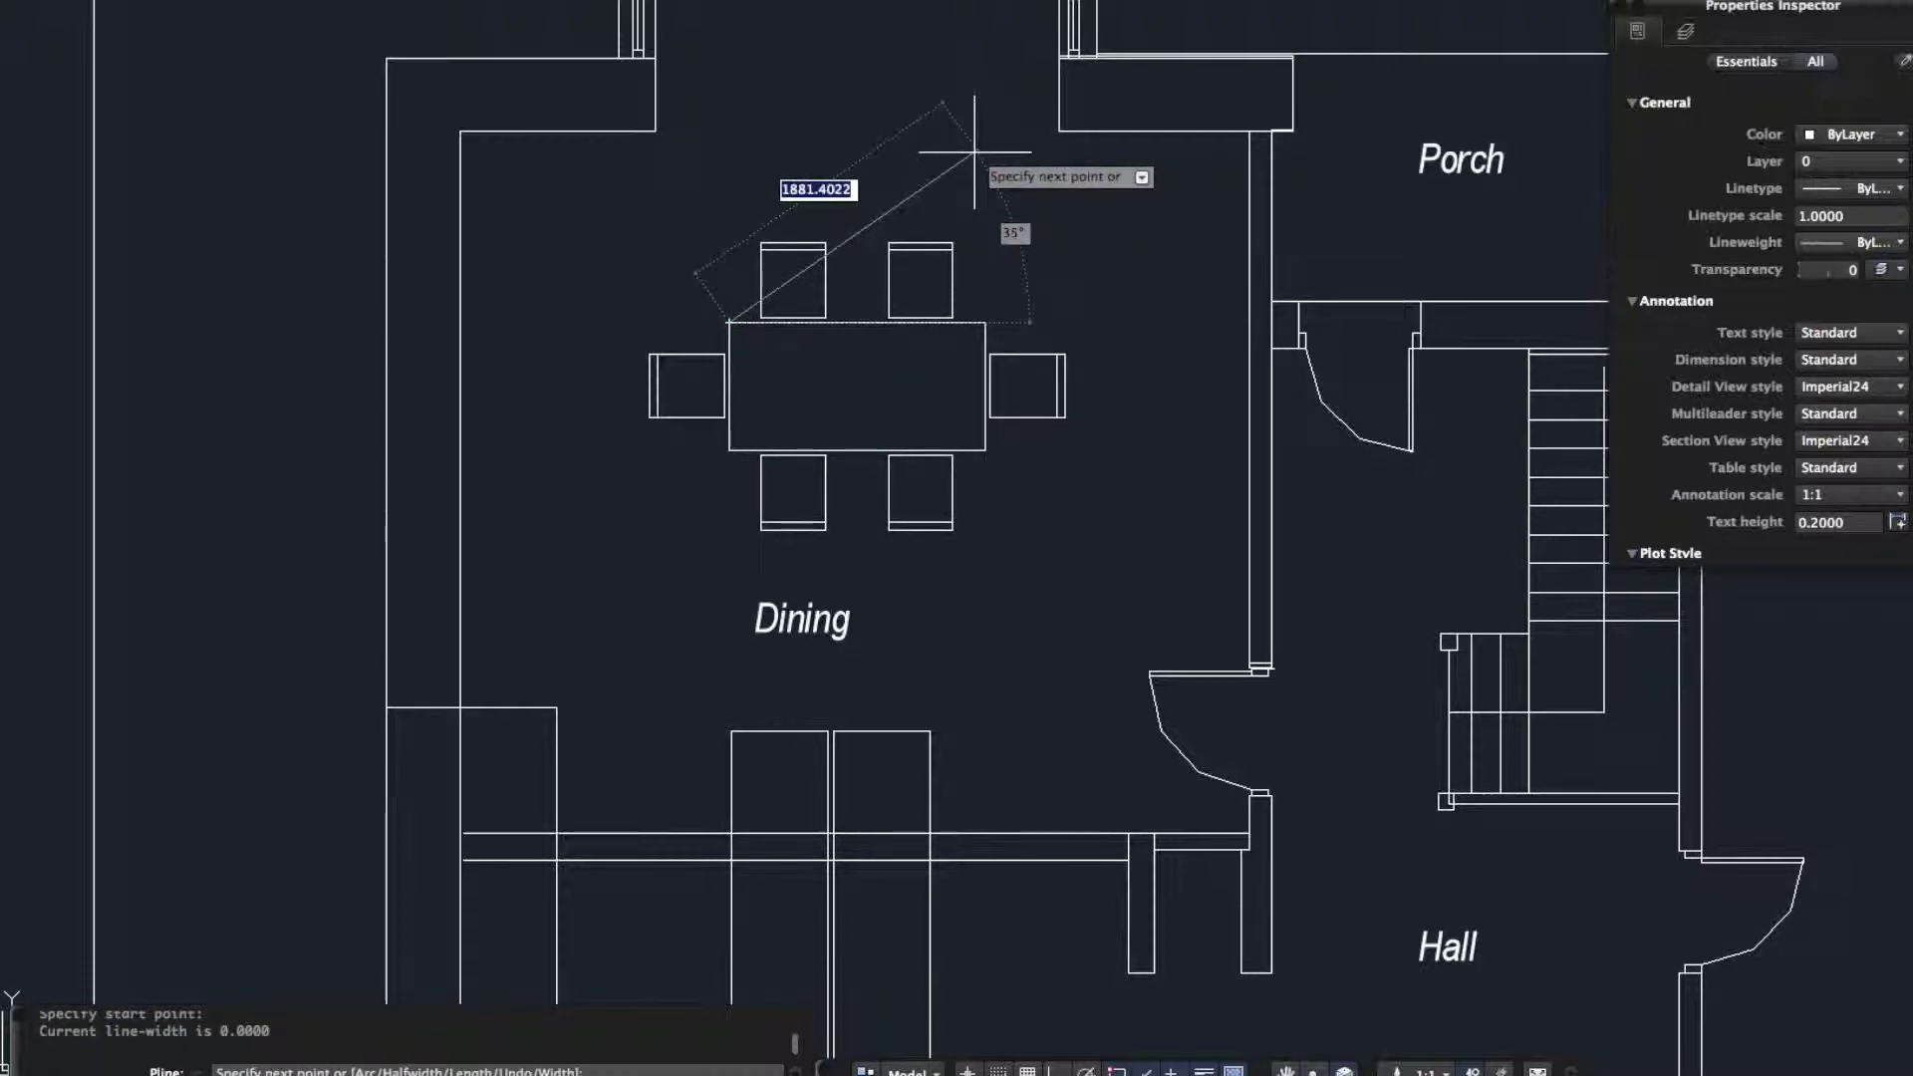
left_click(974, 151)
key("Return")
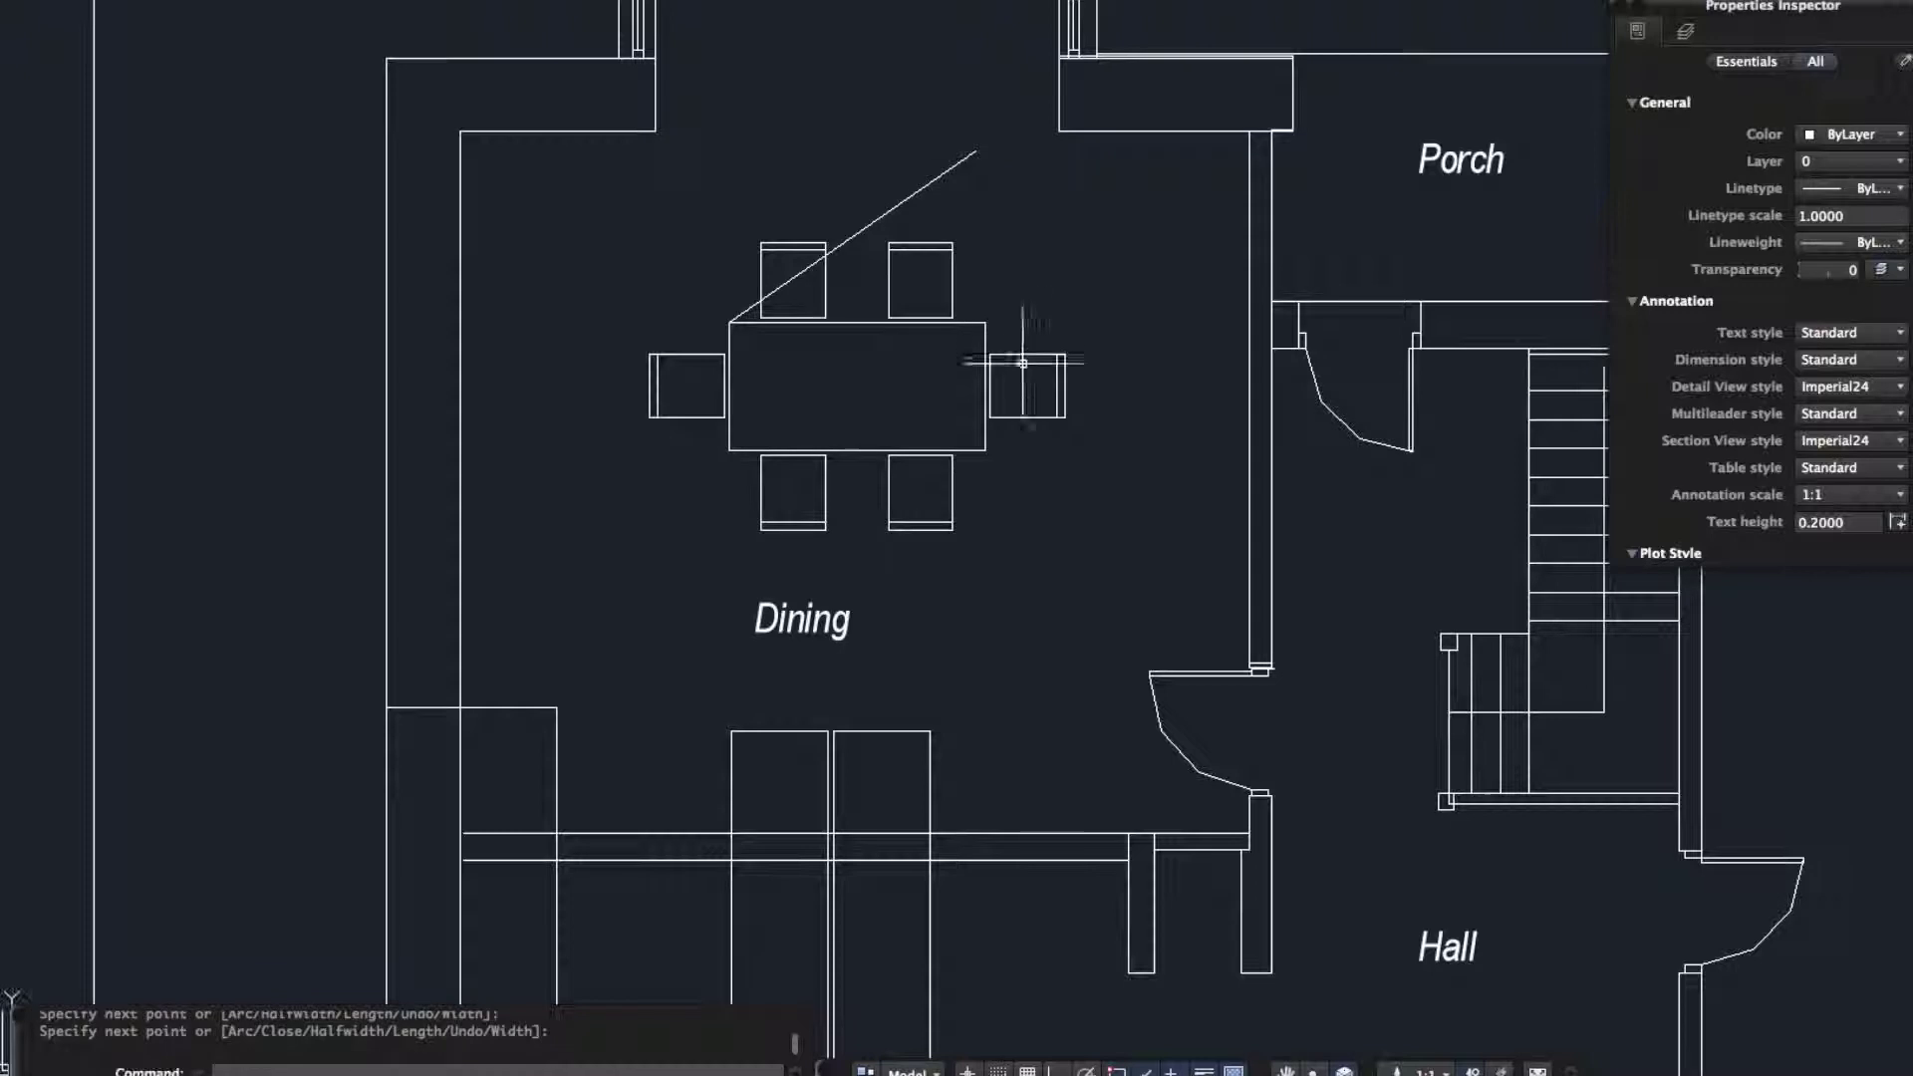
- Rotate the dining table by reference, aligning its top edge with the angled line
left_click(845, 322)
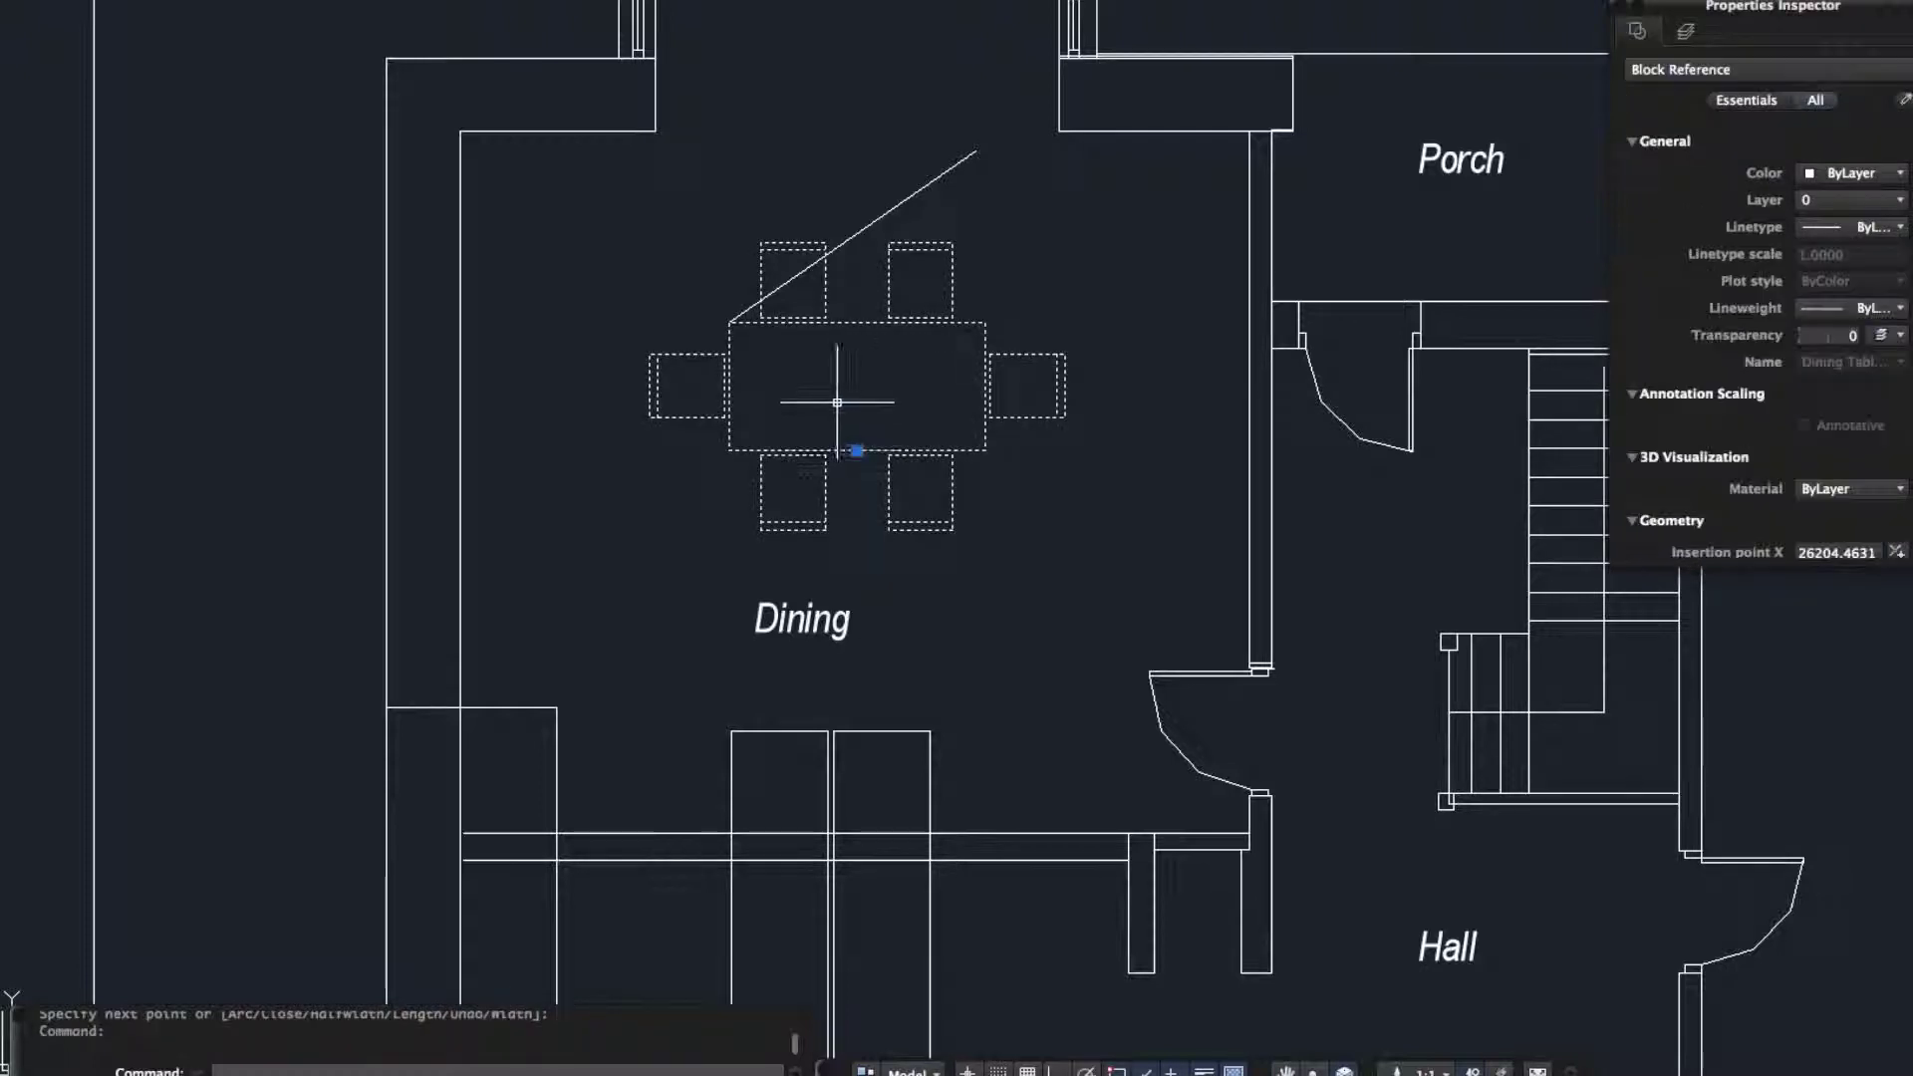
type("ro")
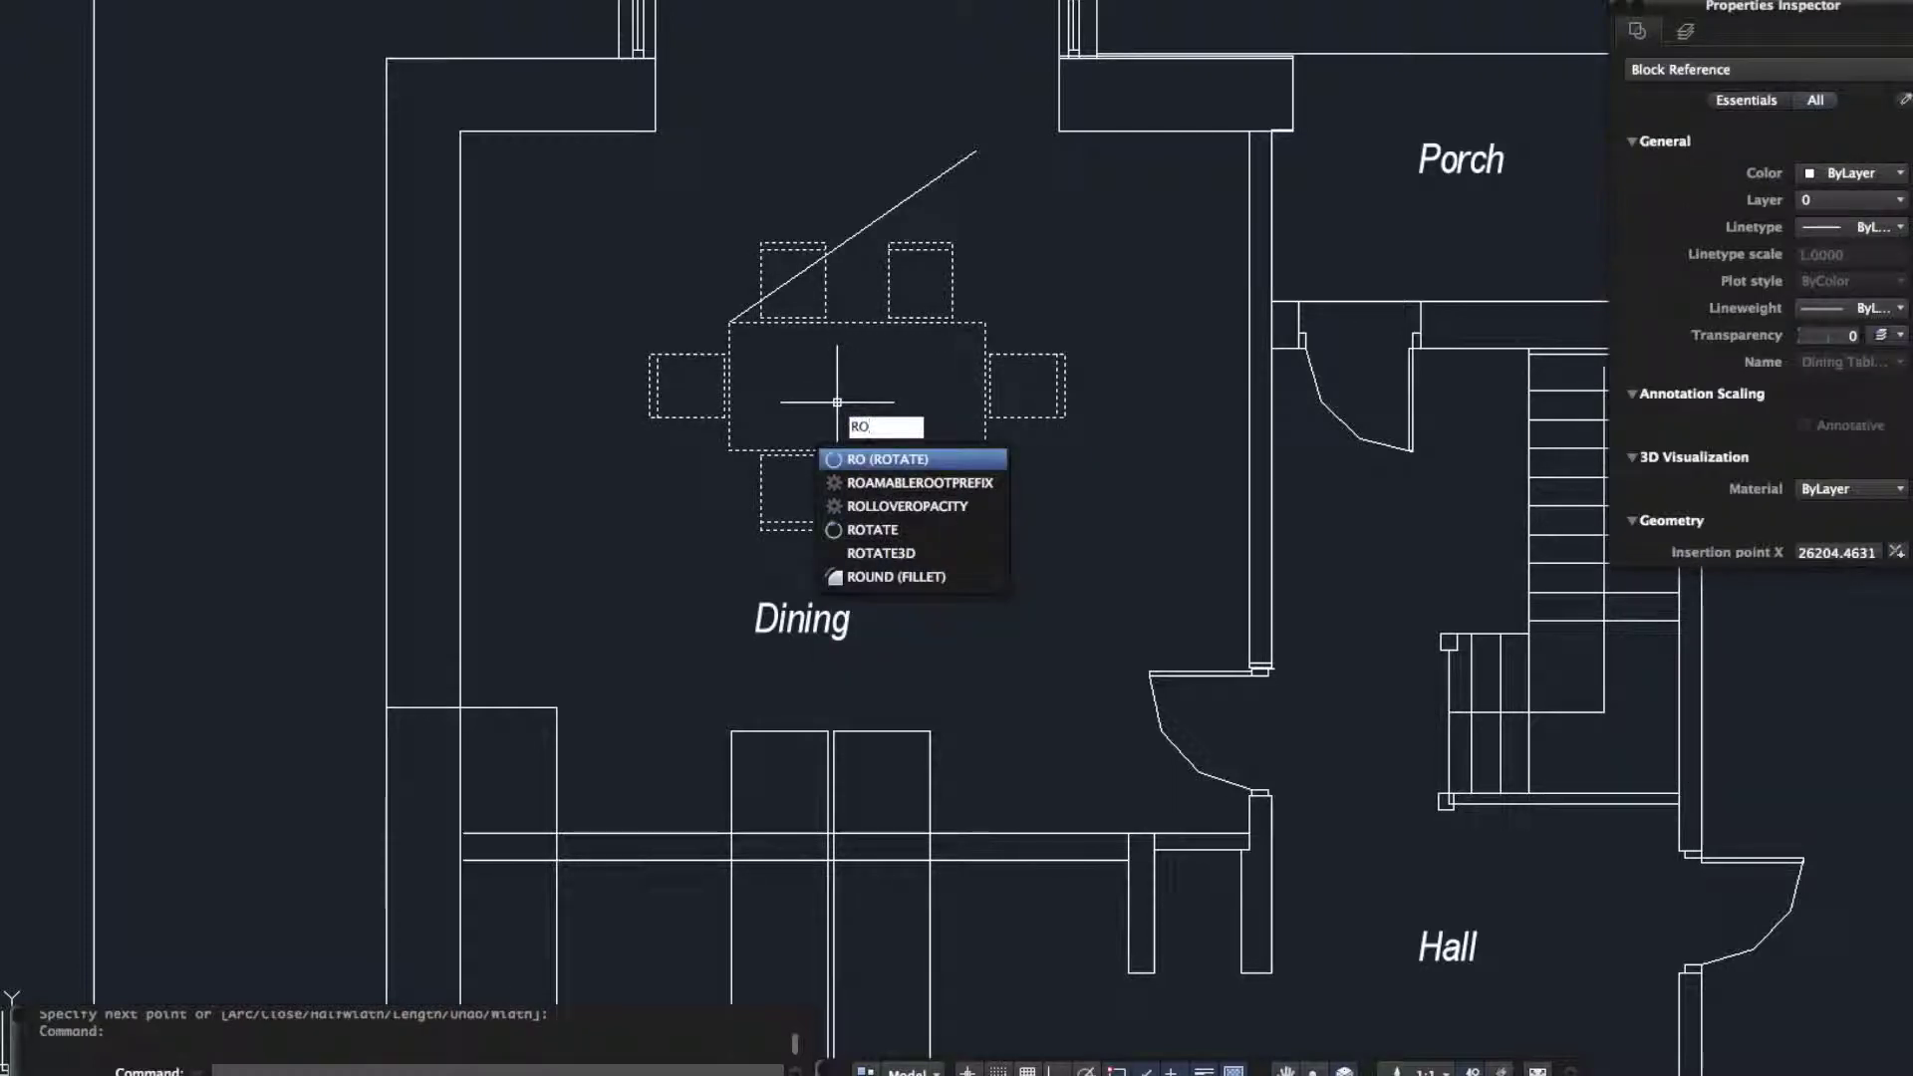
key("Return")
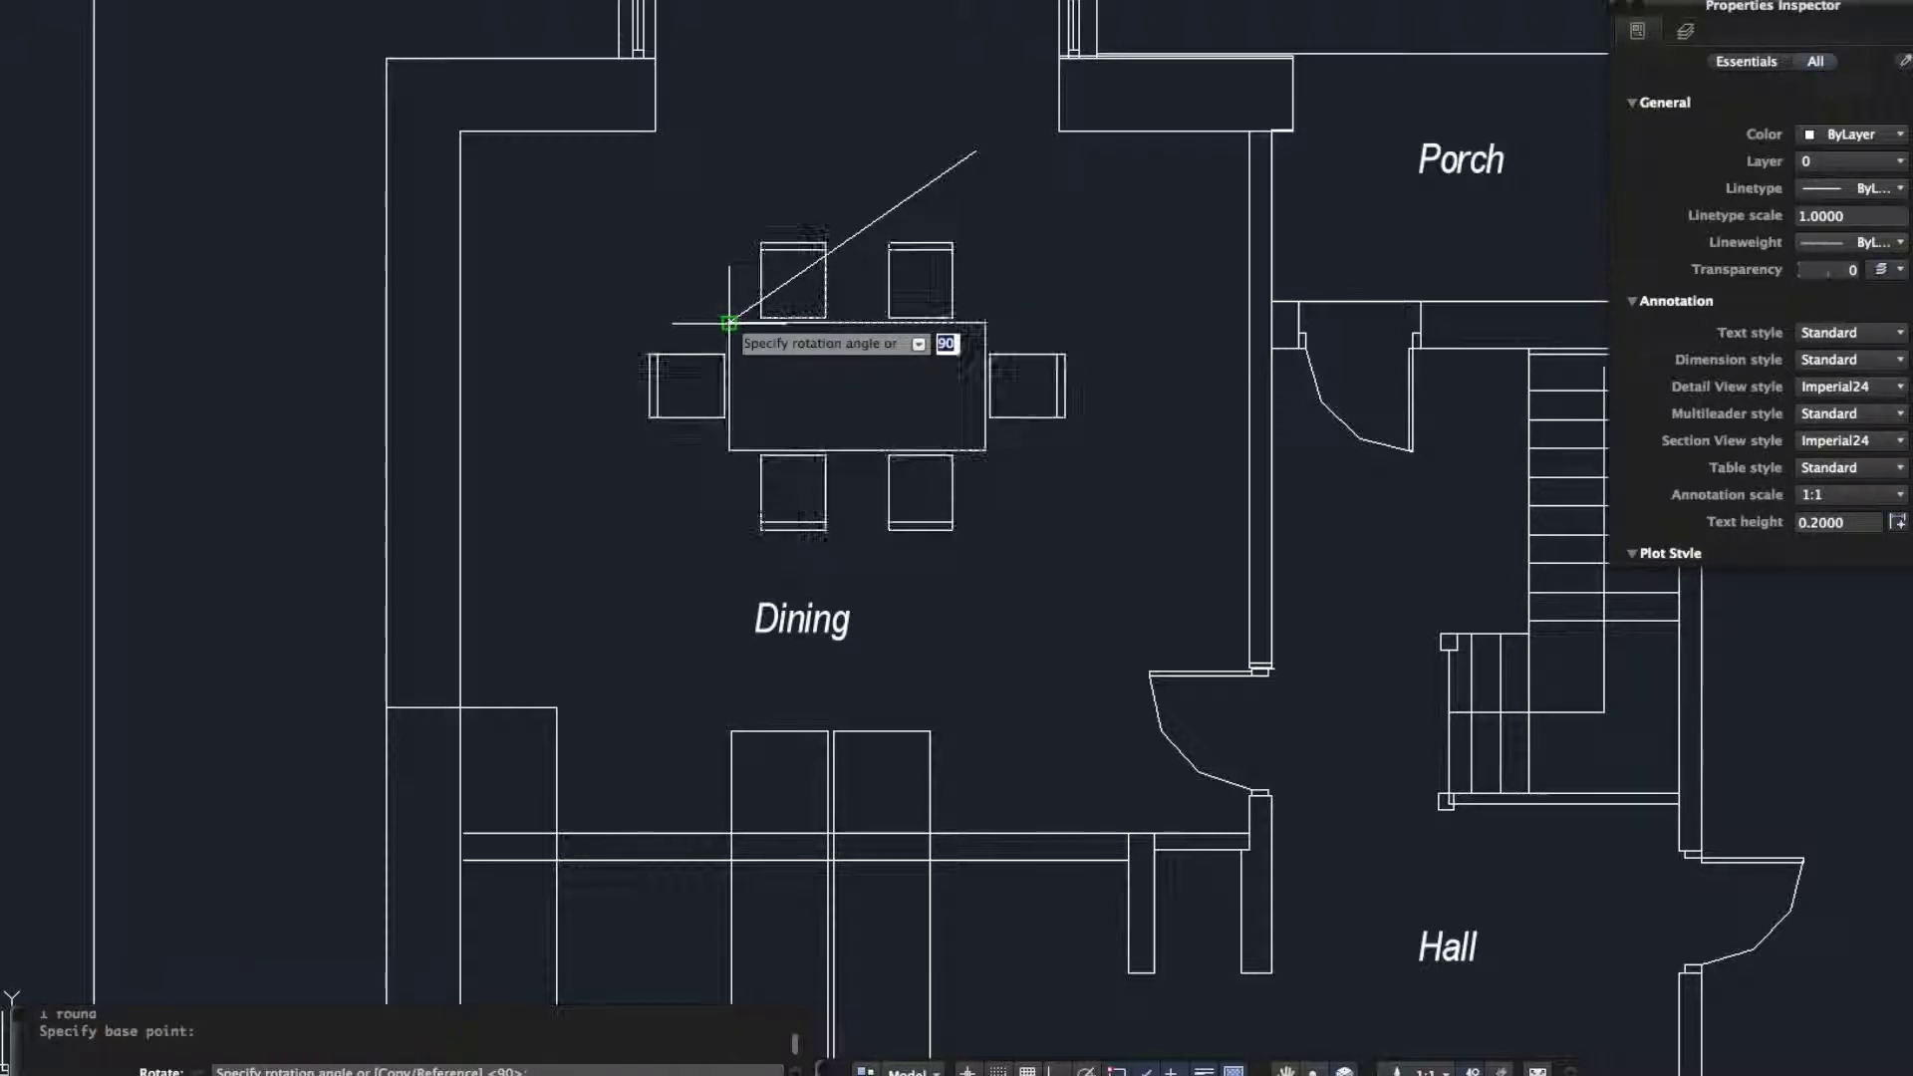
left_click(730, 323)
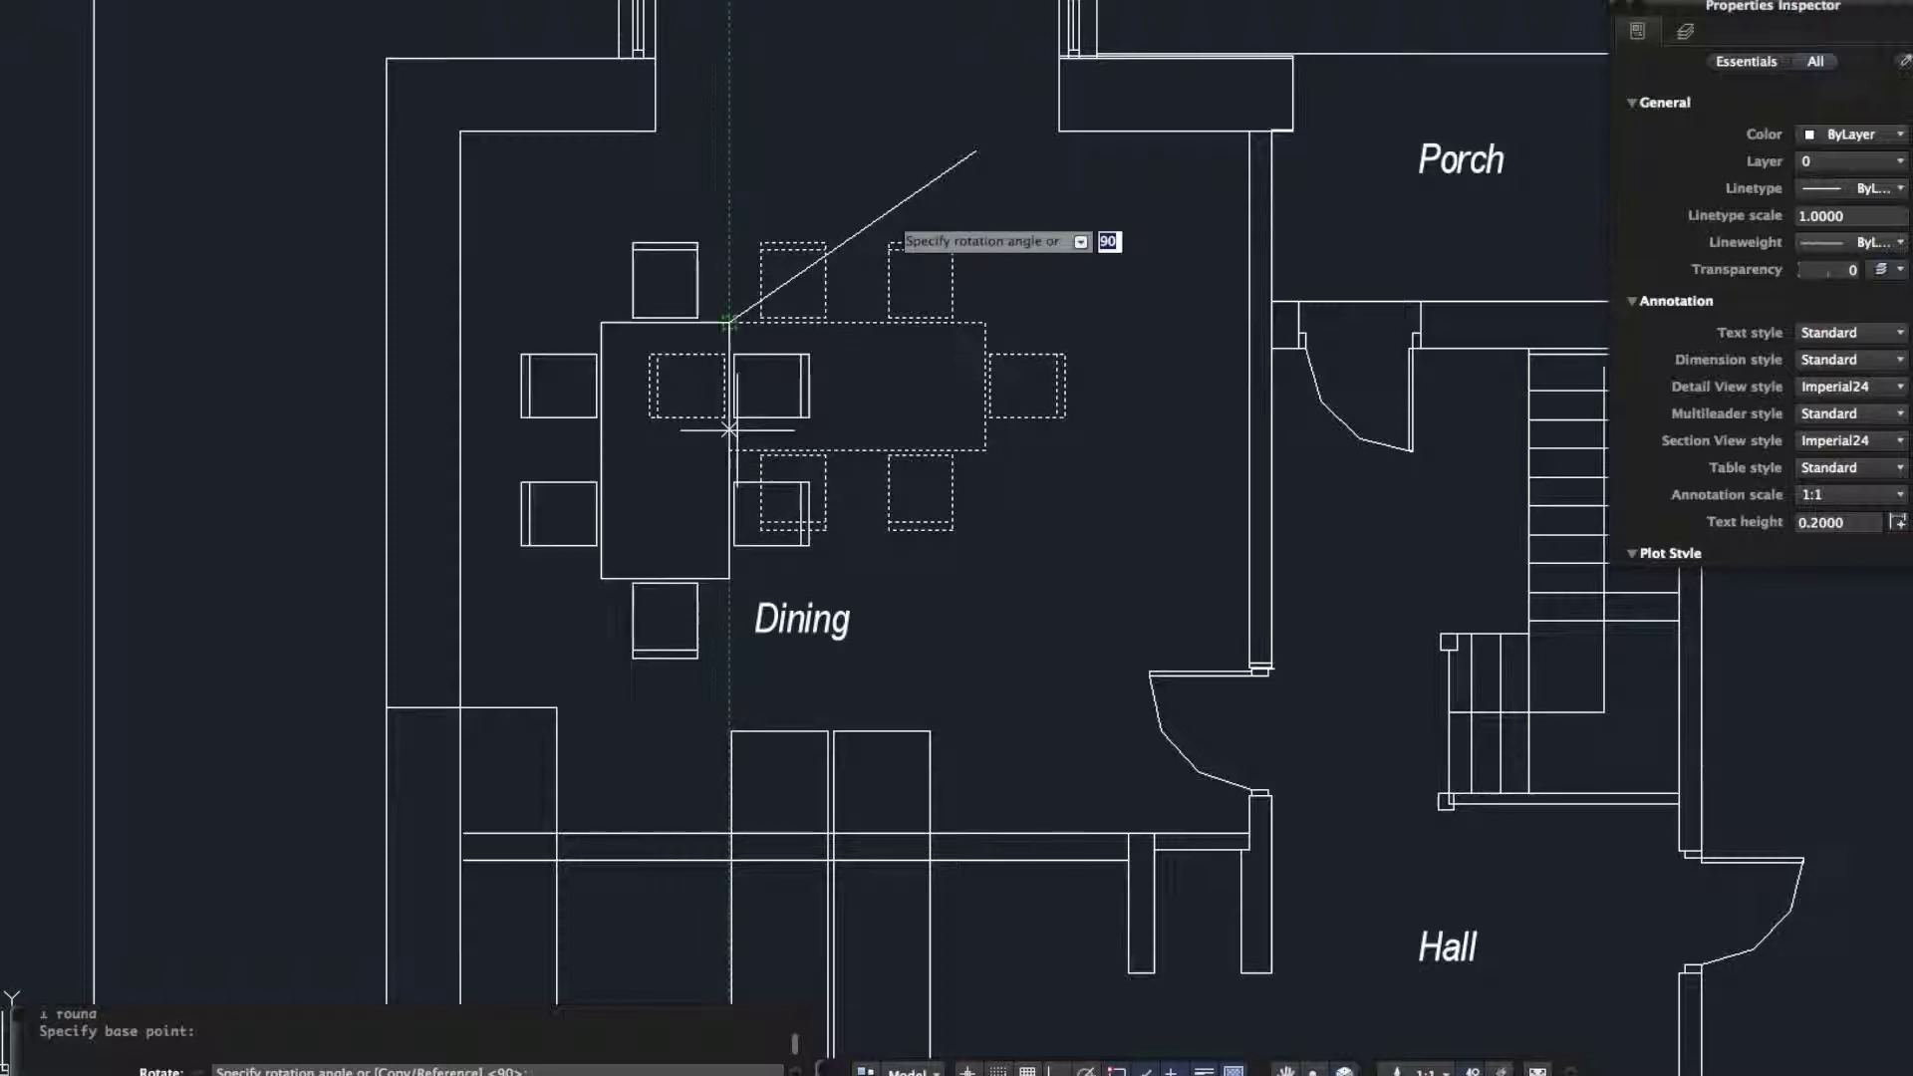
type("r")
key("Return")
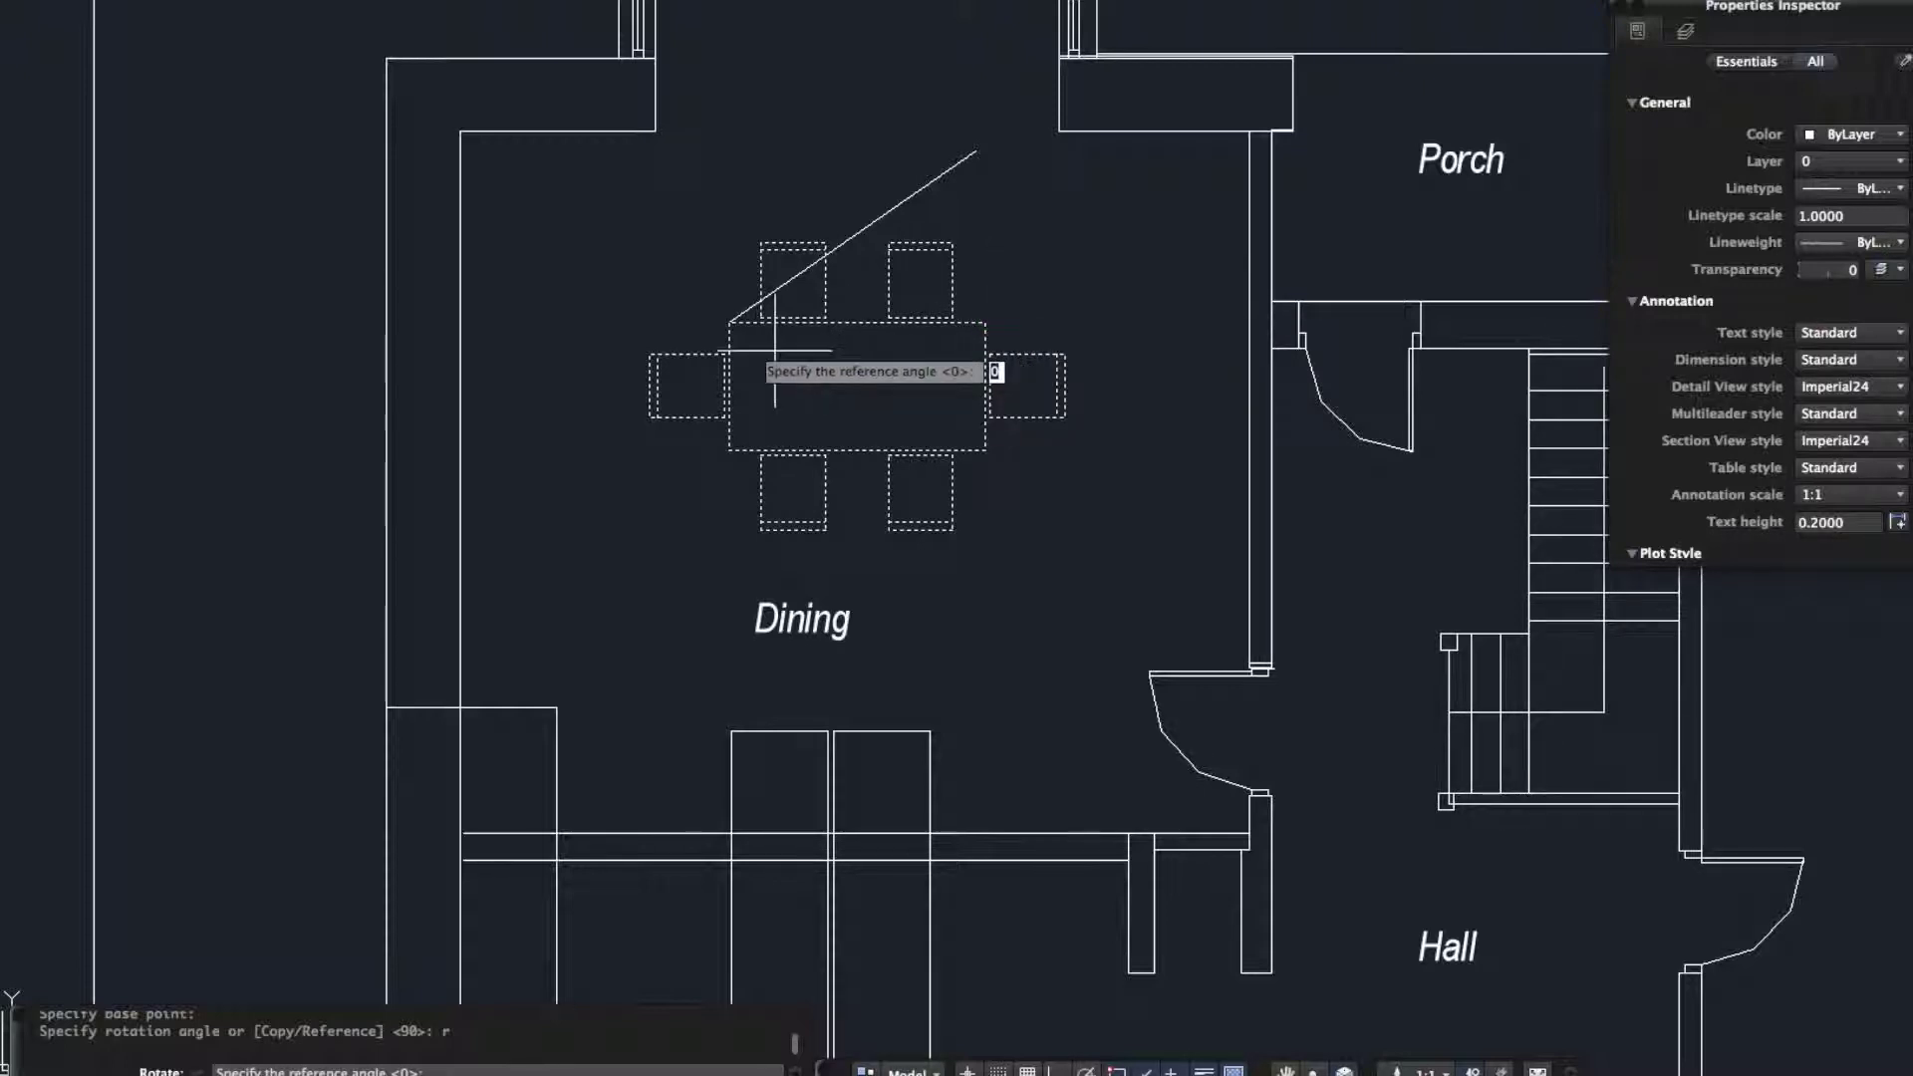
left_click(729, 322)
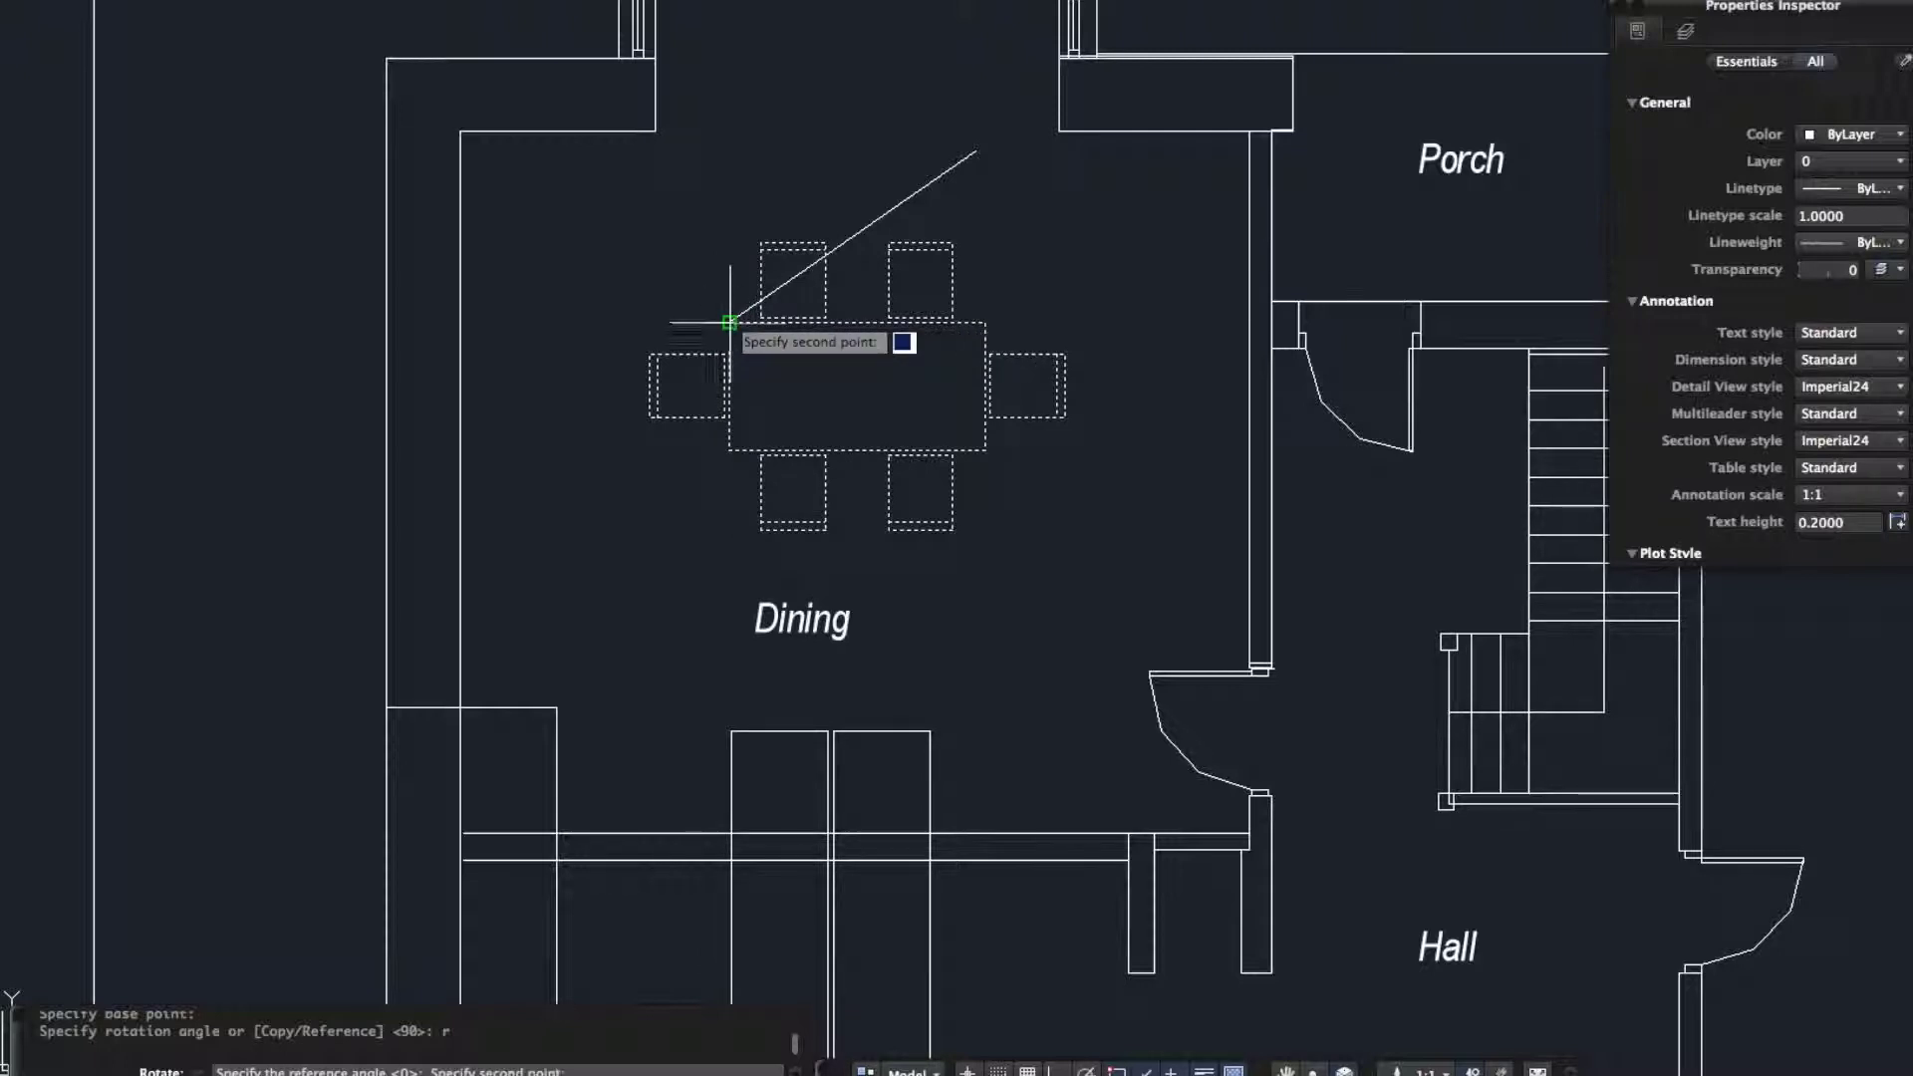
left_click(983, 323)
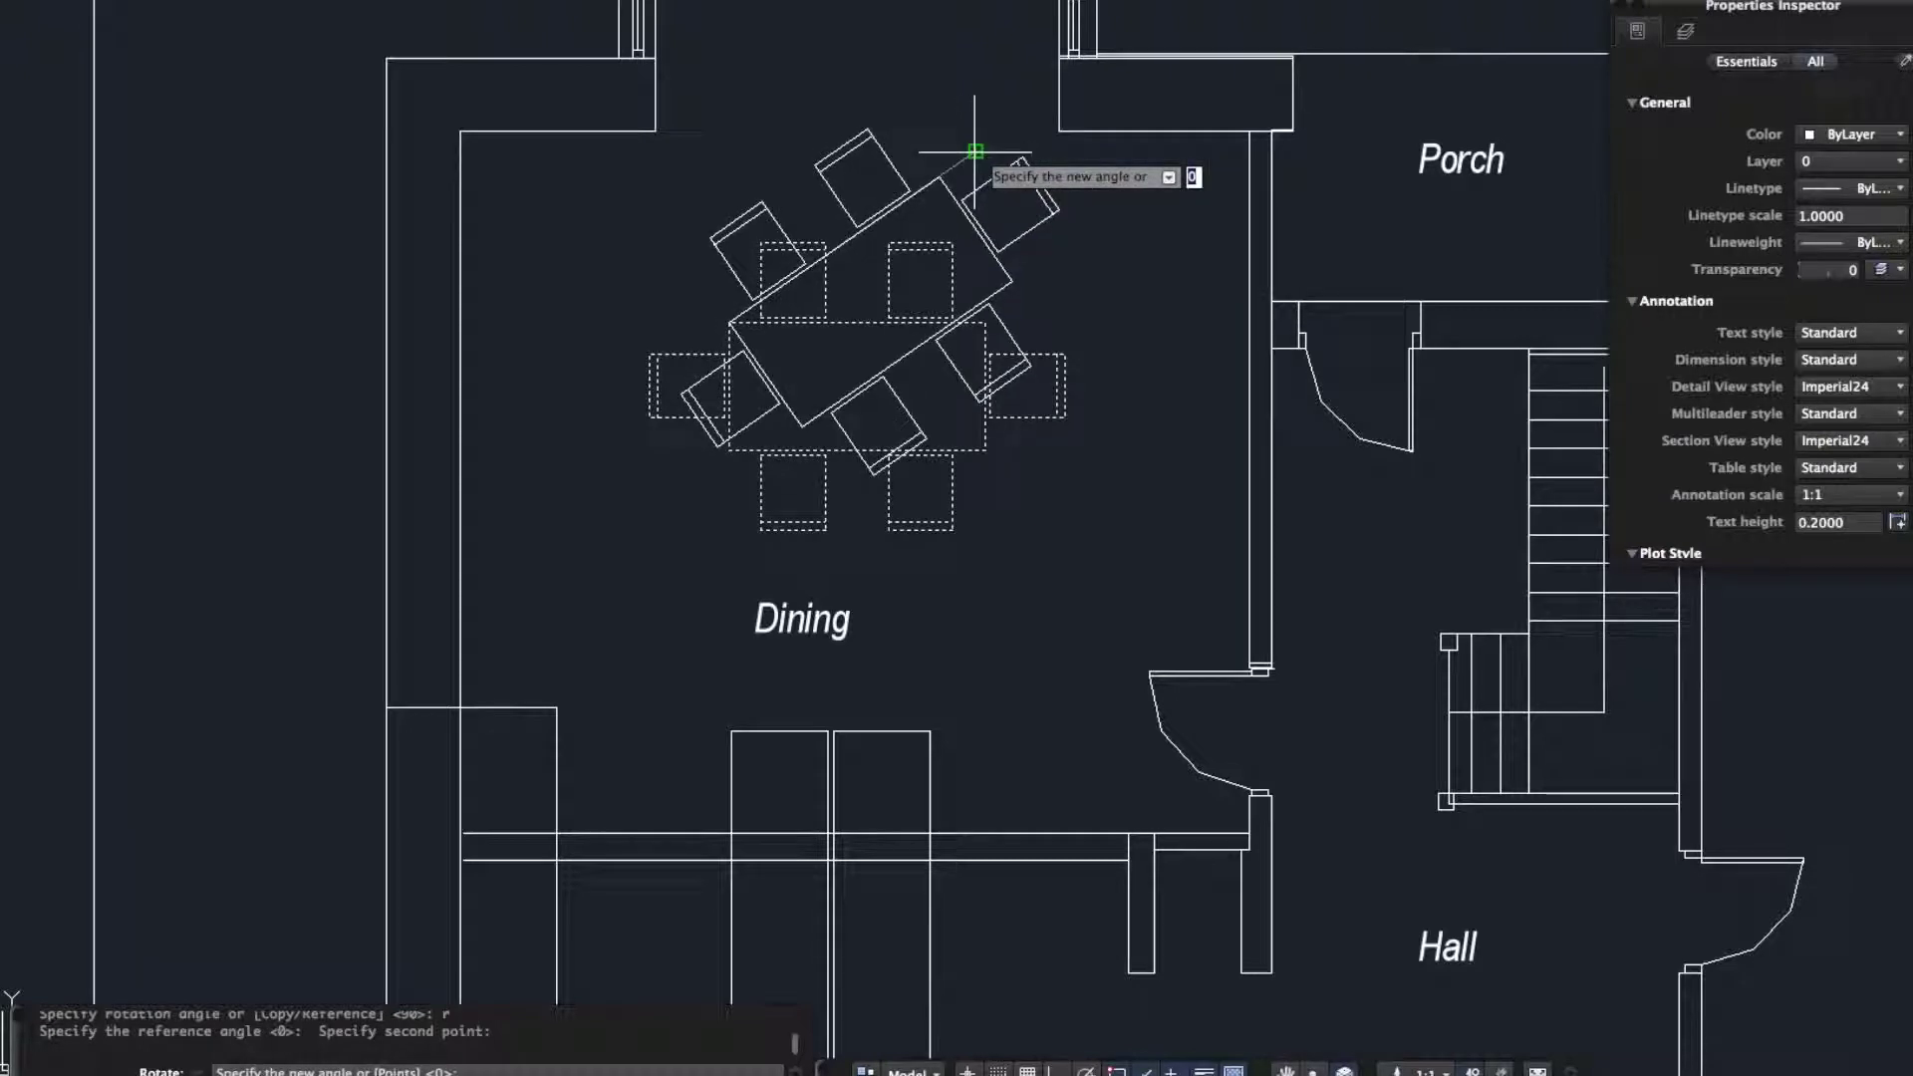
left_click(976, 151)
- Erase the angled guide line
left_click(972, 156)
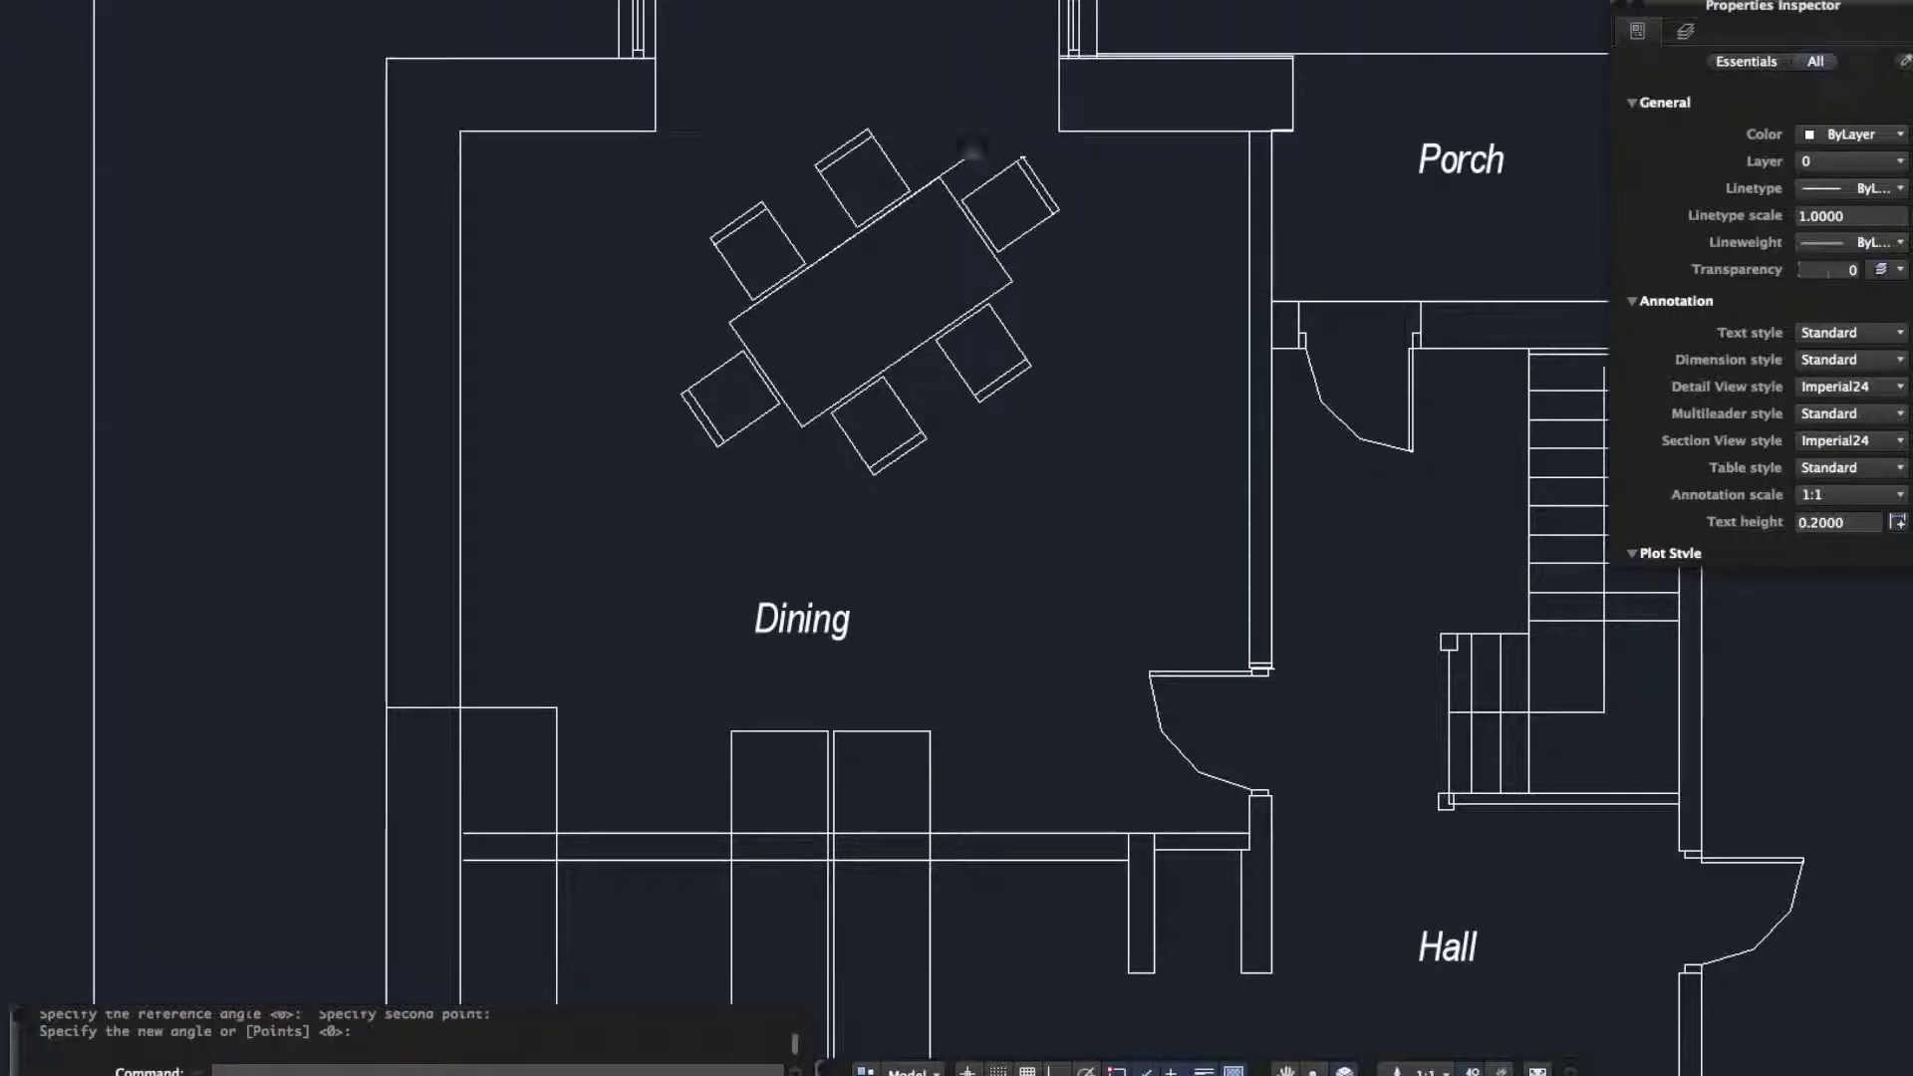
type("e")
key("Return")
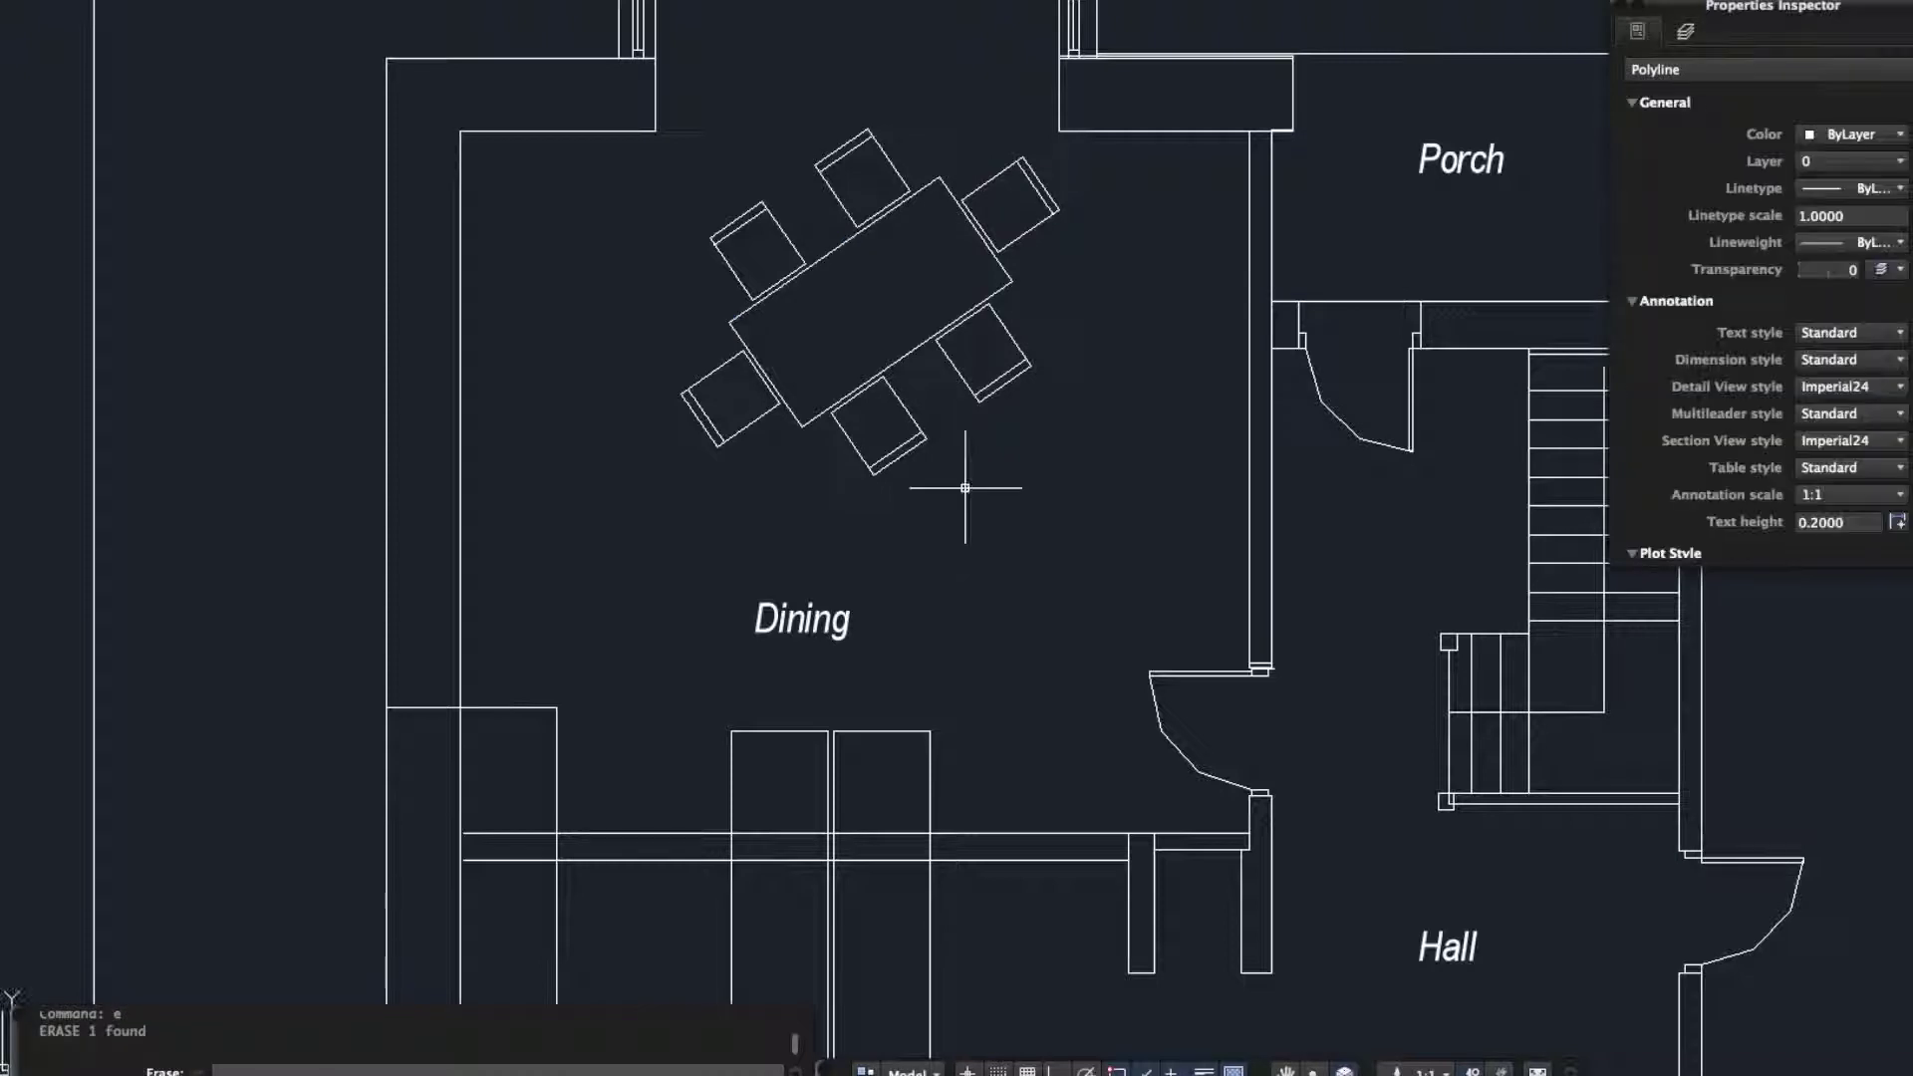